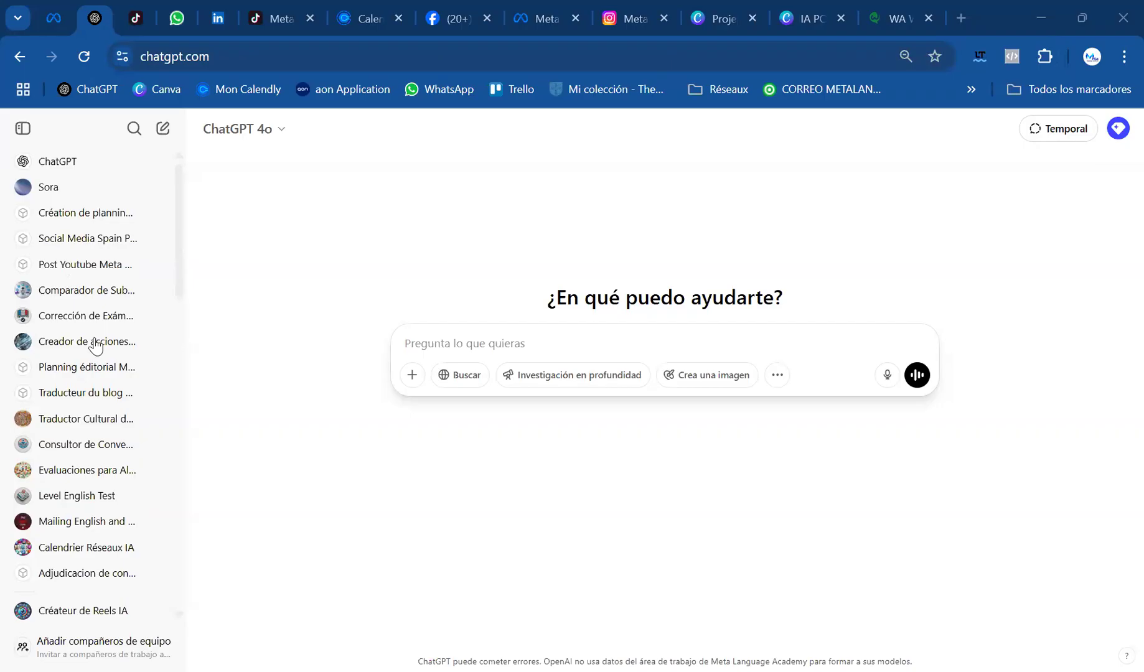
# Open the Meta Academy AI project and begin a new chat prompt with "Agis comme un coach marketing"
pyautogui.scroll(-5, 52, 421)
pyautogui.click(60, 422)
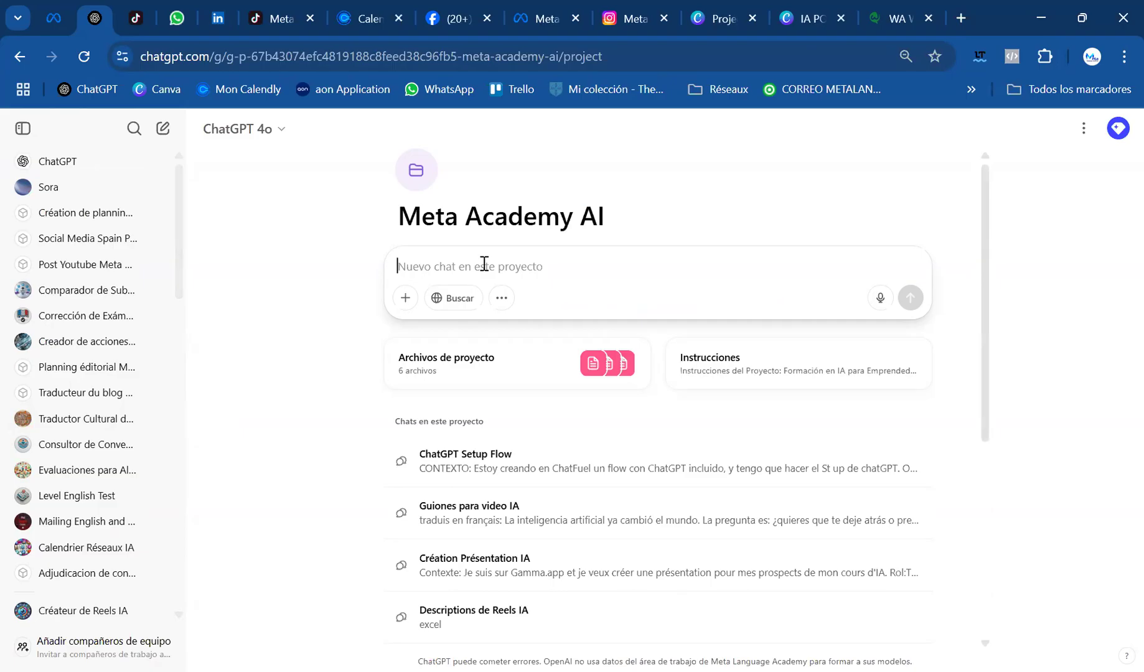
pyautogui.write('Agis co')
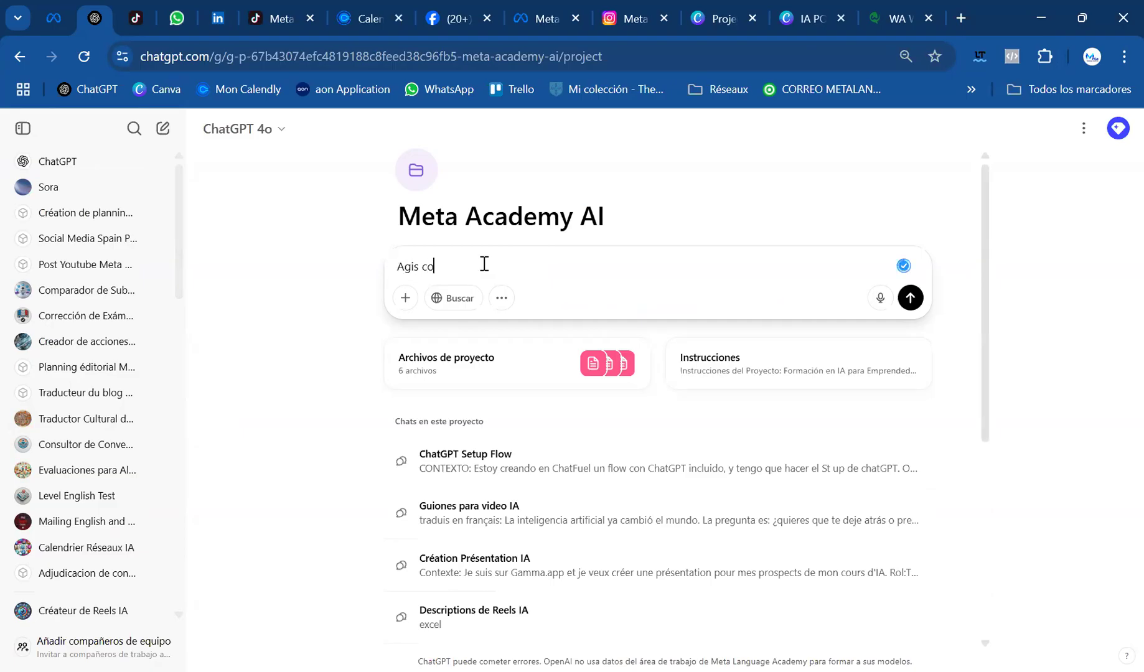
pyautogui.write('m eme un coach marketin')
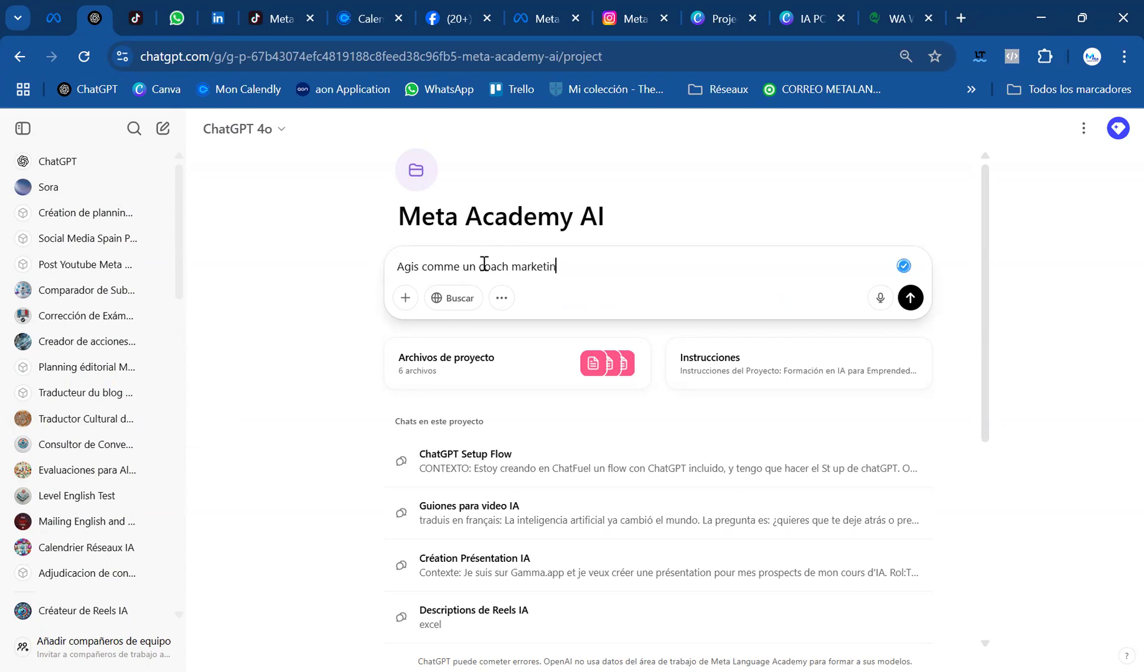
pyautogui.write('g. Aide-moi à définir mon client idéeal pour une offre')
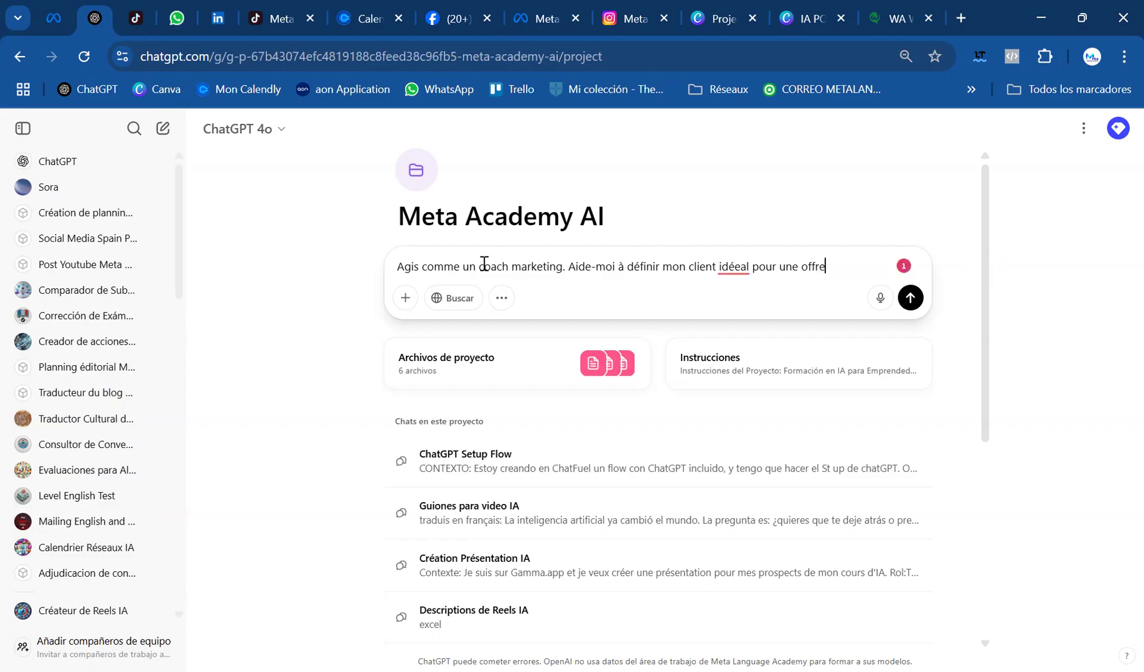
pyautogui.write(' pour Meta Academy AI')
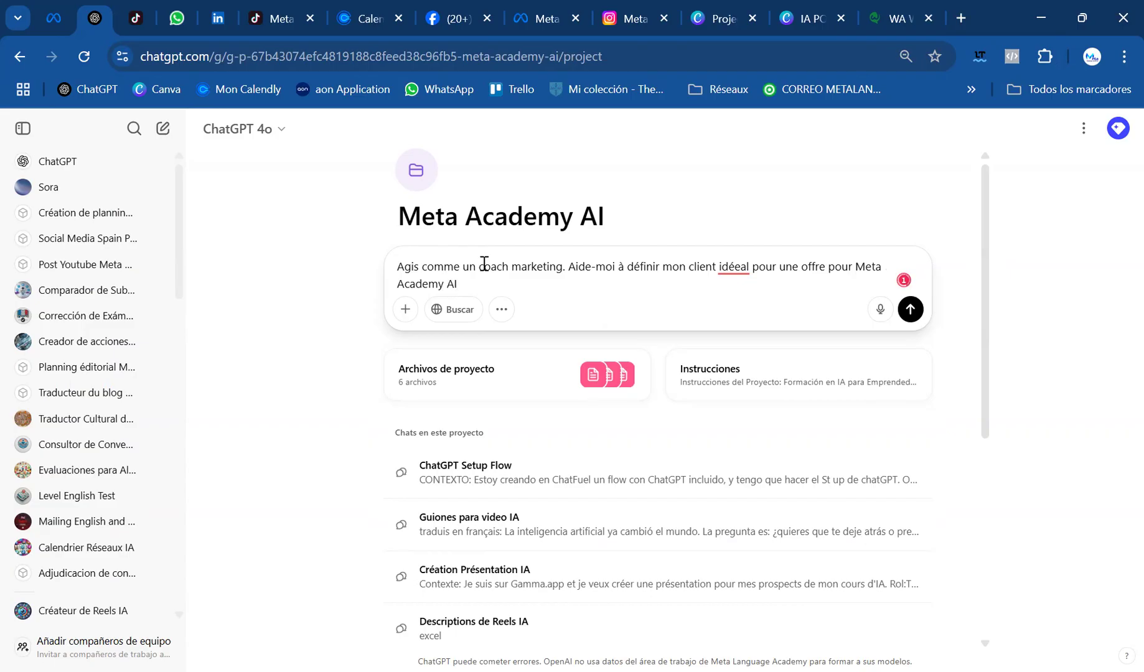
pyautogui.write('. Pose moi des ')
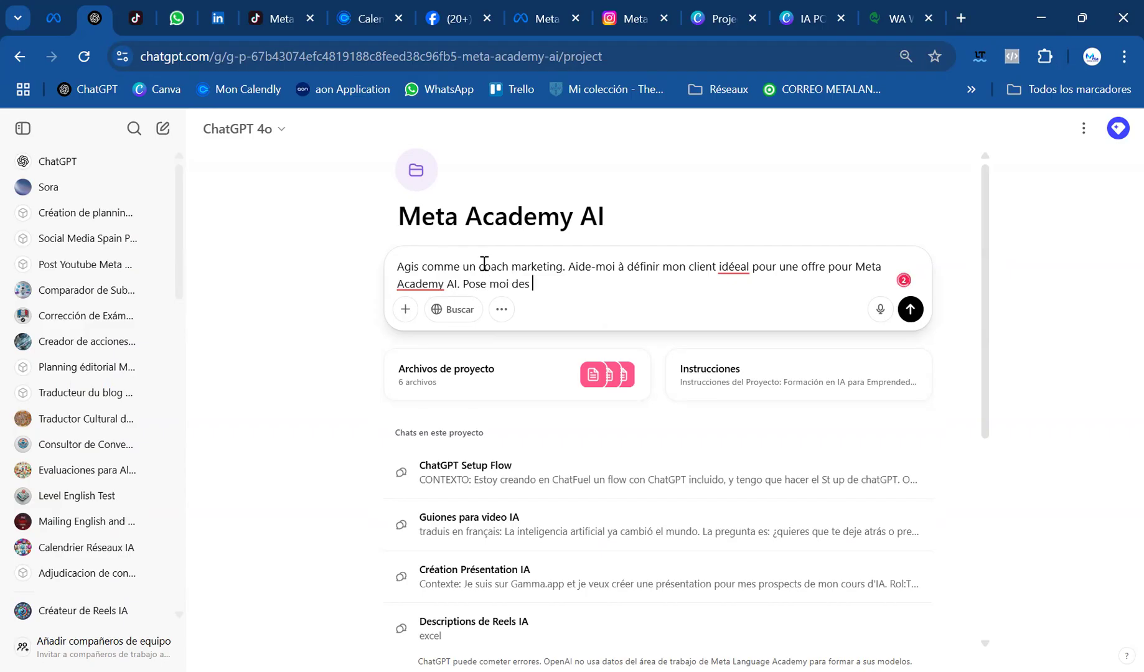
pyautogui.write('question précises pour c')
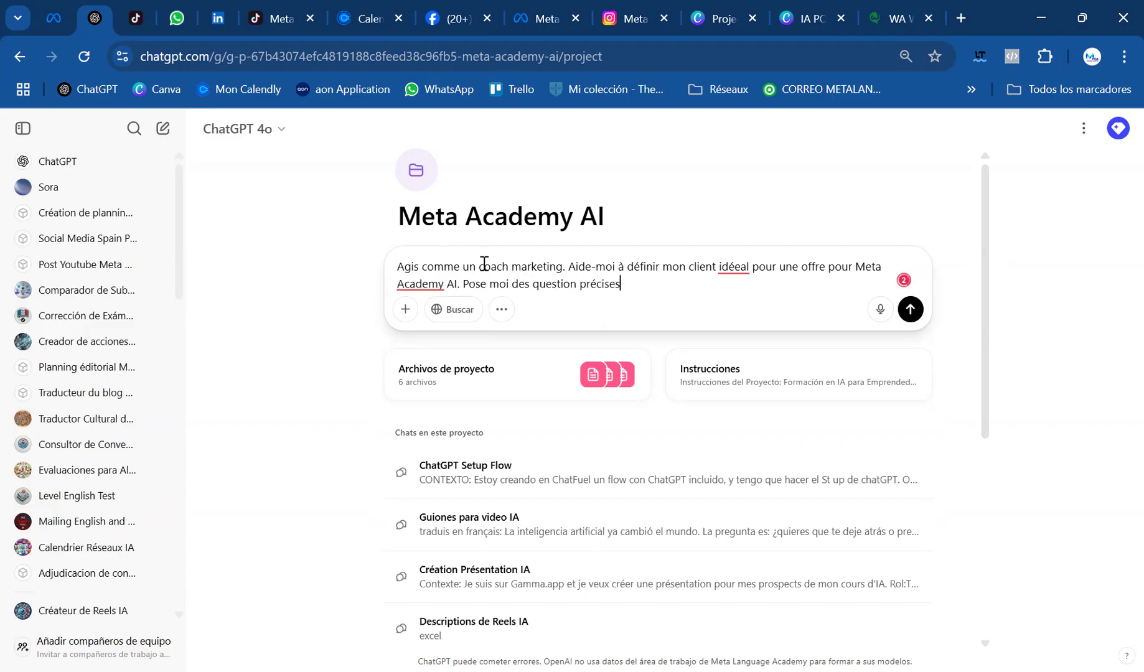
pyautogui.write('larifié')
# Add the request ". Pose moi des question précises pour clarifier ses" to the prompt
pyautogui.press('BackSpace')
pyautogui.write('er')
pyautogui.write(' m')
pyautogui.write('es')
pyautogui.press('BackSpace')
pyautogui.press('BackSpace')
pyautogui.press('BackSpace')
pyautogui.press('BackSpace')
pyautogui.write('ses ')
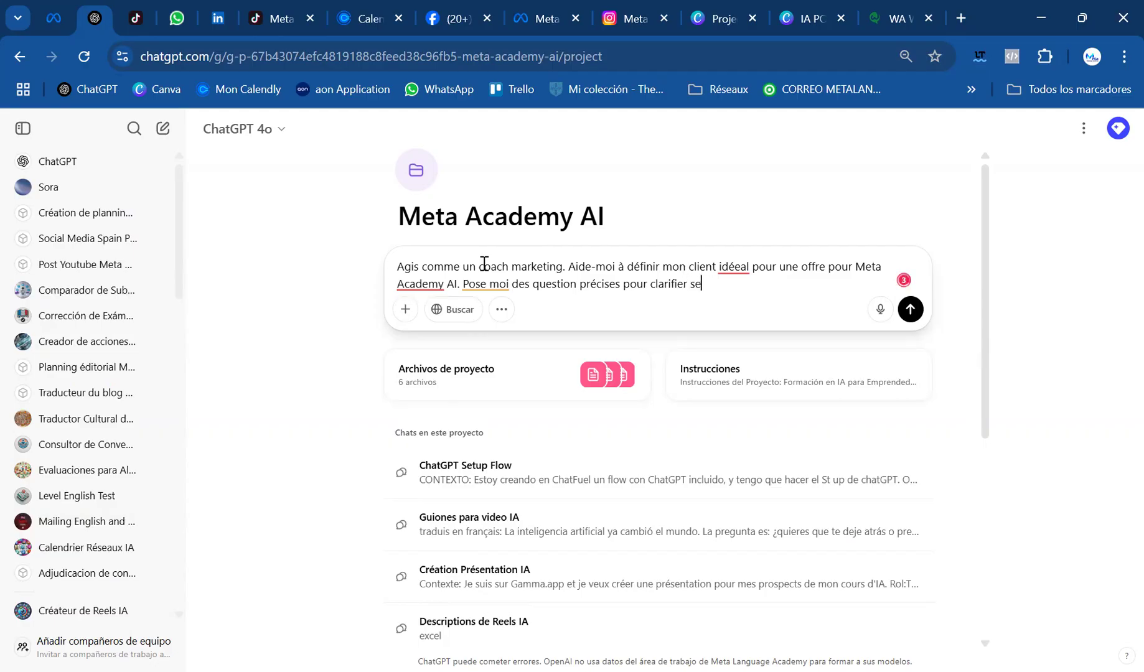
pyautogui.write('besoins, frustrations')
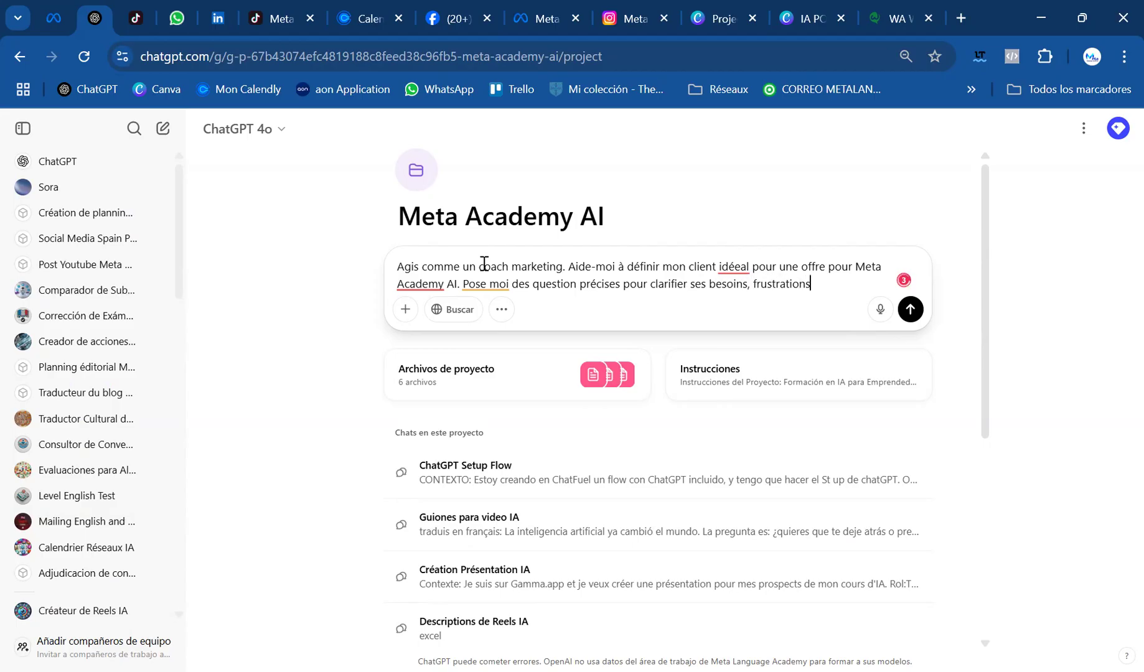
pyautogui.write(', objectionfs et motivations.')
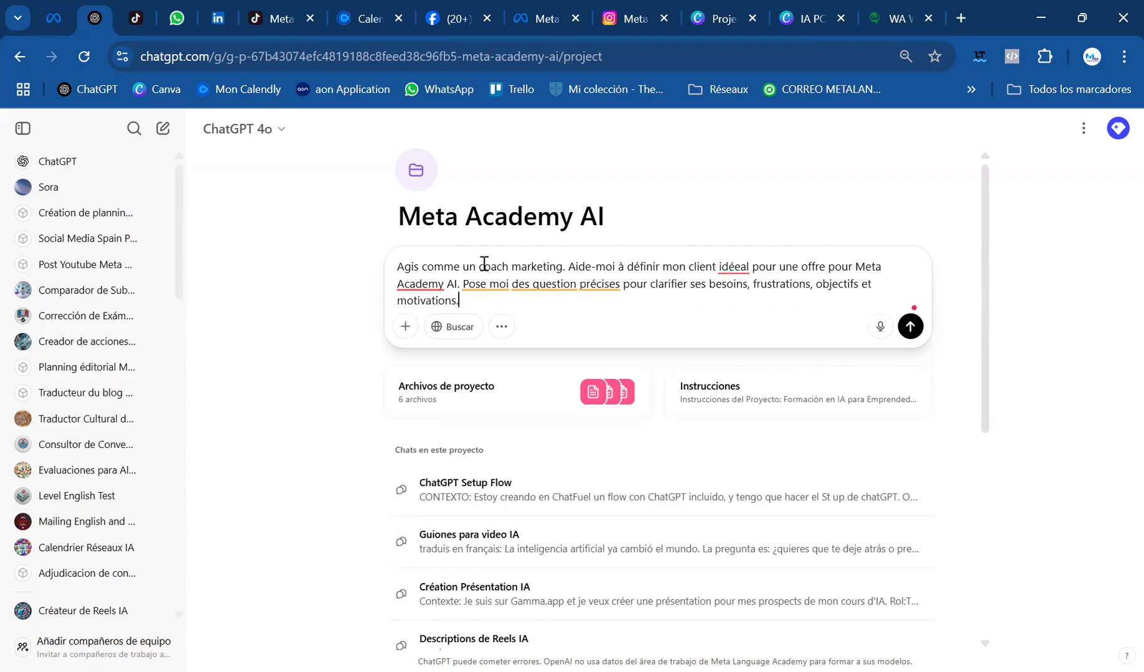
# Complete the prompt with "besoins, frustrations, objectifs et motivations." and send it
pyautogui.press('Return')
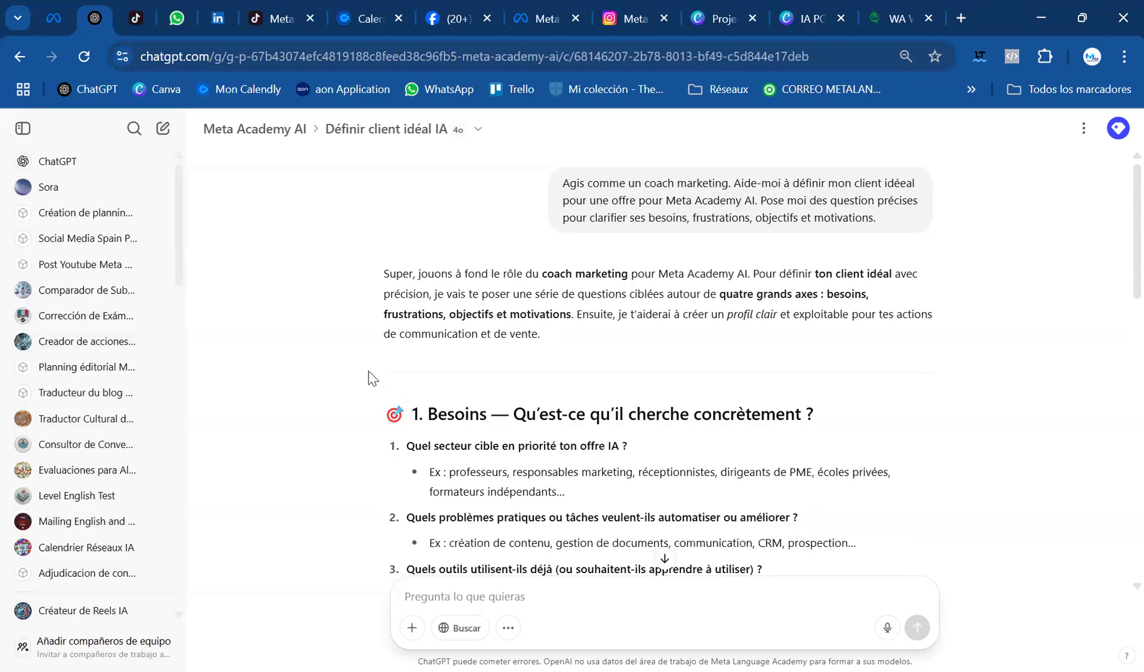
# Review the questions in the reply and start a numbered answer list with "1. entrepreneurs"
pyautogui.scroll(-3, 371, 377)
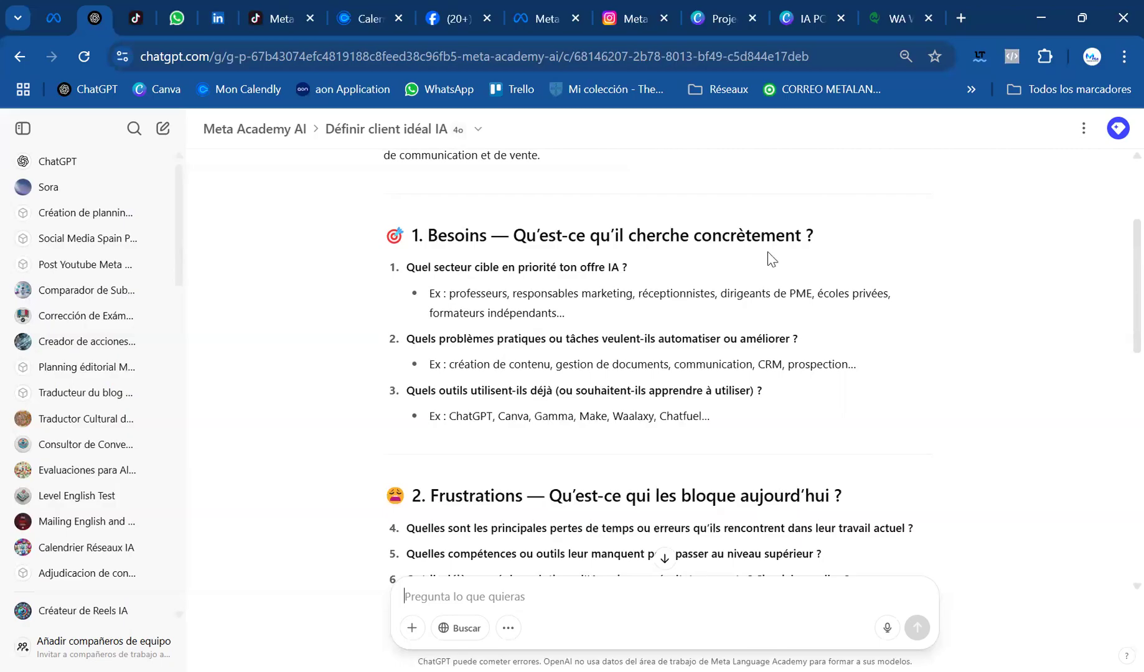
pyautogui.scroll(-2, 760, 276)
pyautogui.scroll(2, 760, 276)
pyautogui.scroll(-2, 759, 282)
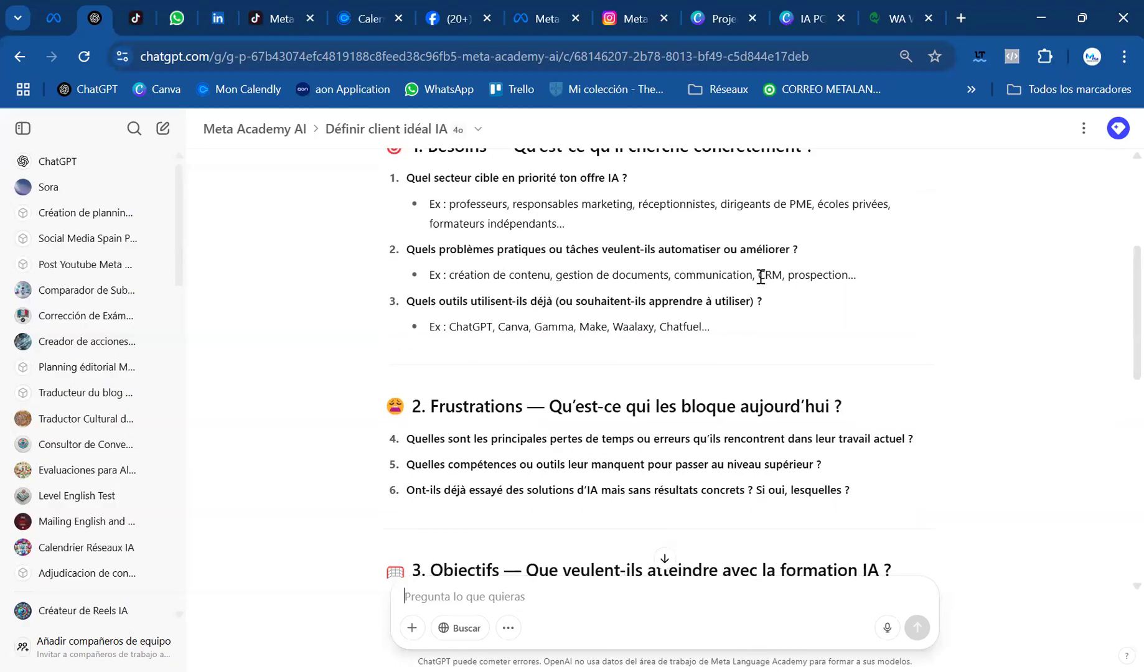
pyautogui.write('1.')
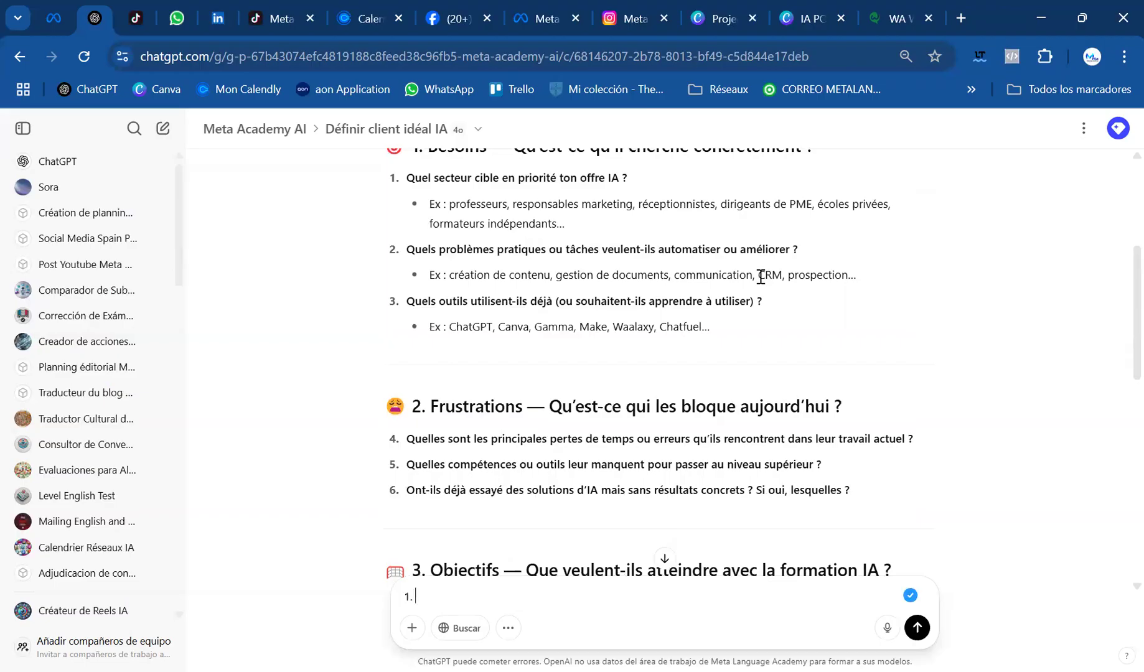
pyautogui.write(' entrepreneurs')
pyautogui.hotkey('shift', 'Return')
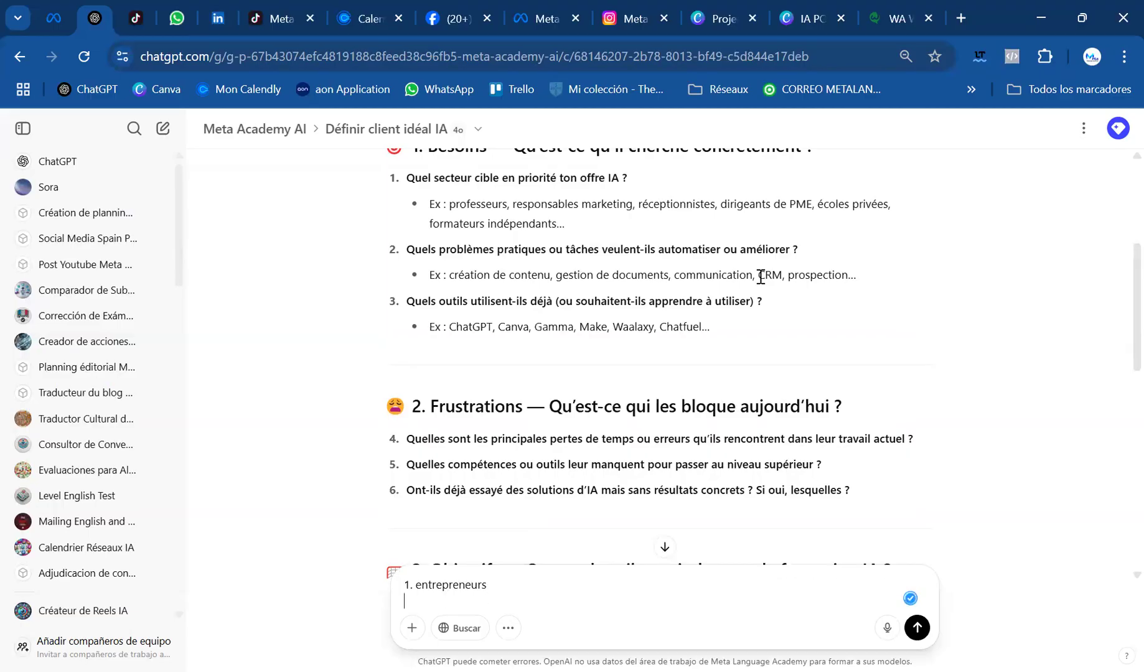
# Add the second answer as "2. les tache administratives et de marketing" on its own line
pyautogui.write('2.')
pyautogui.write('les tache administrative')
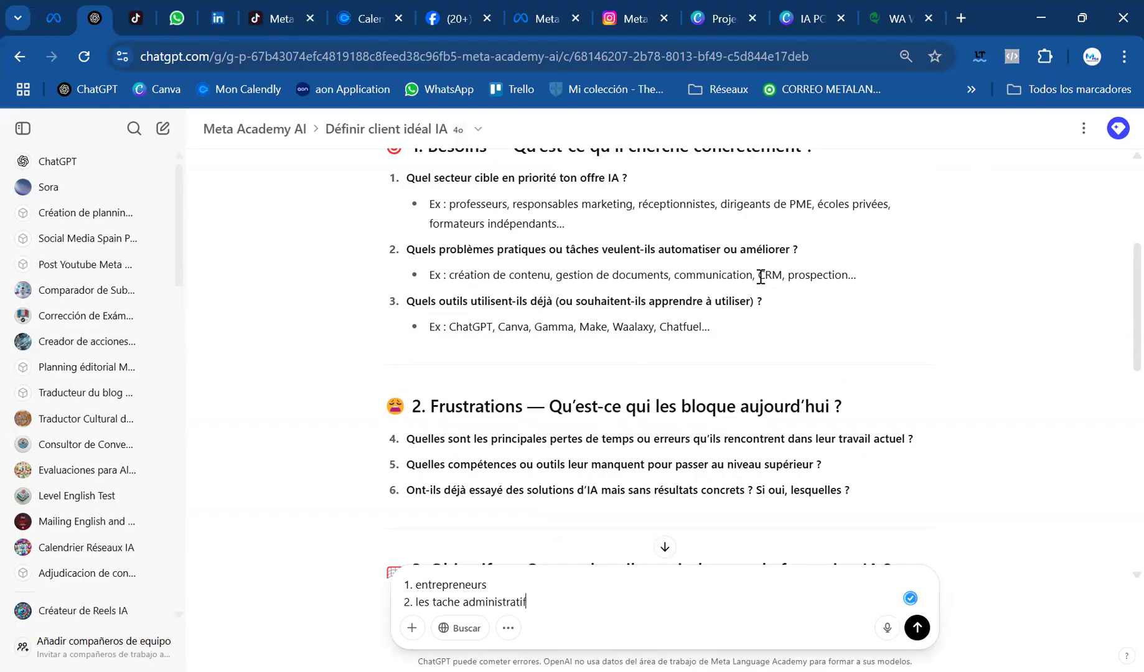
pyautogui.write('s et de marketing')
pyautogui.hotkey('shift', 'Return')
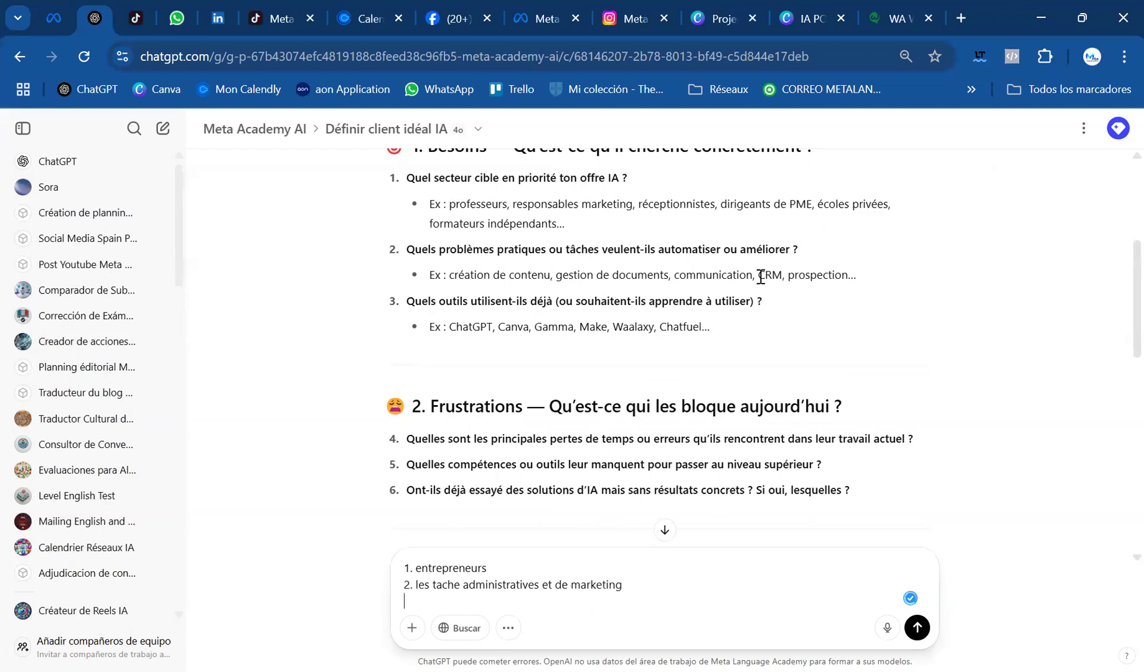
# Add the third answer as "3. ChatGPT (mai ssans connaissance réel)" and start item 4 on a new line
pyautogui.write('3. ChatGPT (')
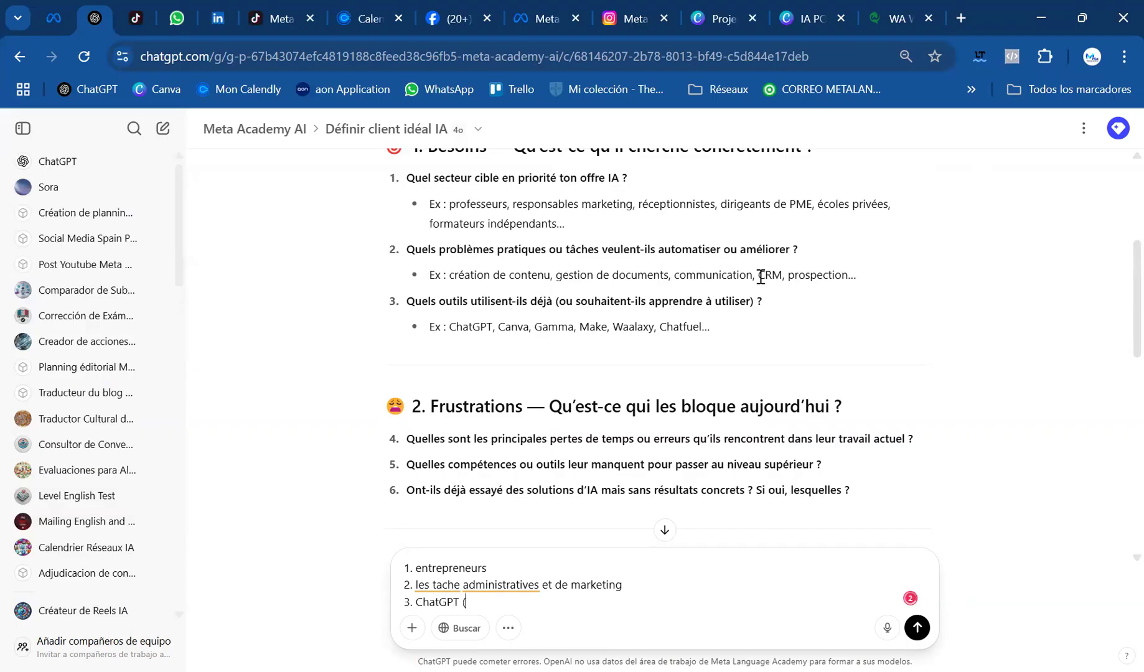
pyautogui.write('mai ssans connaissance réel)')
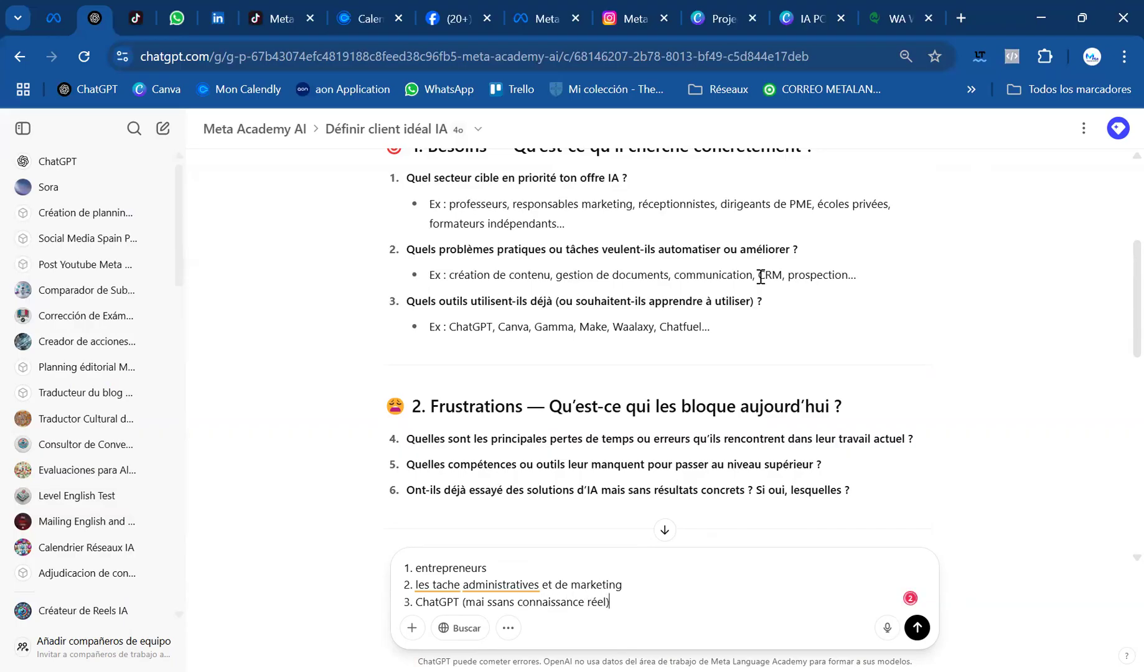
pyautogui.hotkey('shift', 'Return')
pyautogui.write('4.')
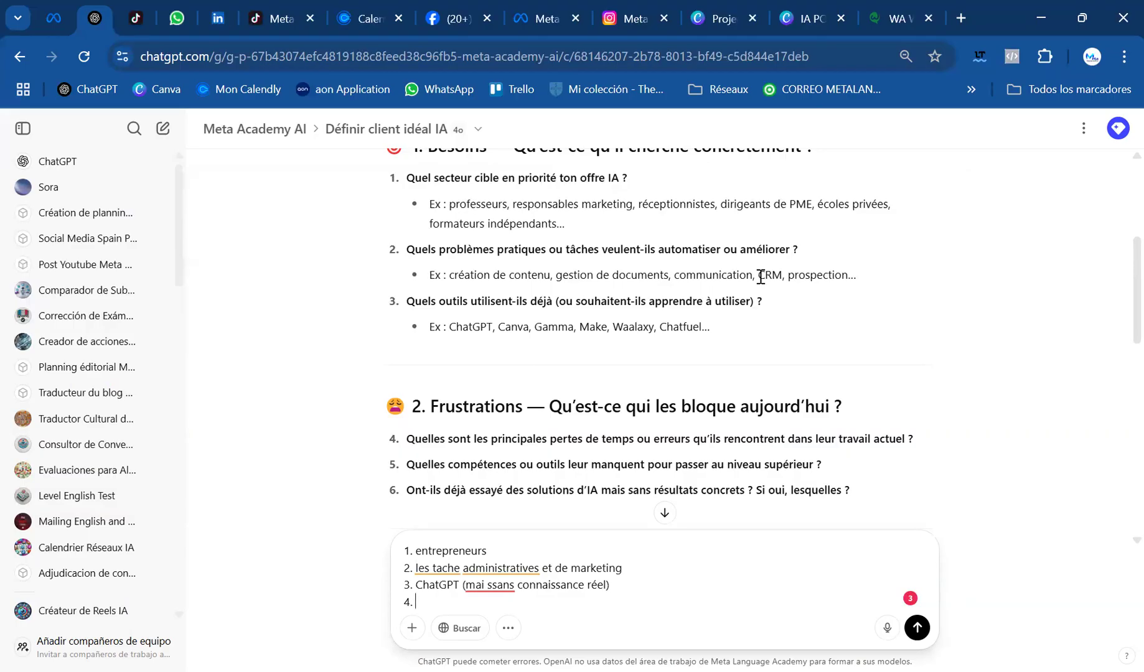
# Correct the flagged wording to "les taches administratives" in answer 2 and "mais sans" in answer 3
pyautogui.click(455, 568)
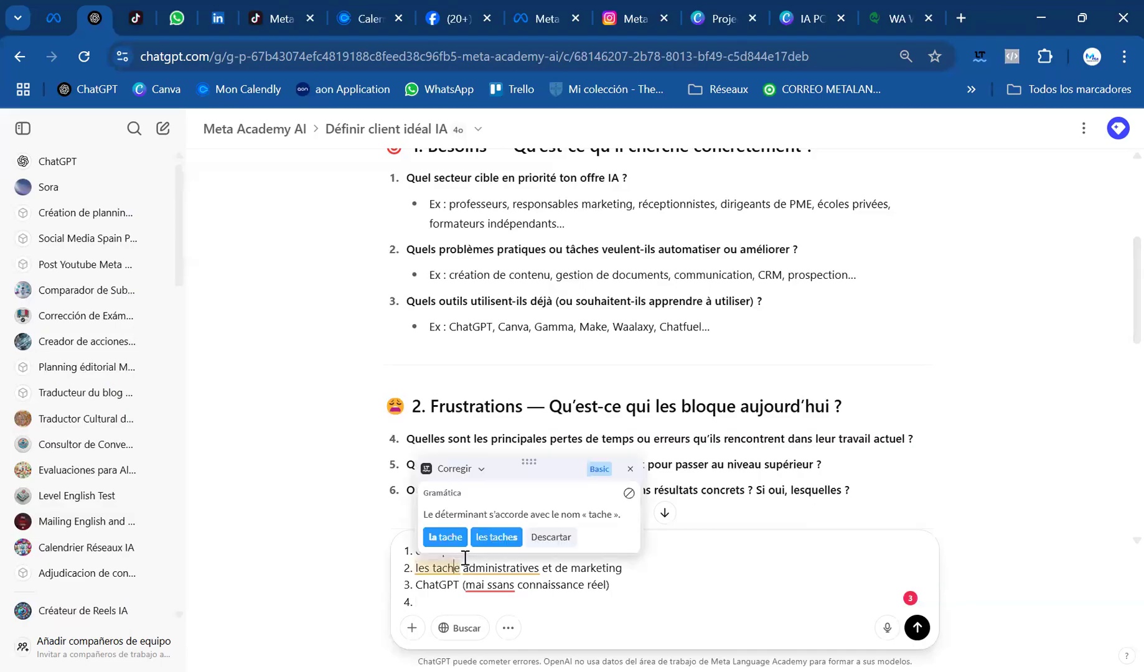
pyautogui.click(507, 539)
pyautogui.click(519, 568)
pyautogui.click(513, 537)
pyautogui.click(484, 585)
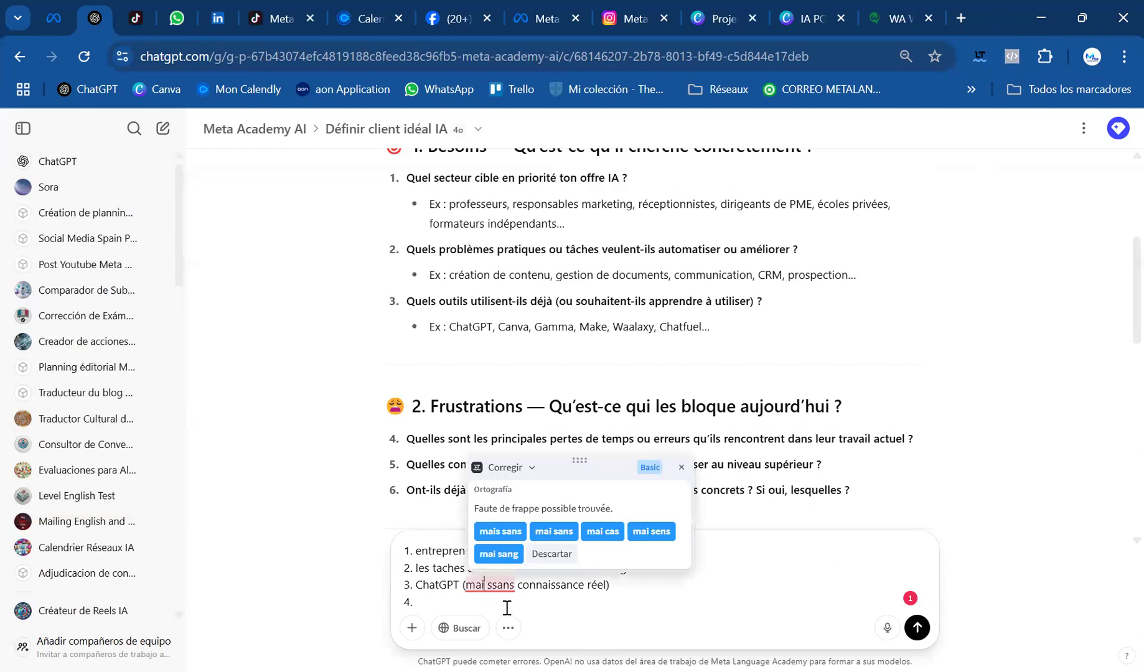
pyautogui.write('s')
pyautogui.press('Right')
pyautogui.press('Delete')
# Fill in answer 4 with "facturation, emails, post sur les réseaux sociaux,"
pyautogui.click(422, 602)
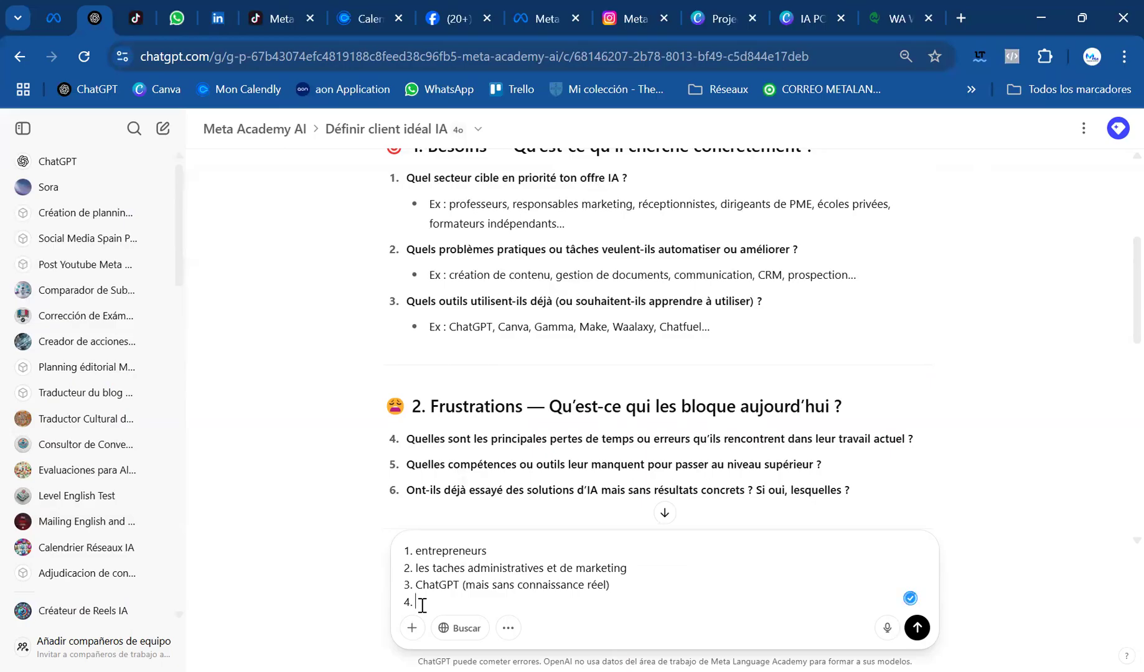
pyautogui.write('facturation, emails, post su')
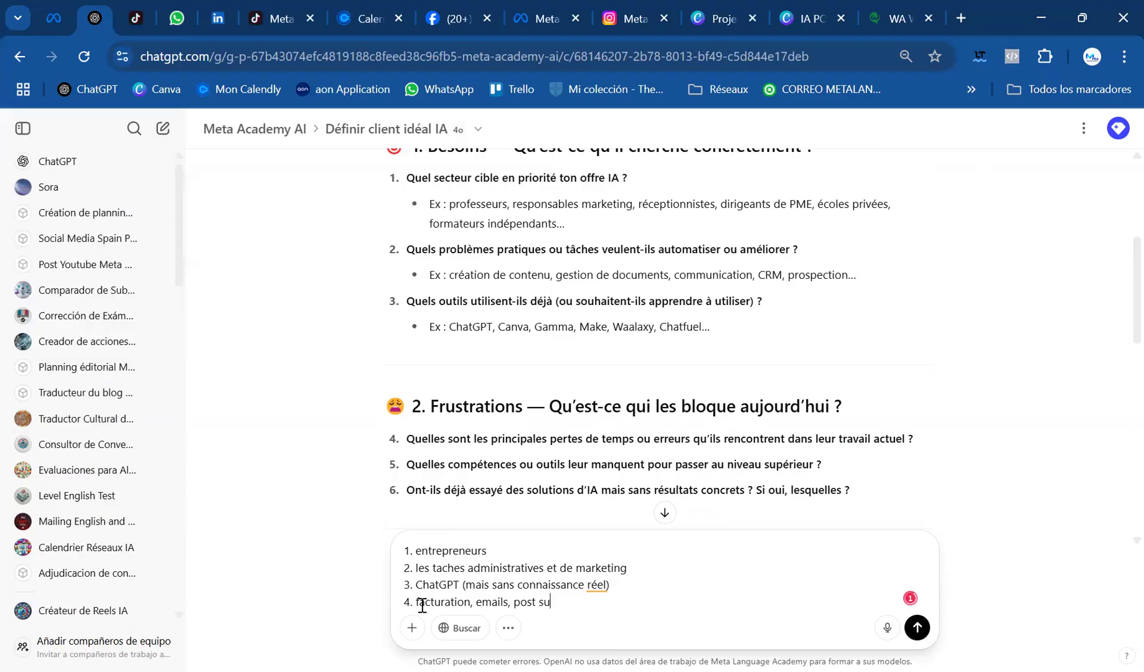
pyautogui.write('r lesf réseaux sociaux')
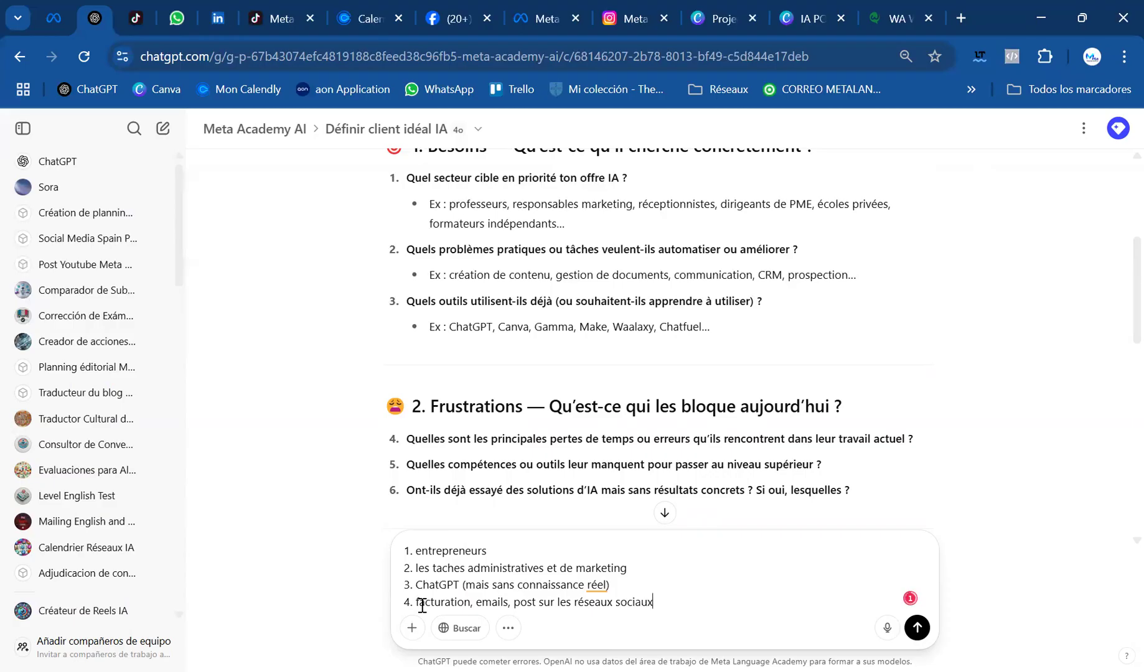
pyautogui.write(', crea')
# Finish answer 4 with "creation de presentations...)" and move to a new line
pyautogui.write('de presentation')
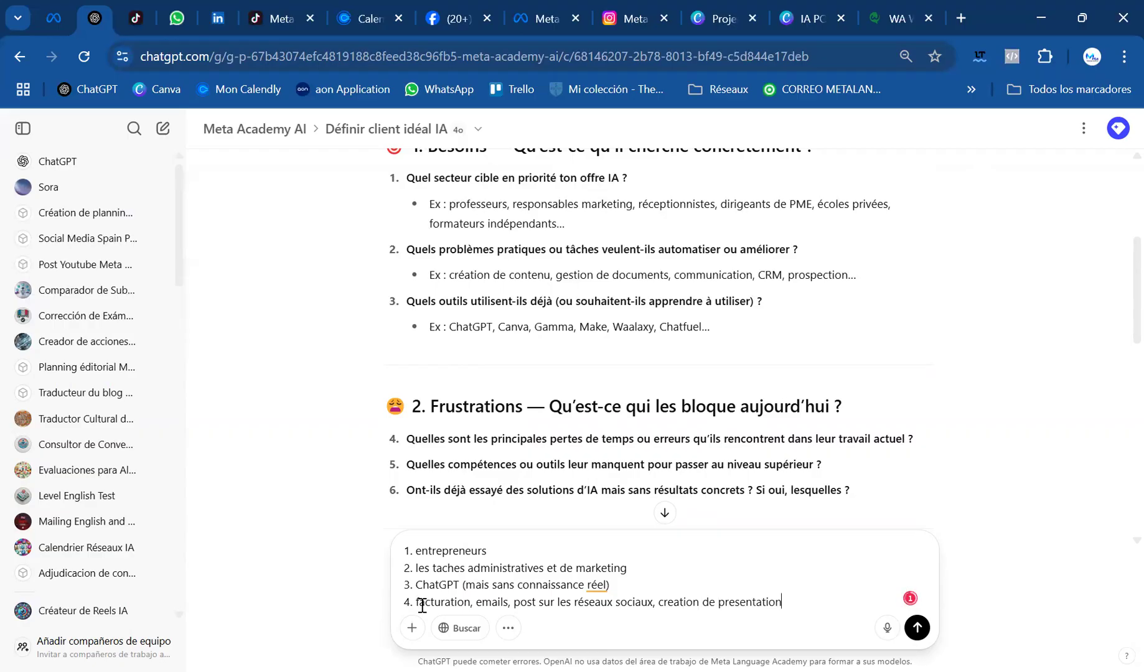
pyautogui.write('s...)')
pyautogui.hotkey('shift', 'Return')
# Add the fifth answer as "5. Connaissance de l'IA" on its own line
pyautogui.write('5.')
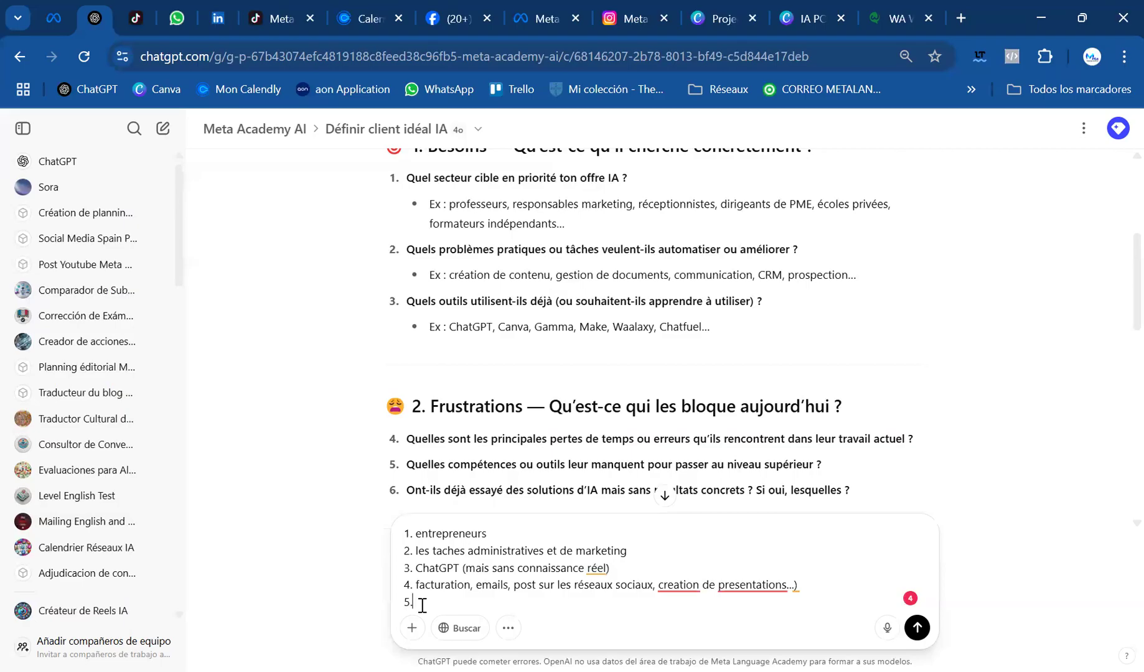
pyautogui.write("Connaissance de l'IA")
pyautogui.hotkey('shift', 'Return')
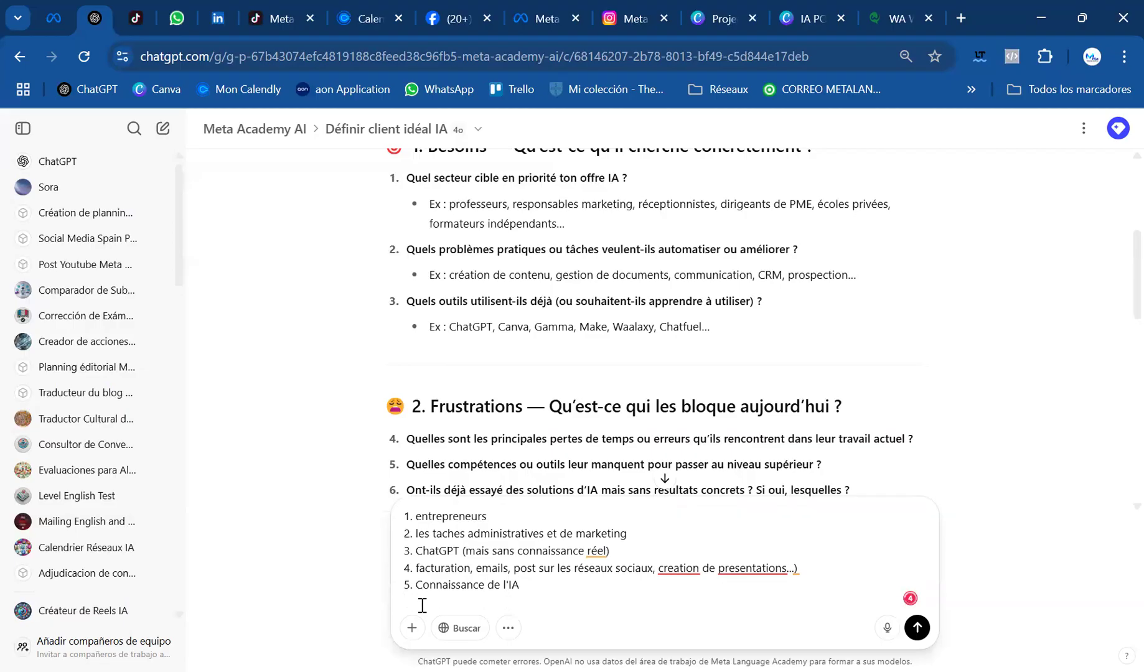
# Check question 6 in the reply and add the answer "6. Surement" on its own line
pyautogui.write('6.')
pyautogui.scroll(-3, 426, 460)
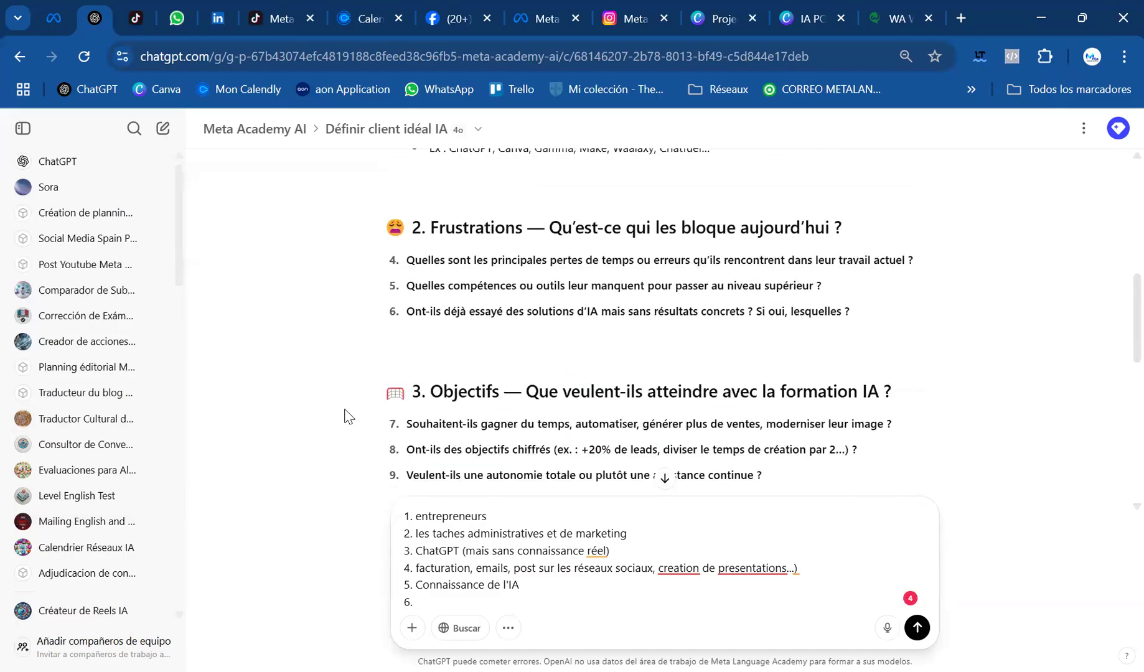
pyautogui.write('Surement')
pyautogui.hotkey('shift', 'Return')
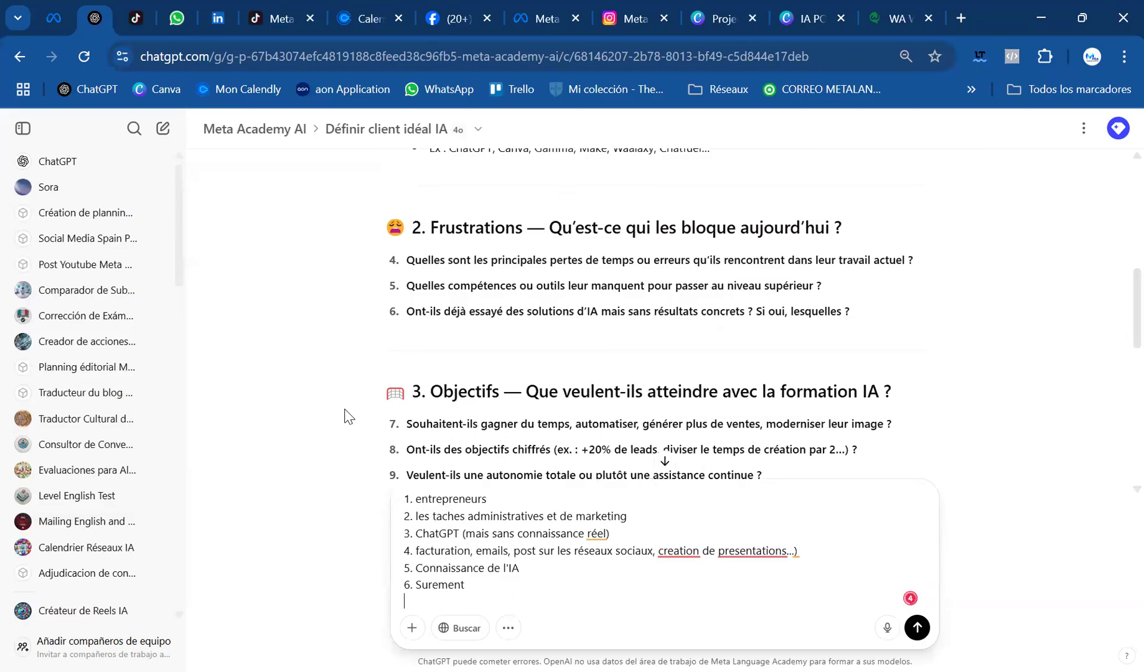
# Start item 7 and copy into it "Souhaitent-ils gagner du temps, automatiser, générer plus de ventes" from question 7
pyautogui.write('7.')
pyautogui.scroll(-1, 363, 405)
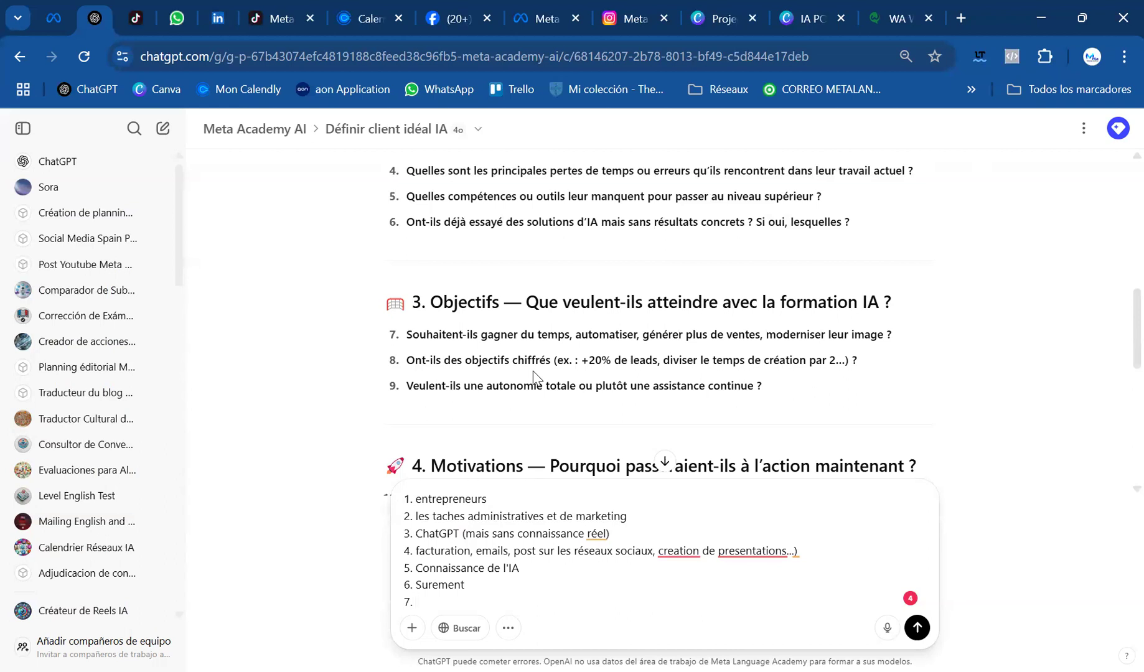
pyautogui.moveTo(410, 333); pyautogui.dragTo(760, 336)
pyautogui.hotkey('ctrl', 'c')
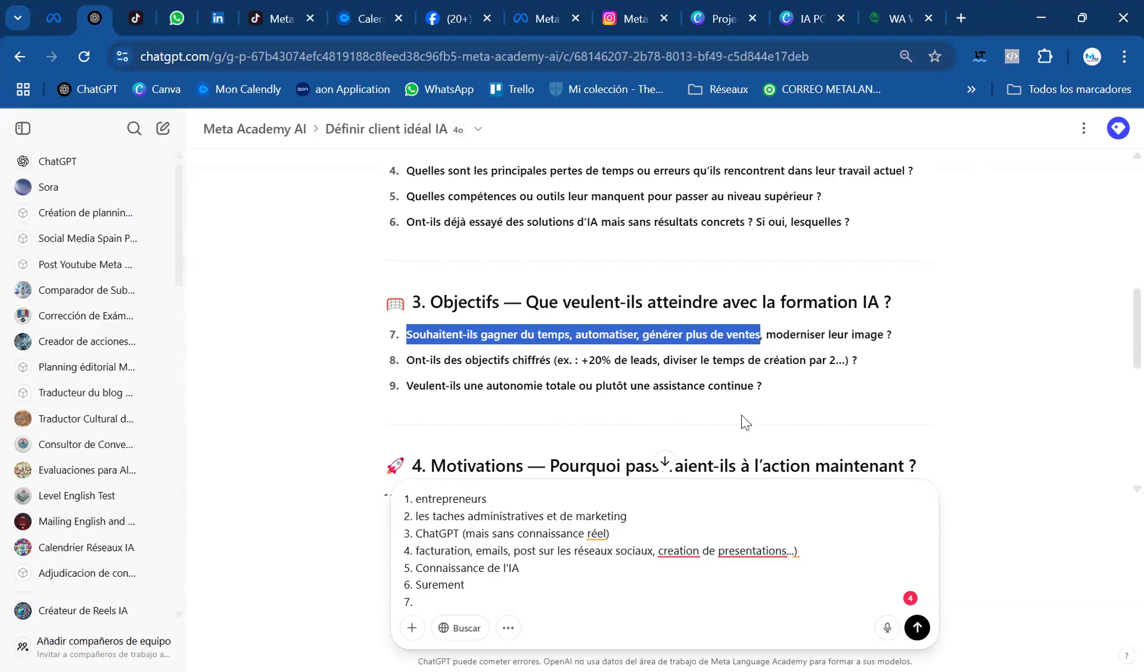
pyautogui.click(435, 609)
pyautogui.hotkey('ctrl', 'v')
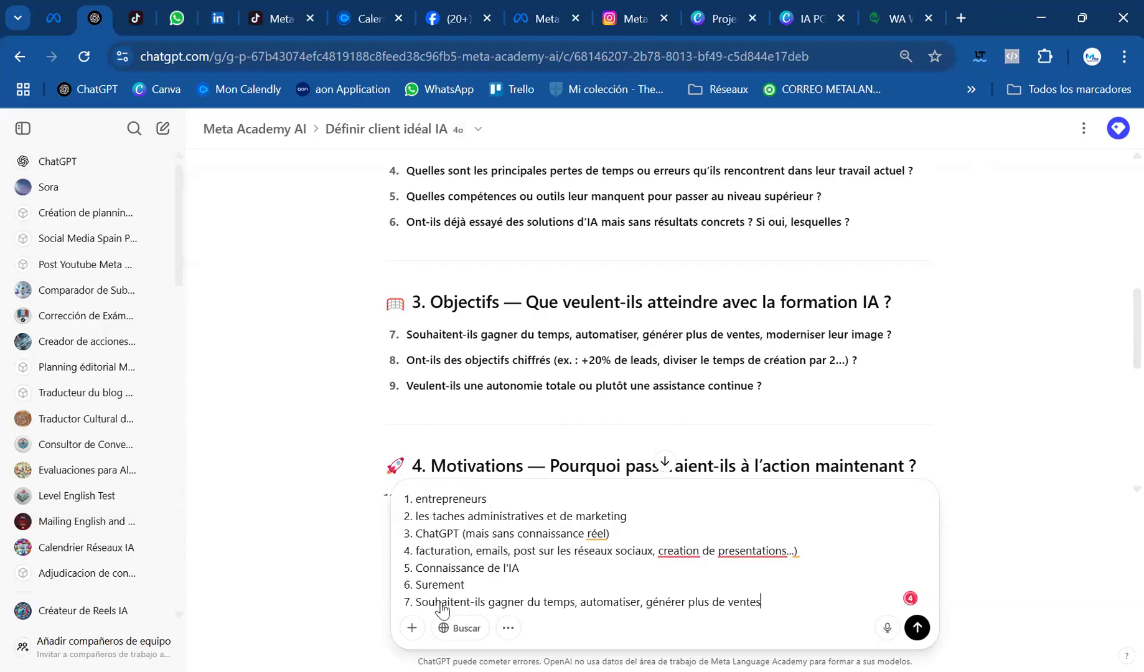
# Remove "-ils" from answer 7 so it begins with "Souhaitent gagner du temps", and return to the line's end
pyautogui.click(488, 603)
pyautogui.press('BackSpace')
pyautogui.press('BackSpace')
pyautogui.press('BackSpace')
pyautogui.press('BackSpace')
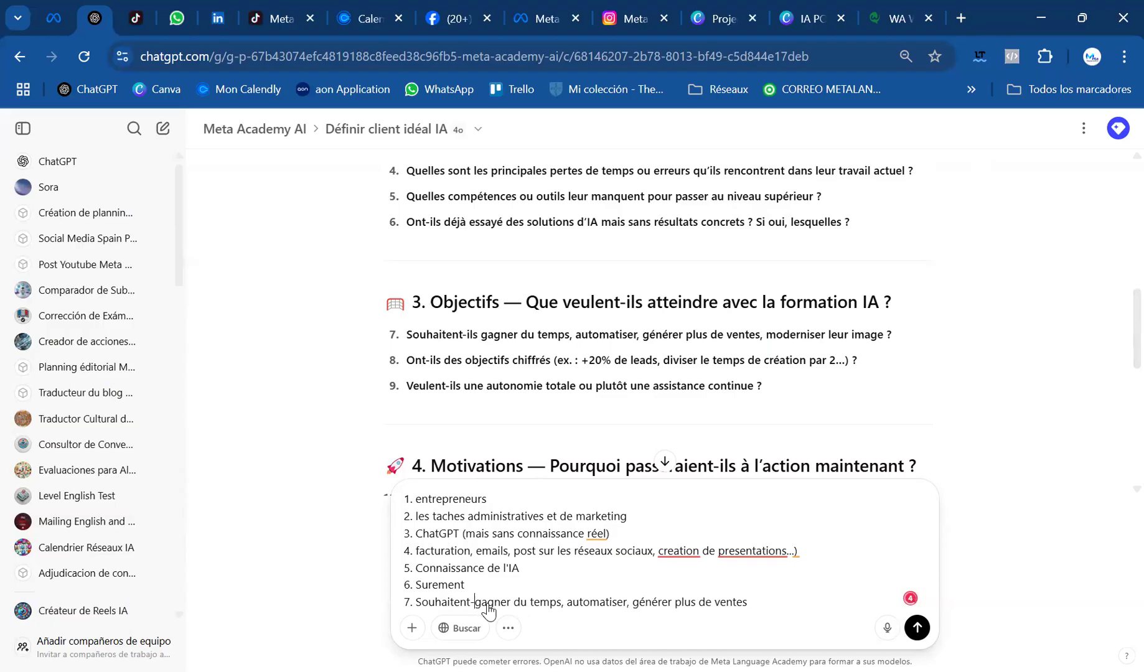
pyautogui.press('BackSpace')
pyautogui.click(783, 607)
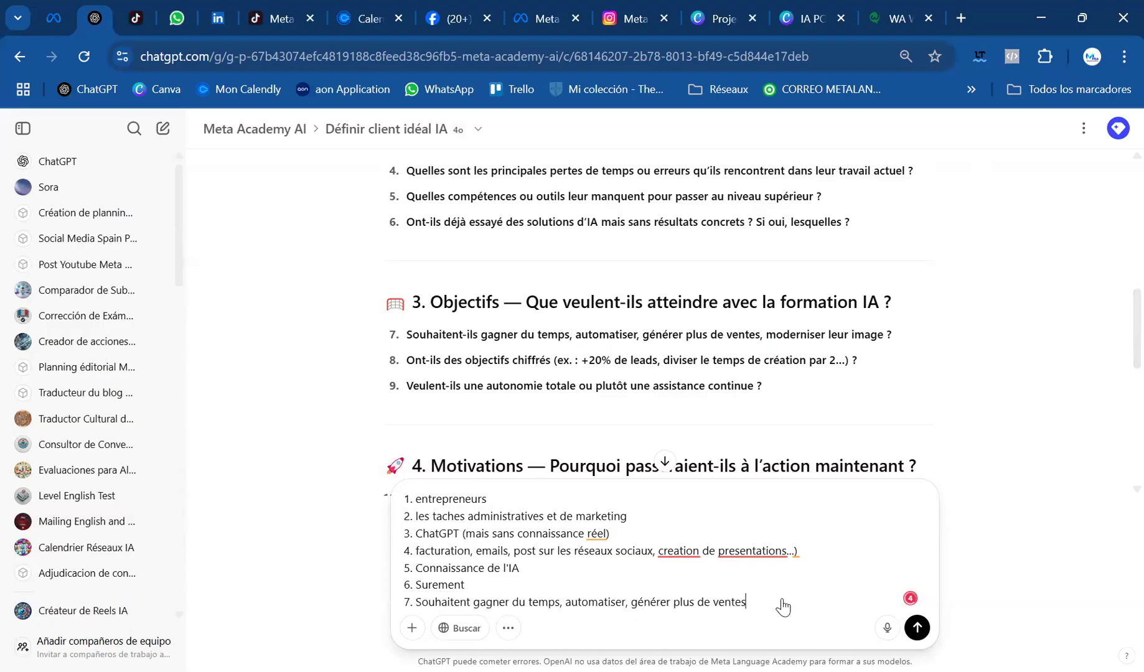
# Add the answers "8. plus de leads et ventes" and "9. autonomie" on separate lines of the message
pyautogui.hotkey('shift', 'Return')
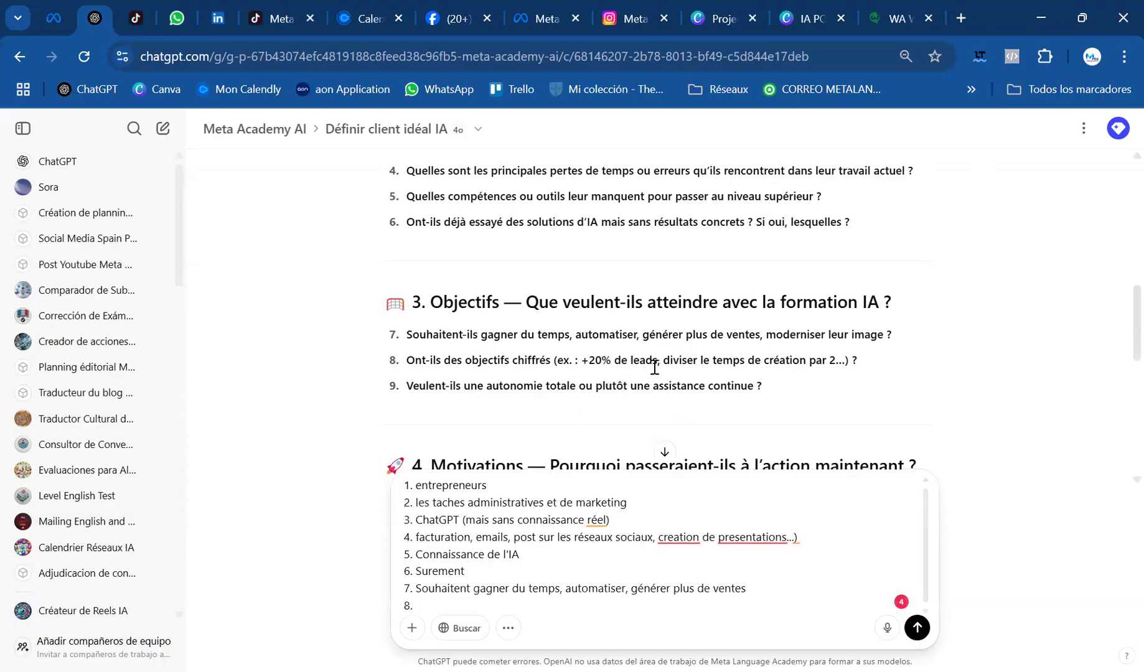
pyautogui.write('8. plus de leads et ventes')
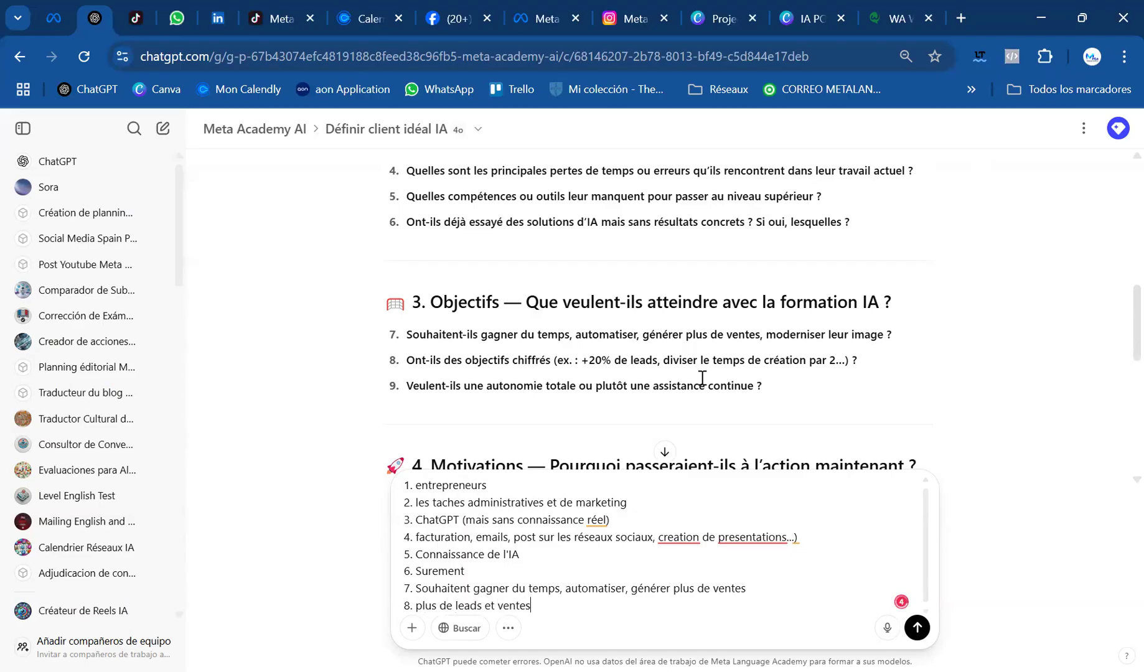
pyautogui.hotkey('shift', 'Return')
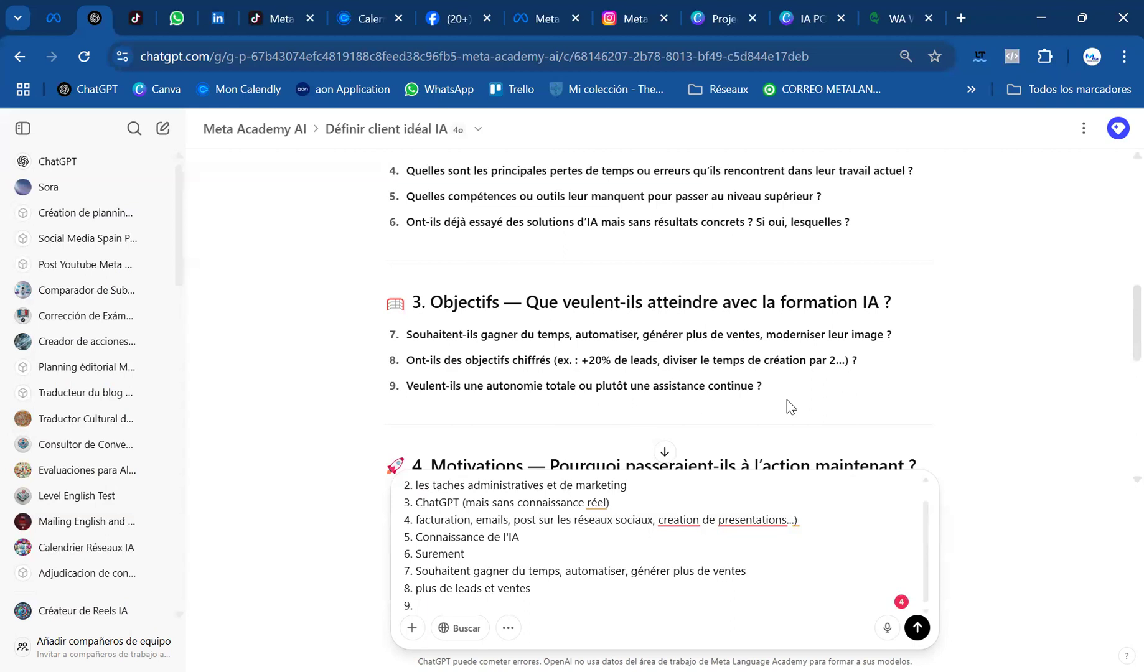
pyautogui.write('autonomie')
# Check question 10 in the reply and add the answer "10. L'IA es un outils indispensable de nos jours" on its own line
pyautogui.scroll(-3, 787, 400)
pyautogui.hotkey('shift', 'Return')
pyautogui.write('1.')
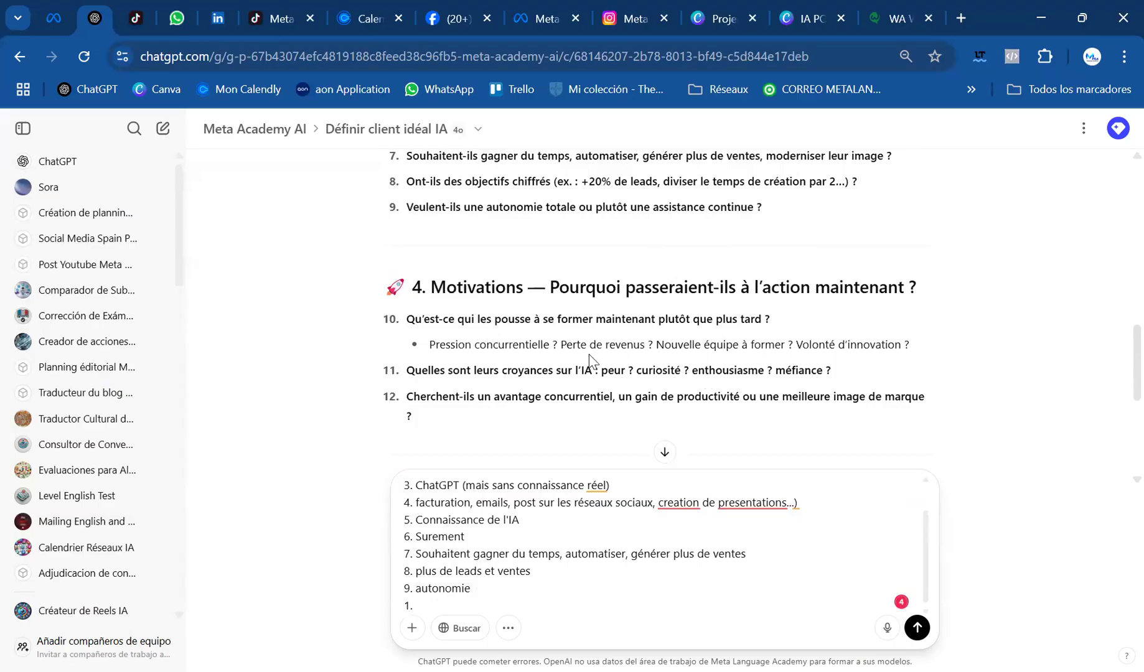
pyautogui.scroll(-2, 588, 352)
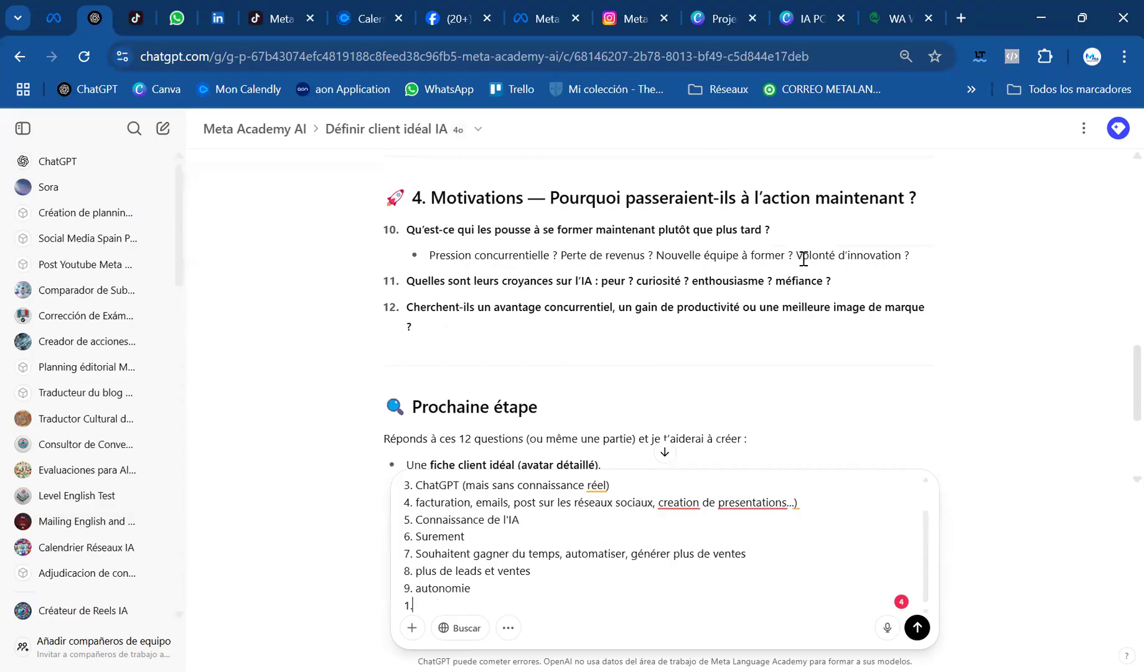
pyautogui.write('0')
pyautogui.write('. L¡iA est a l')
pyautogui.press('BackSpace')
pyautogui.press('BackSpace')
pyautogui.press('BackSpace')
pyautogui.press('BackSpace')
pyautogui.press('BackSpace')
pyautogui.press('BackSpace')
pyautogui.press('BackSpace')
pyautogui.press('BackSpace')
pyautogui.press('BackSpace')
pyautogui.write('A es un outils indisp')
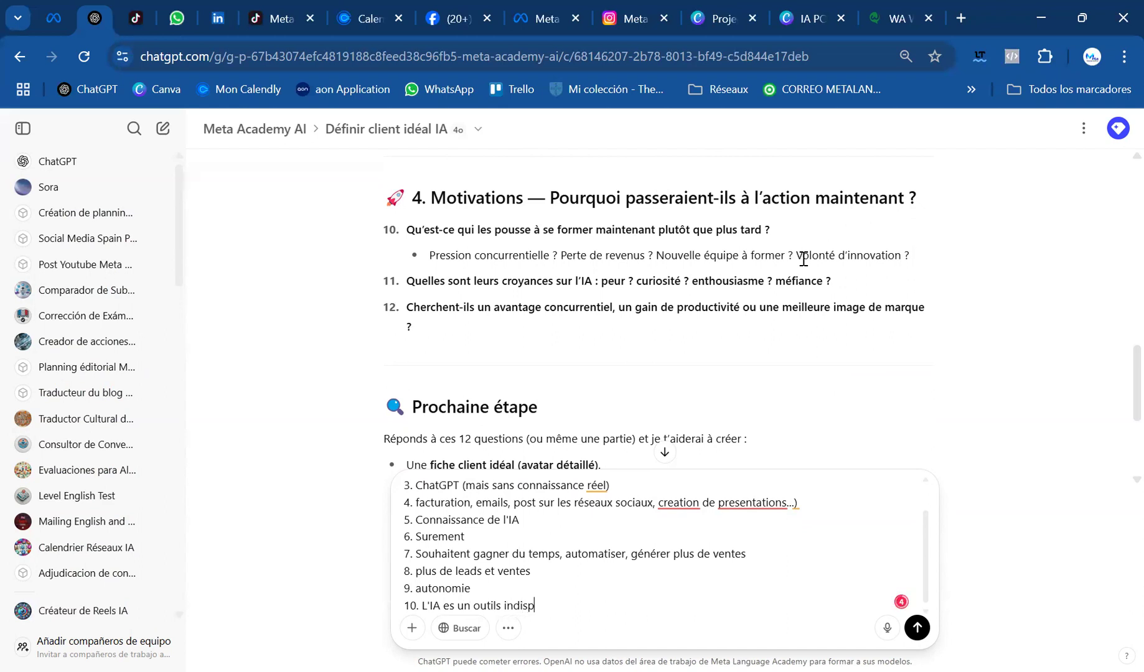
pyautogui.write('ensable de nos jours')
# Start item 11 on a new line with the words "de perdres leur"
pyautogui.hotkey('shift', 'Return')
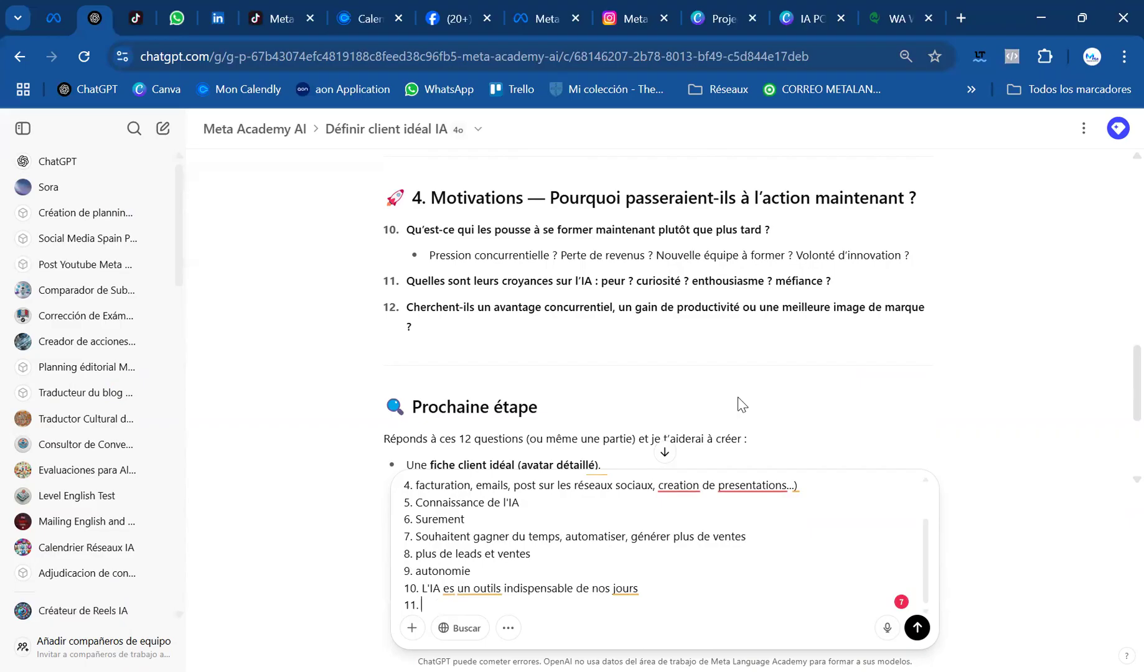
pyautogui.write('11. de perdres leur')
# Correct the grammar of answer 10 so it begins with "L'IA est un outil"
pyautogui.click(451, 588)
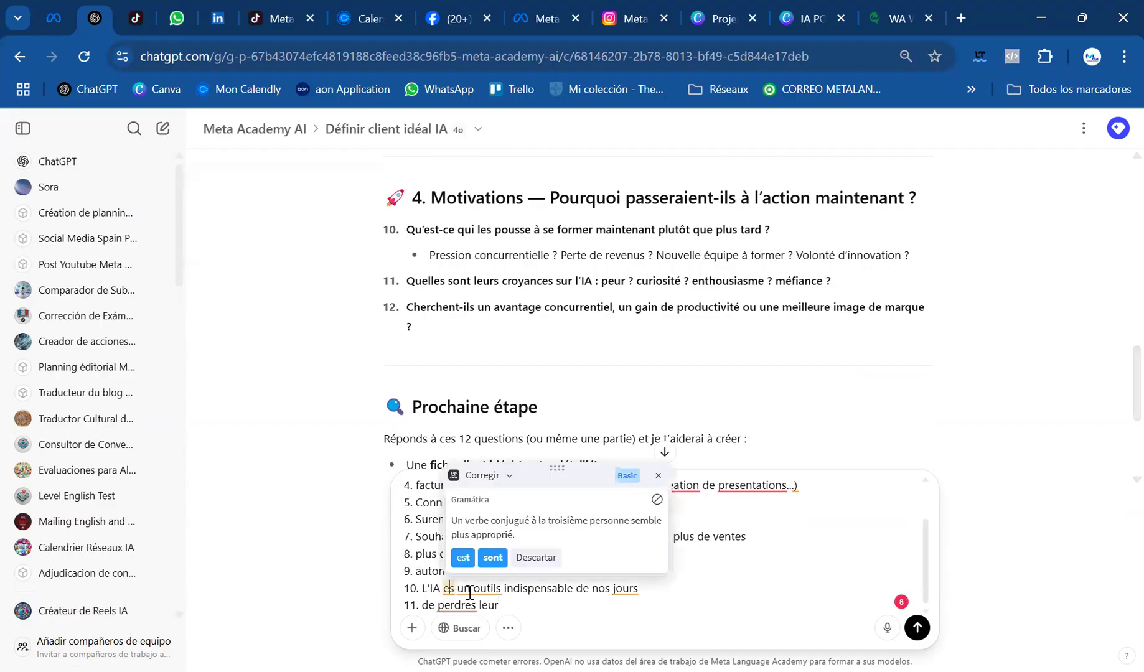
pyautogui.write('t')
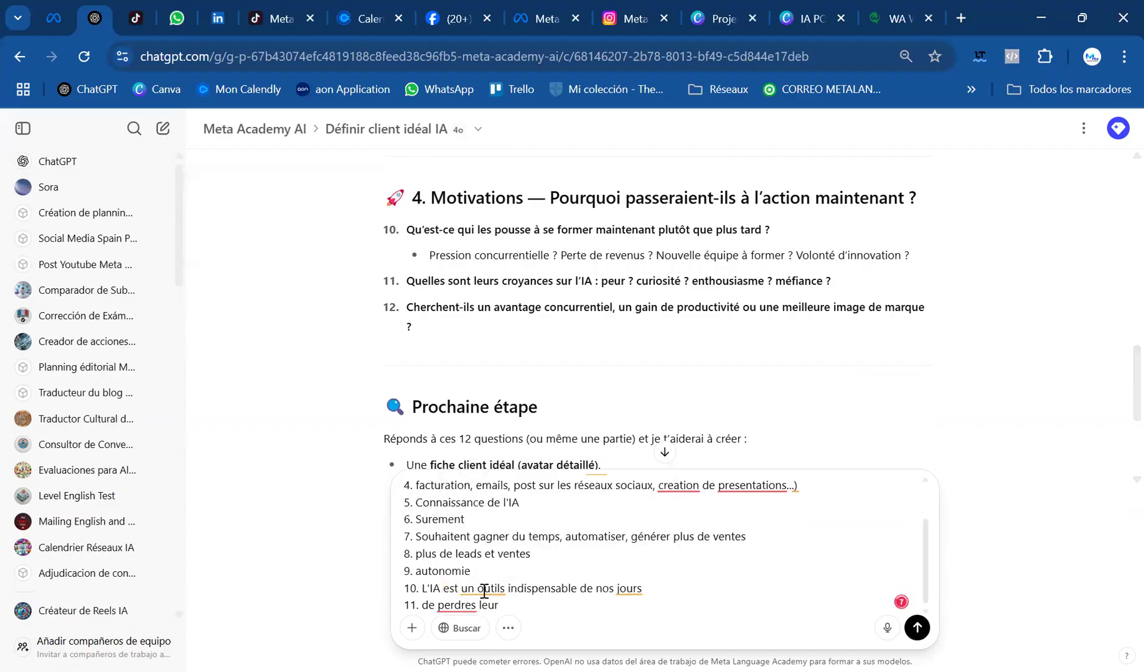
pyautogui.click(490, 593)
pyautogui.click(536, 559)
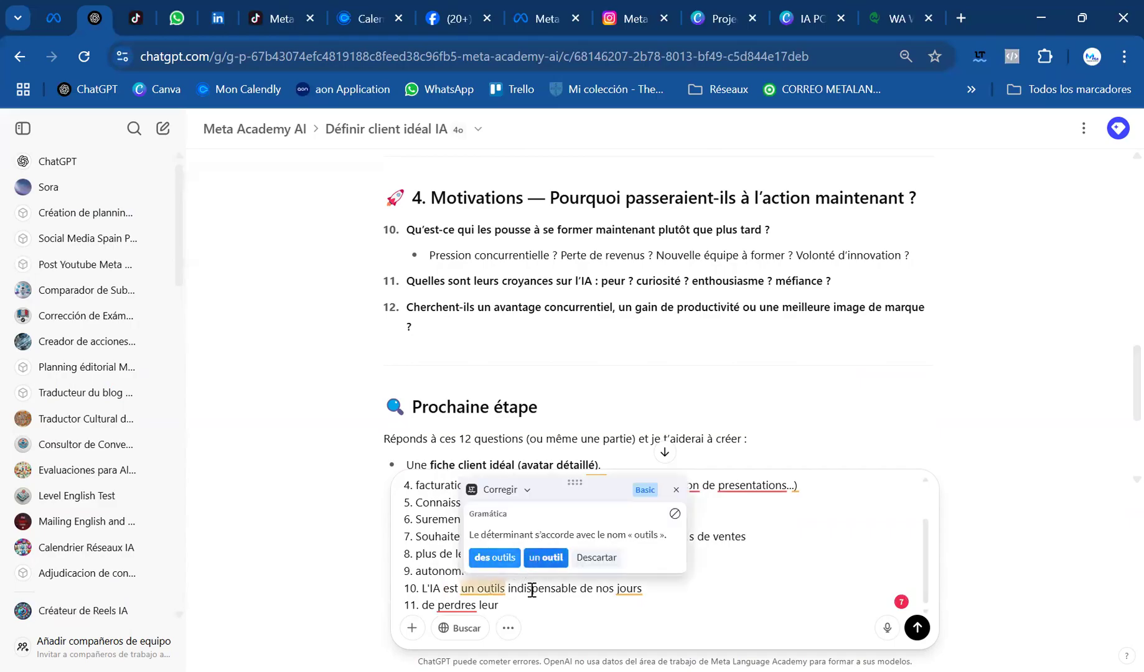
# Correct "perdres" to "perdre" in answer 11 and complete the line with "autentisité"
pyautogui.click(465, 605)
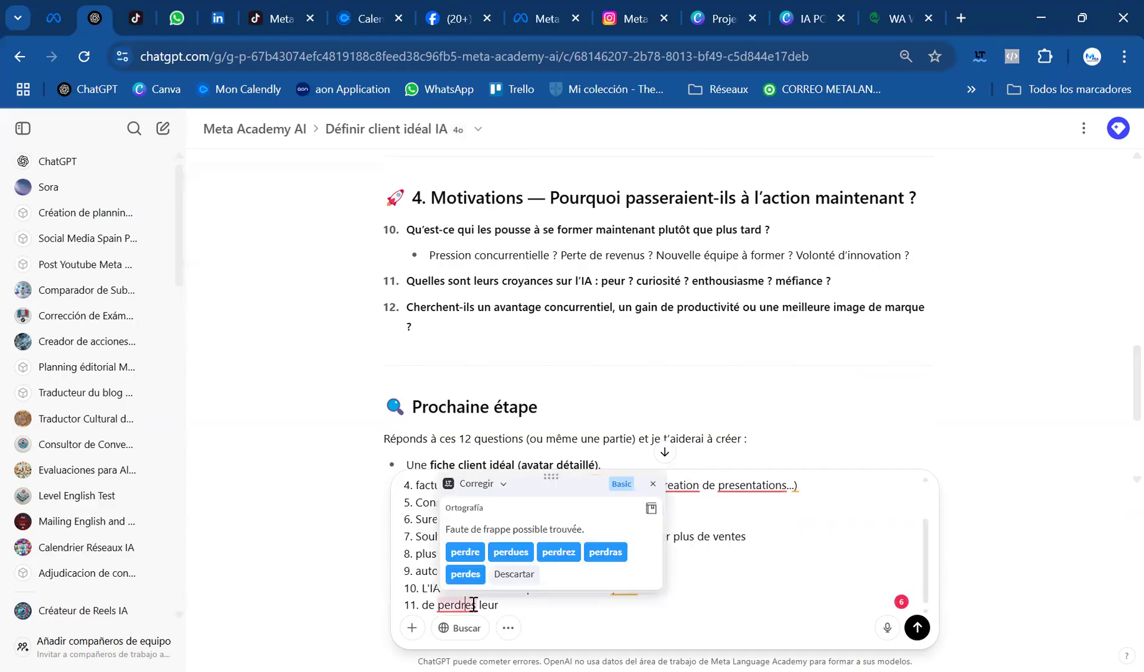
pyautogui.press('Delete')
pyautogui.click(521, 601)
pyautogui.write('autentisité')
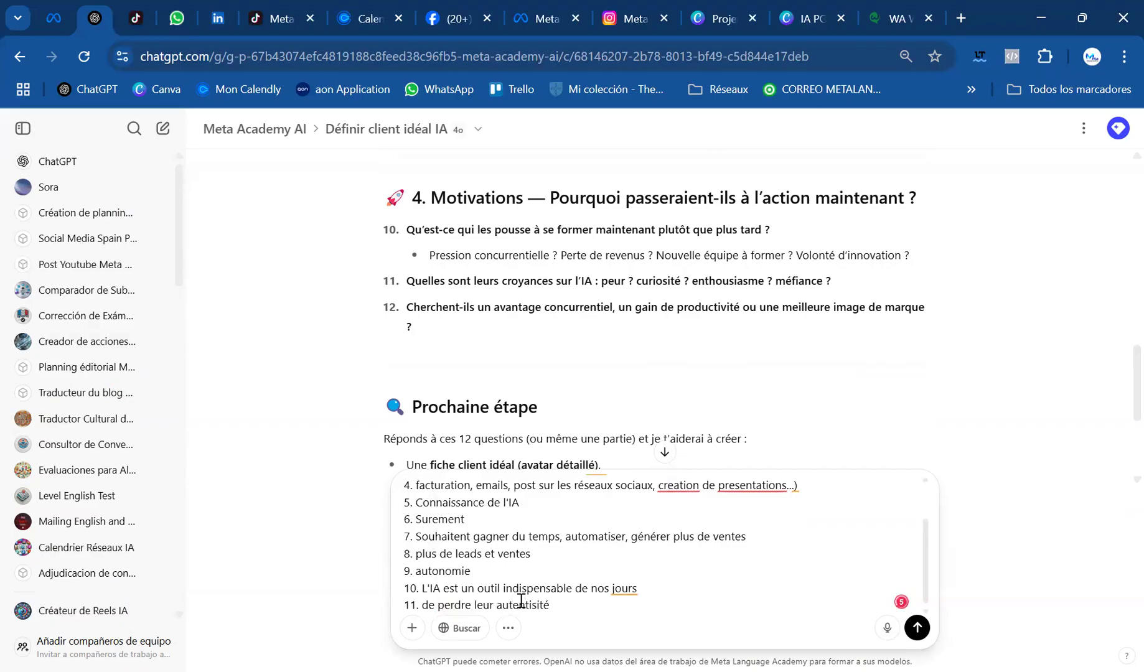
# Add the answer "12.surtout de la productivité" on its own line, followed by a line break
pyautogui.hotkey('shift', 'Return')
pyautogui.write('12.')
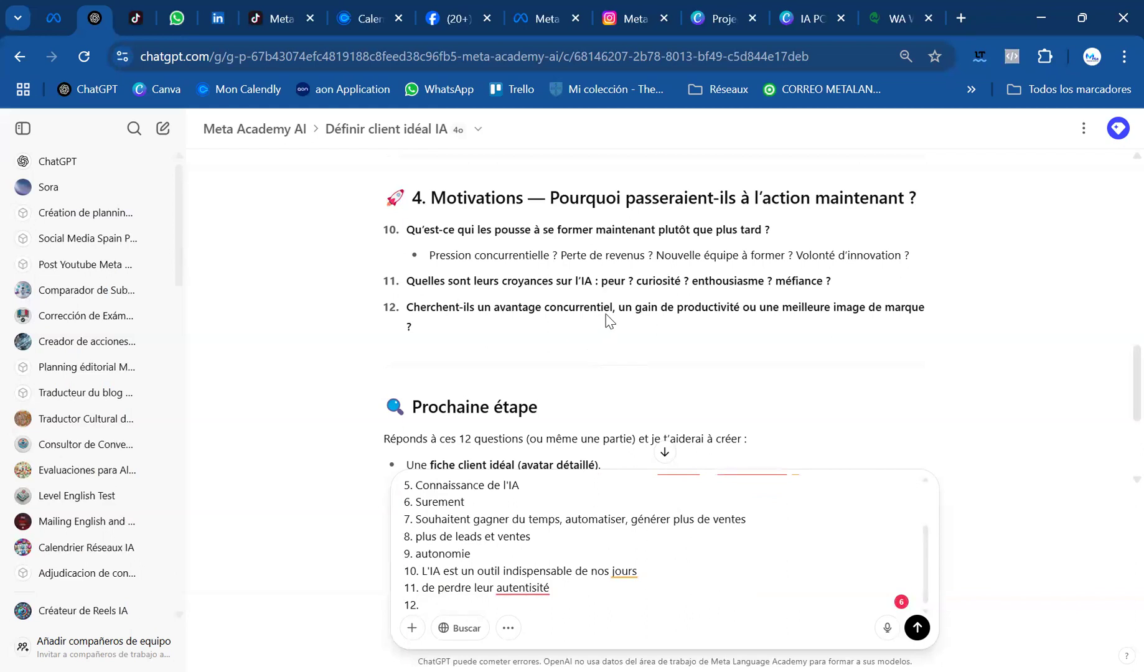
pyautogui.write('surtout de la producti')
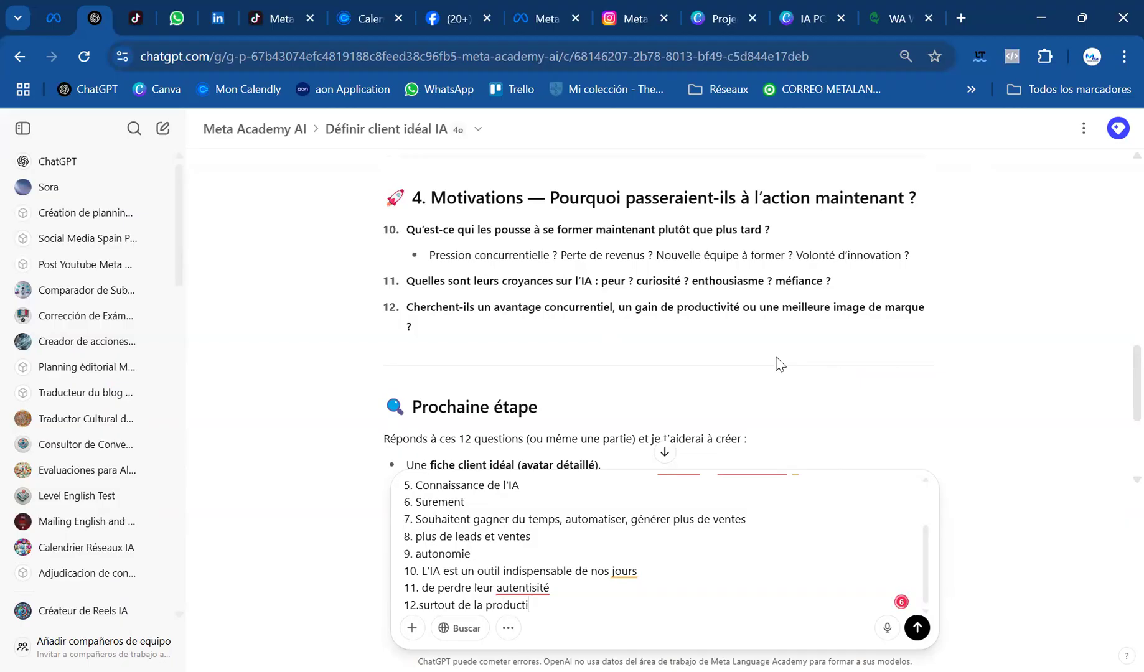
pyautogui.write('vitñe')
pyautogui.press('BackSpace')
pyautogui.write('é')
pyautogui.hotkey('shift', 'Return')
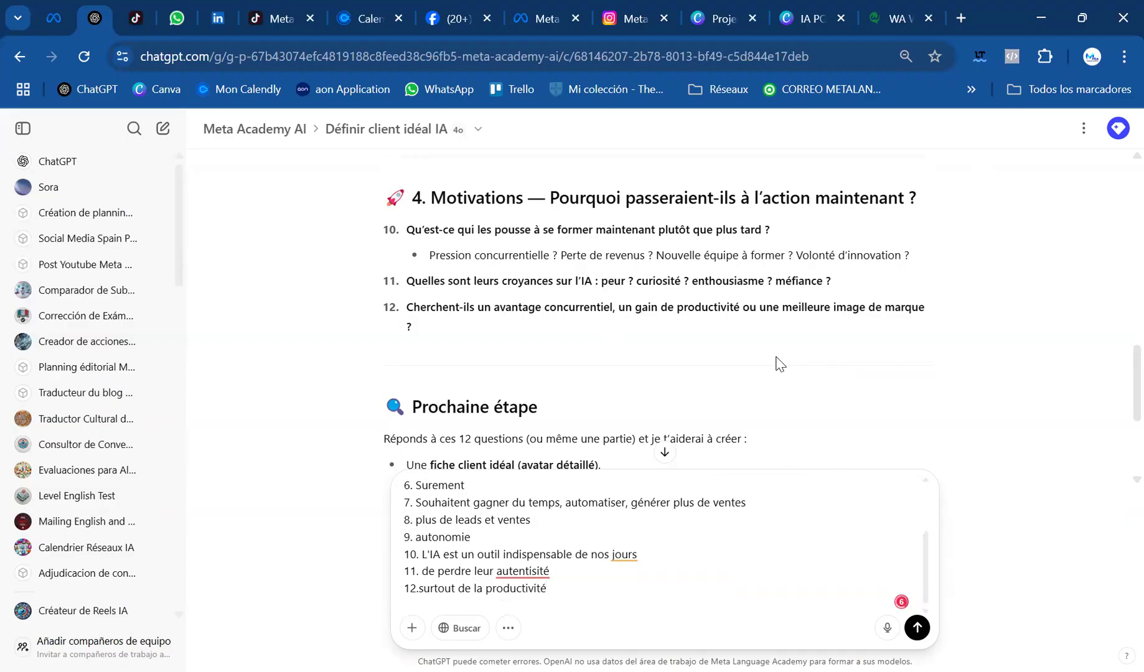
# Apply the spelling corrections "authenticité" in answer 11 and " Surtout" in answer 12
pyautogui.click(529, 572)
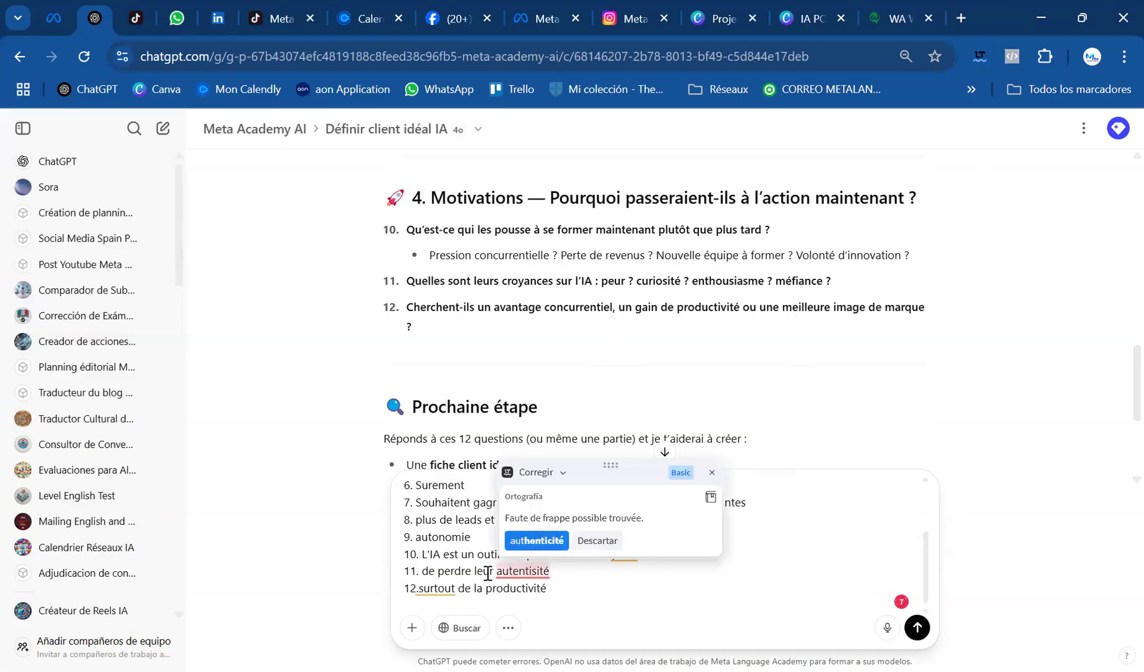
pyautogui.click(536, 541)
pyautogui.click(439, 589)
pyautogui.click(445, 554)
pyautogui.click(424, 598)
pyautogui.write('13.')
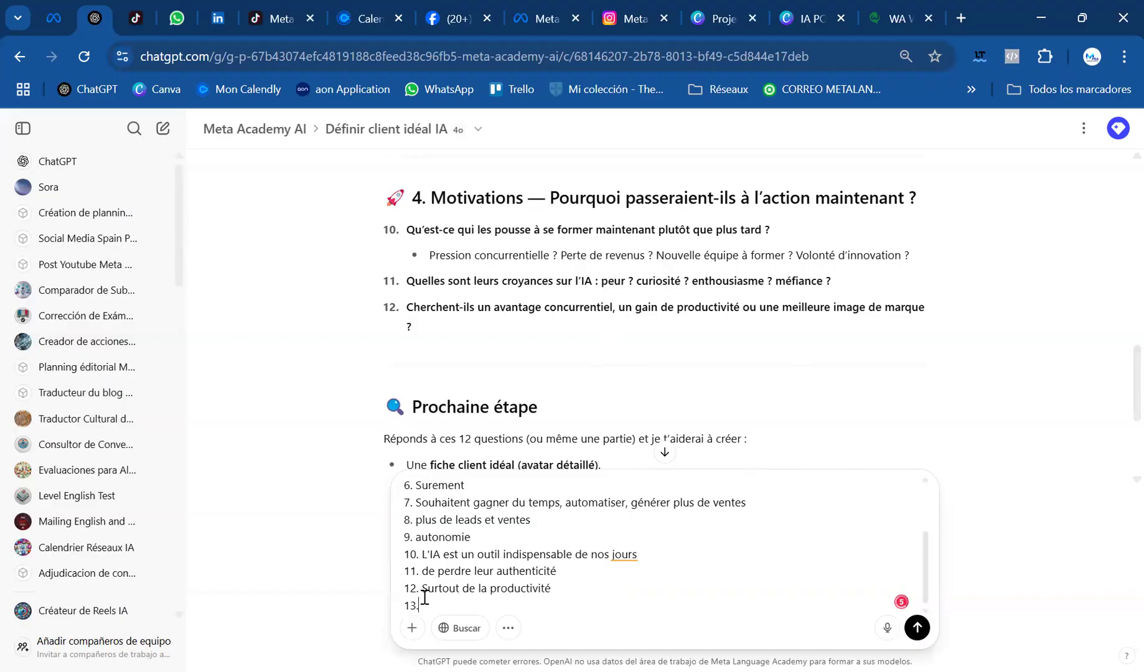
pyautogui.scroll(-3, 411, 333)
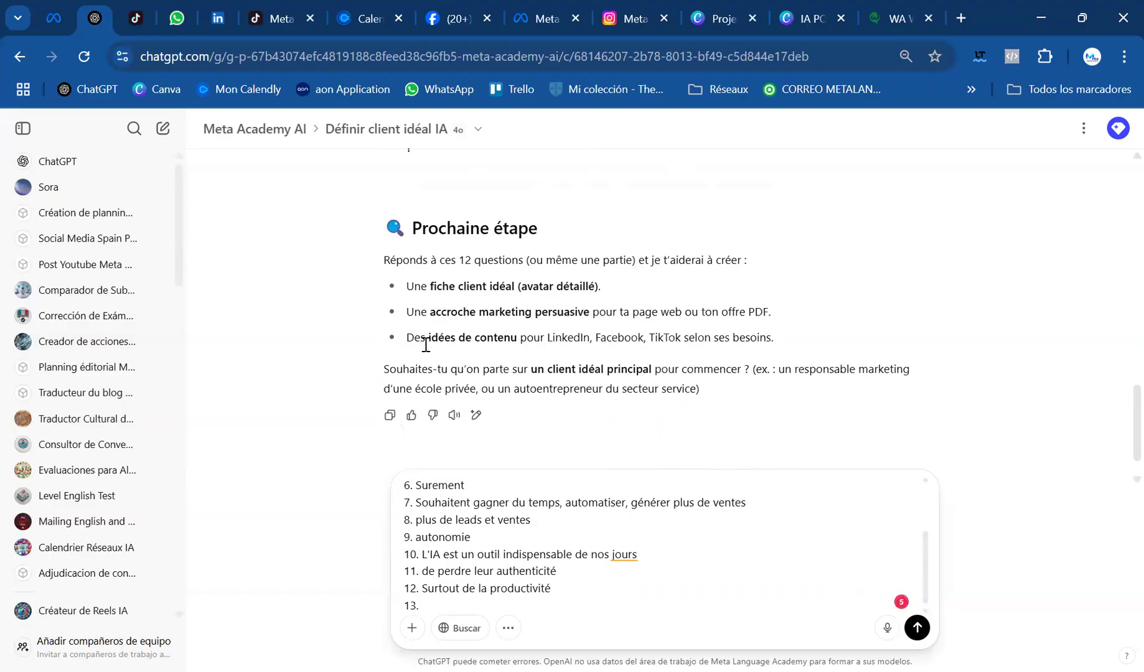
pyautogui.press('BackSpace')
pyautogui.press('BackSpace')
pyautogui.press('BackSpace')
# Send the twelve answers and read the general profile of the ideal client in the reply
pyautogui.click(917, 628)
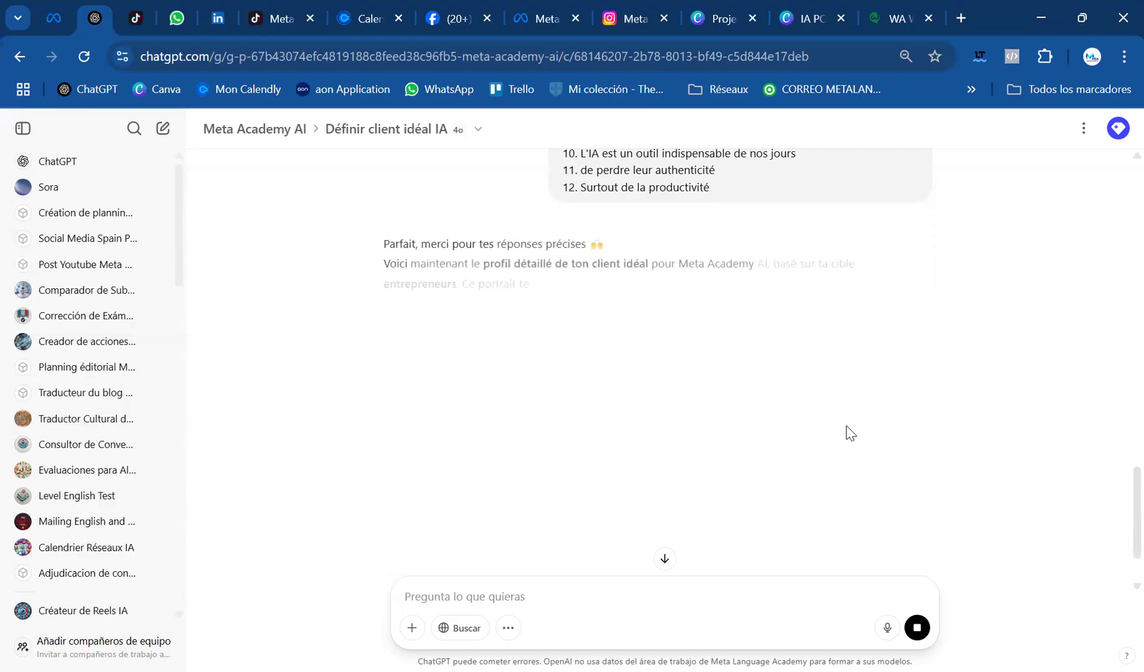
pyautogui.scroll(-1, 728, 367)
pyautogui.scroll(-1, 641, 436)
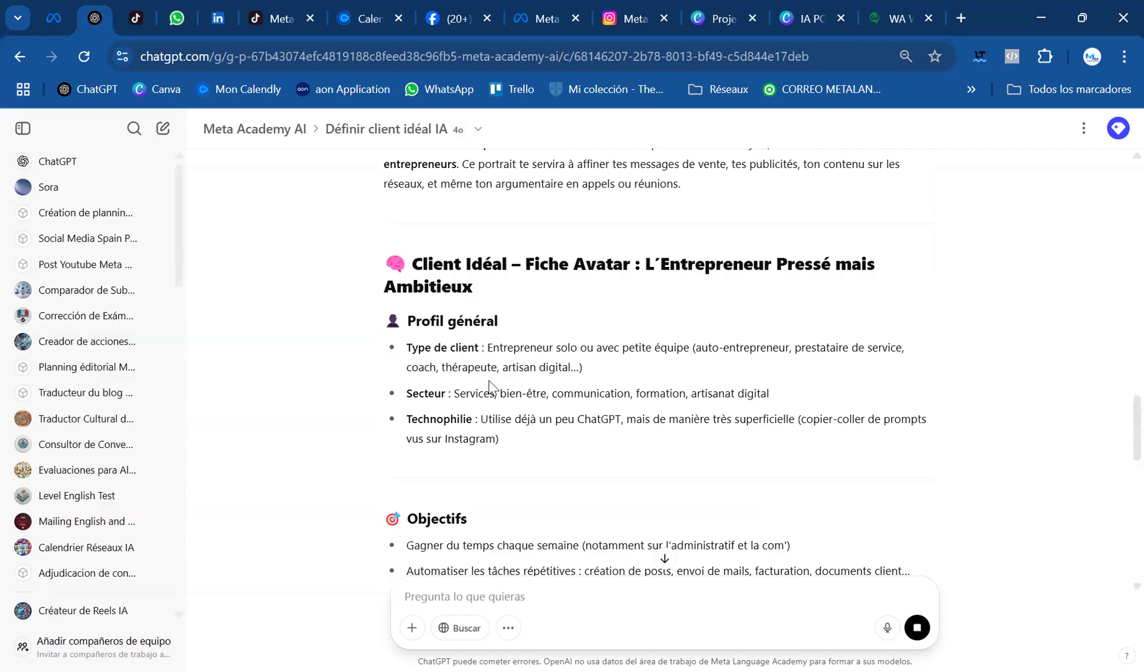
pyautogui.scroll(-2, 587, 379)
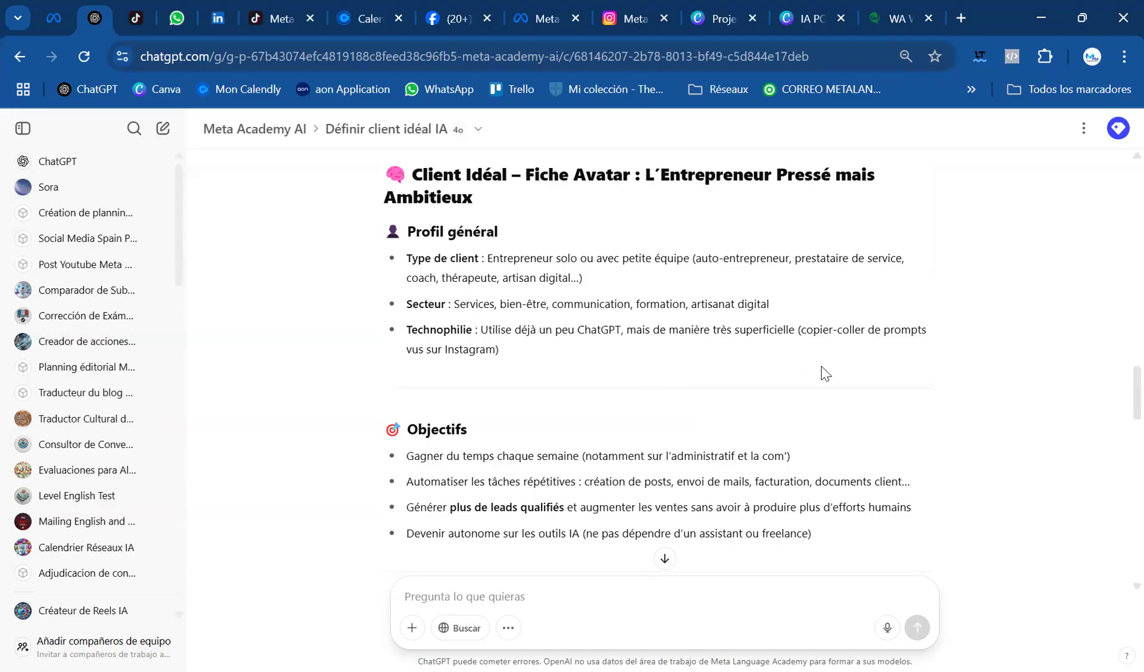
# Examine the avatar's objectives, frustrations, key needs and motivations, the example hook for a landing page and the proposed follow-ups
pyautogui.scroll(-1, 656, 374)
pyautogui.scroll(-1, 603, 387)
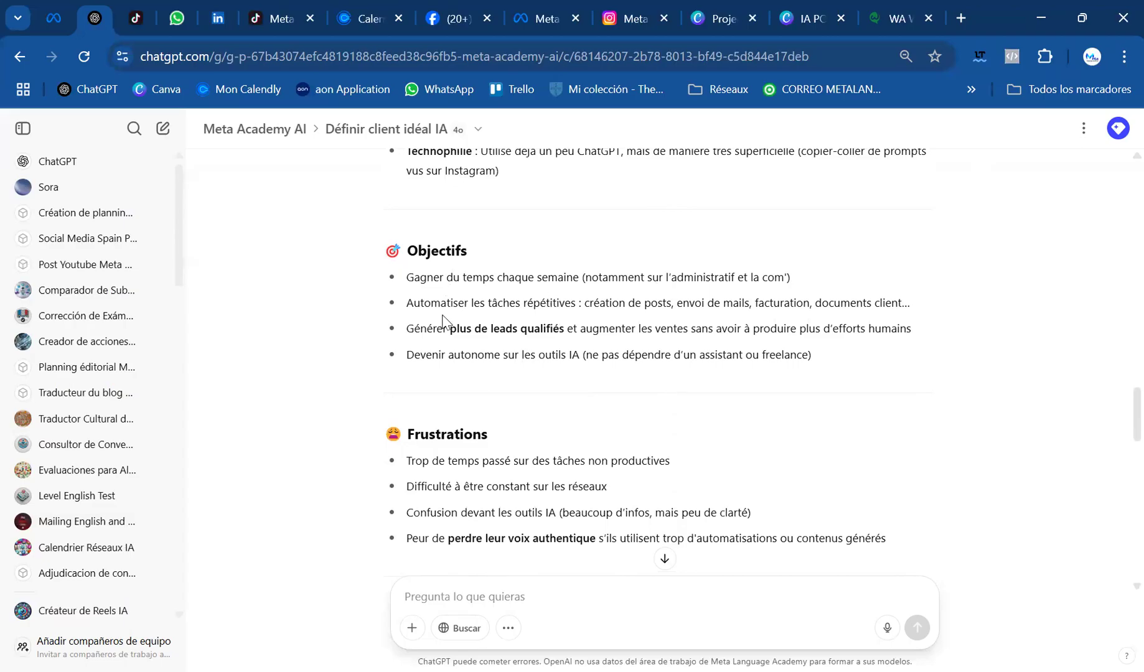
pyautogui.scroll(-2, 509, 351)
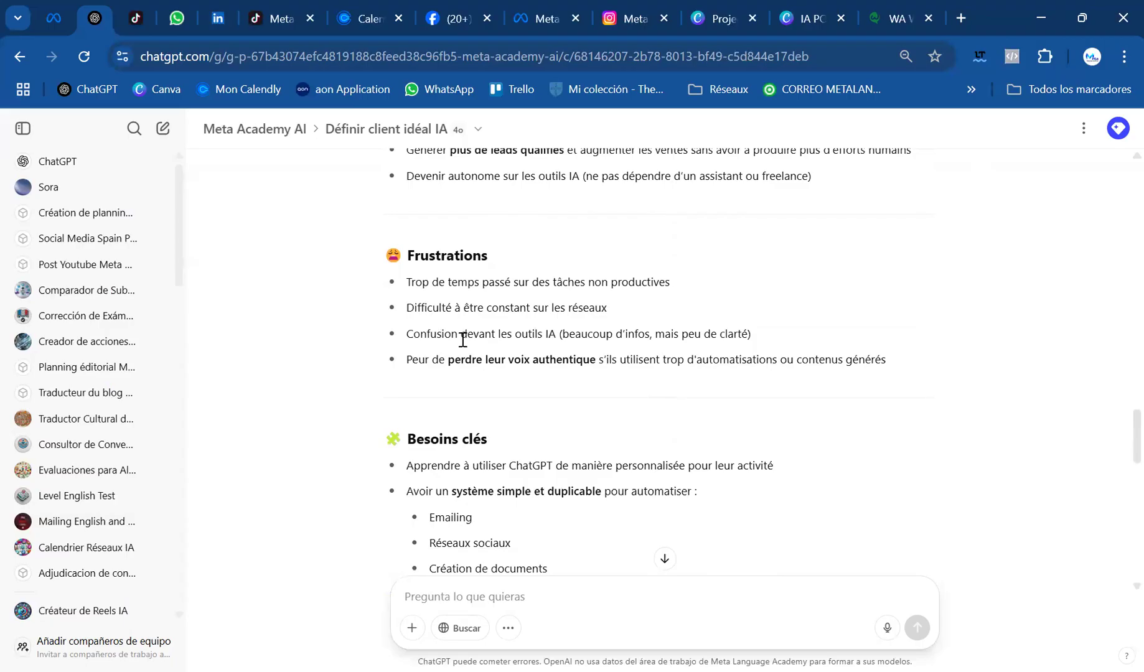
pyautogui.scroll(-3, 493, 373)
pyautogui.scroll(-2, 492, 376)
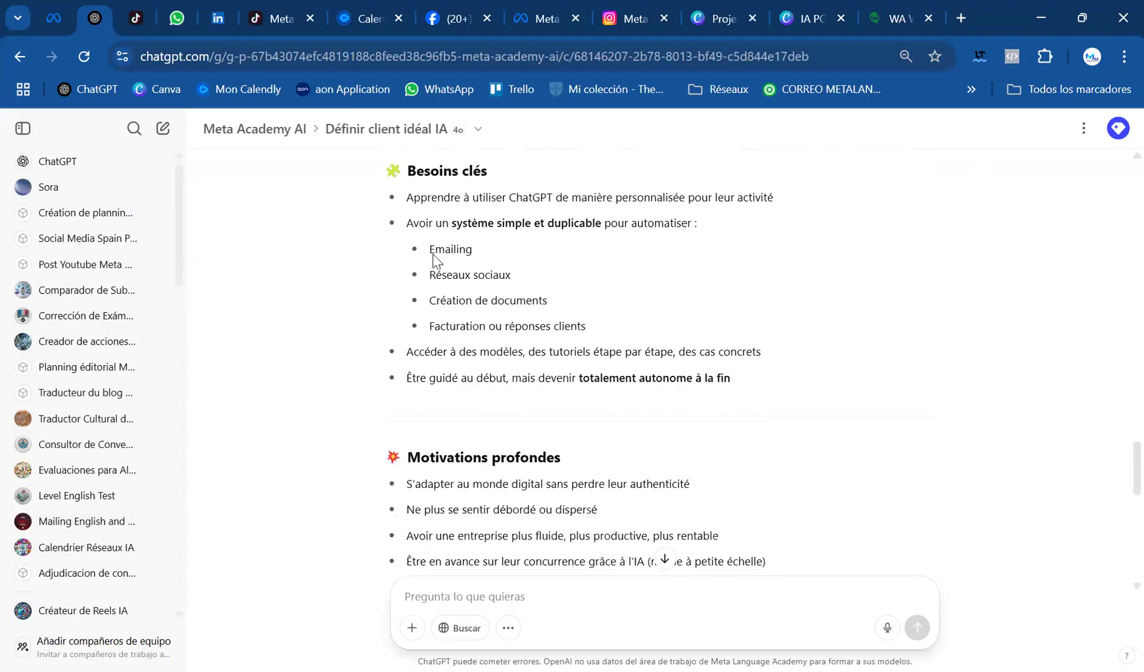
pyautogui.scroll(-3, 479, 348)
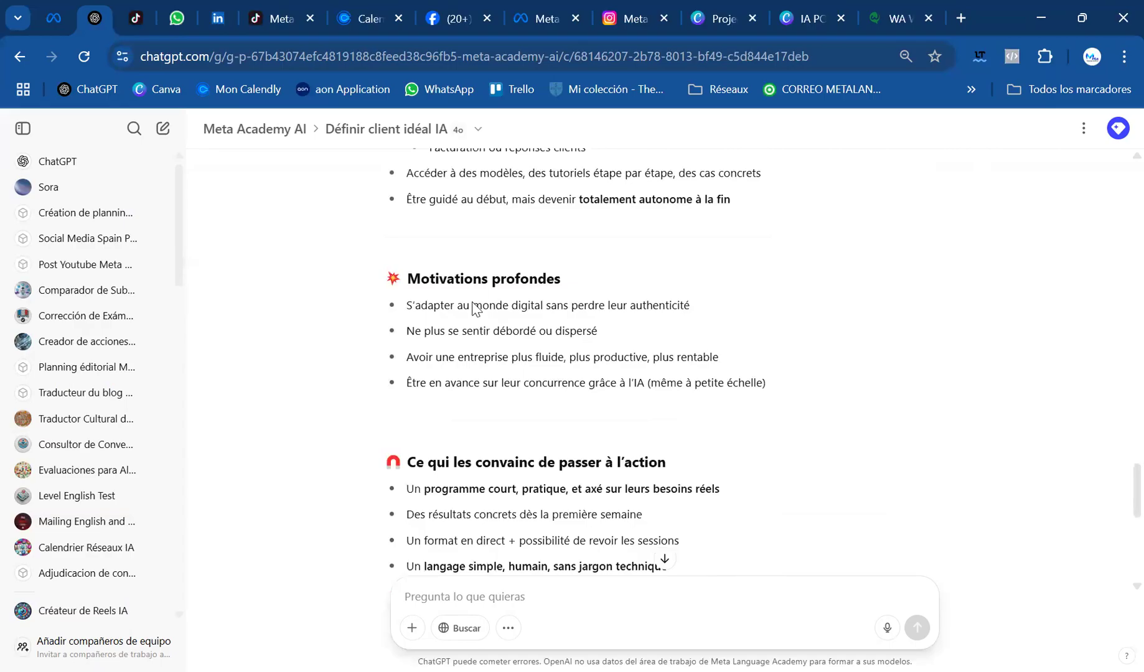
pyautogui.scroll(-2, 473, 336)
pyautogui.scroll(-4, 511, 349)
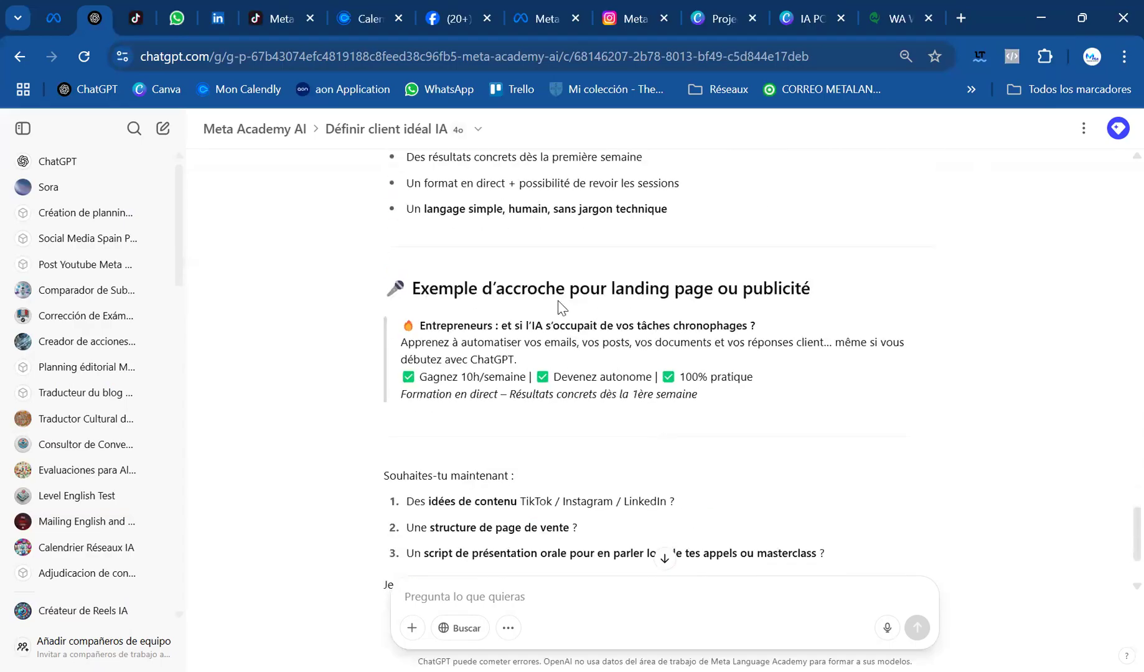
pyautogui.scroll(-2, 796, 307)
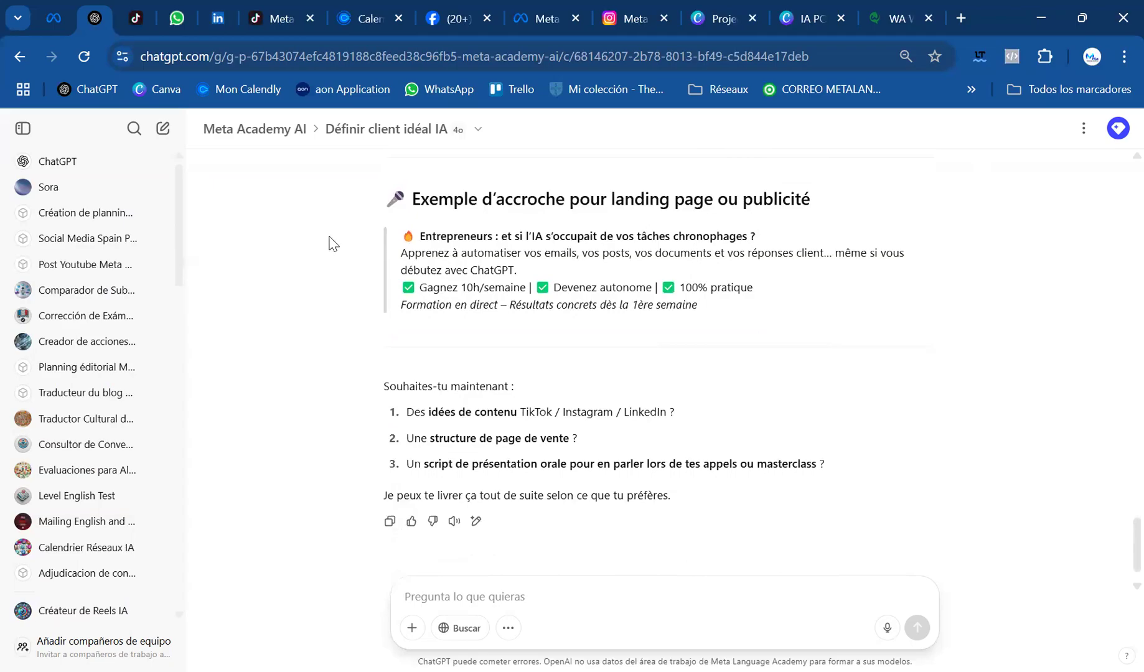
pyautogui.moveTo(400, 235); pyautogui.dragTo(757, 322)
pyautogui.click(757, 323)
# Begin a new prompt with "Maintenant je veux qeu tu m'aide a créer mon offre"
pyautogui.scroll(-1, 447, 259)
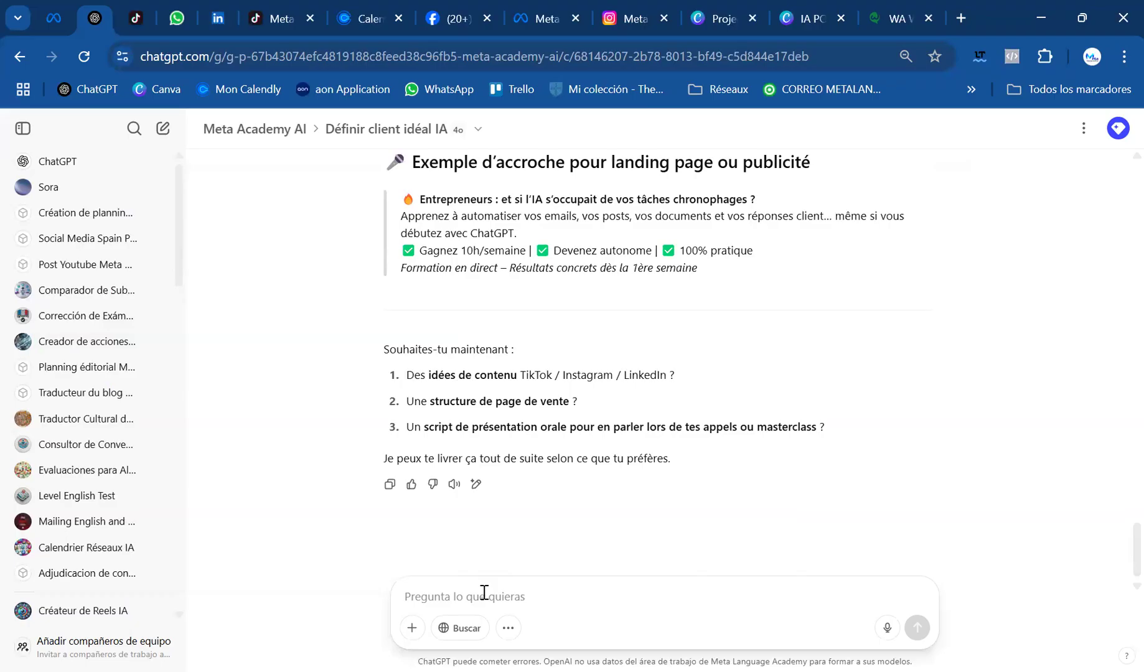
pyautogui.write("Maintenant je veux qeu tu m'aide a cr´r")
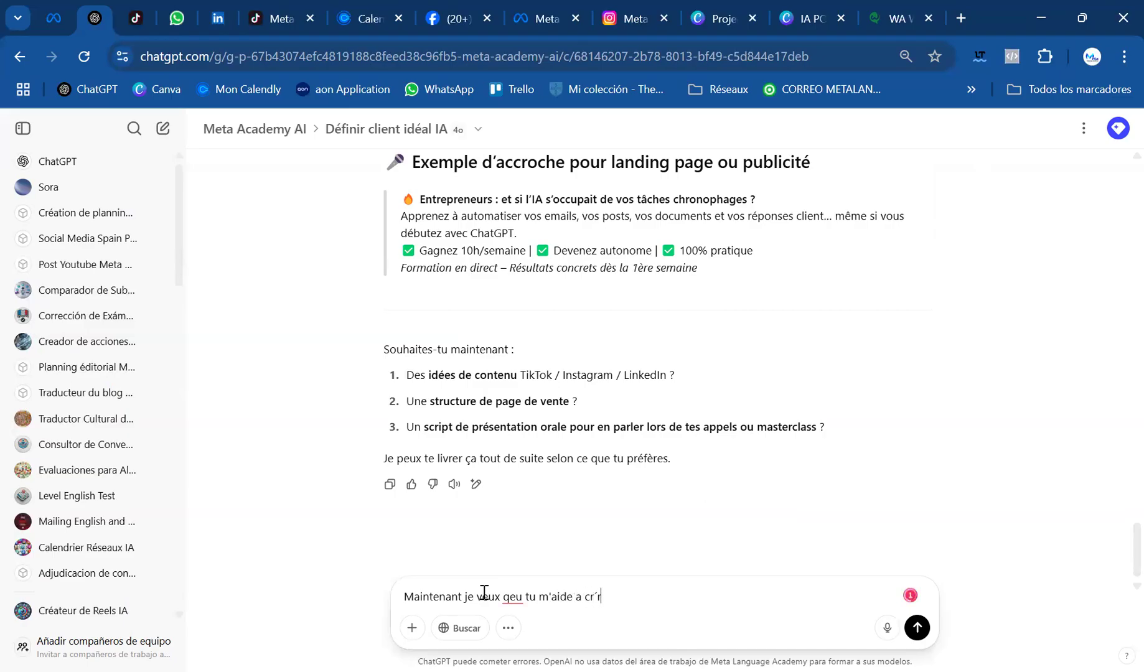
pyautogui.press('BackSpace')
pyautogui.press('BackSpace')
pyautogui.write('éé')
pyautogui.press('BackSpace')
pyautogui.write('er mon offre.  Voici le')
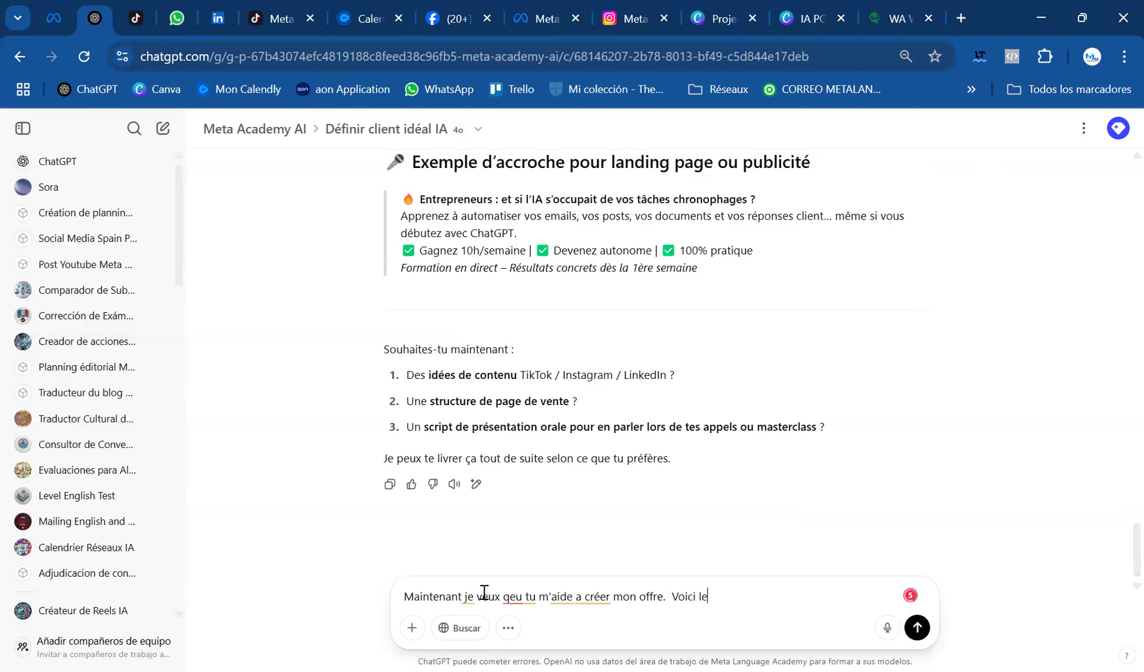
pyautogui.write('s caracteristique de mon ')
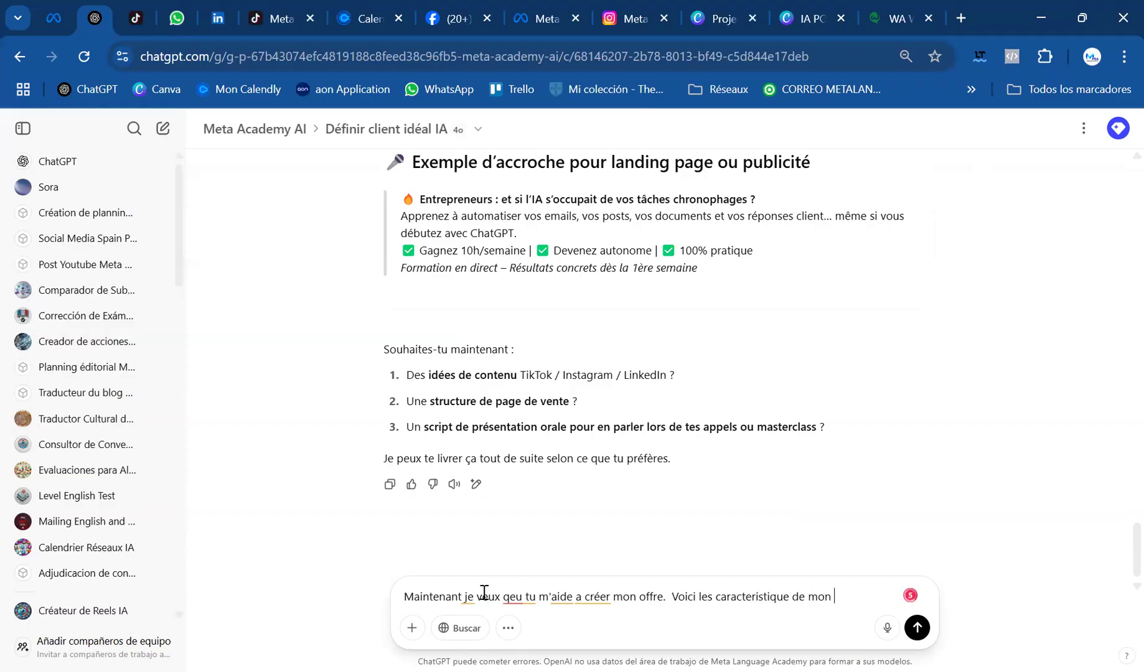
pyautogui.write('offre: Procahine for')
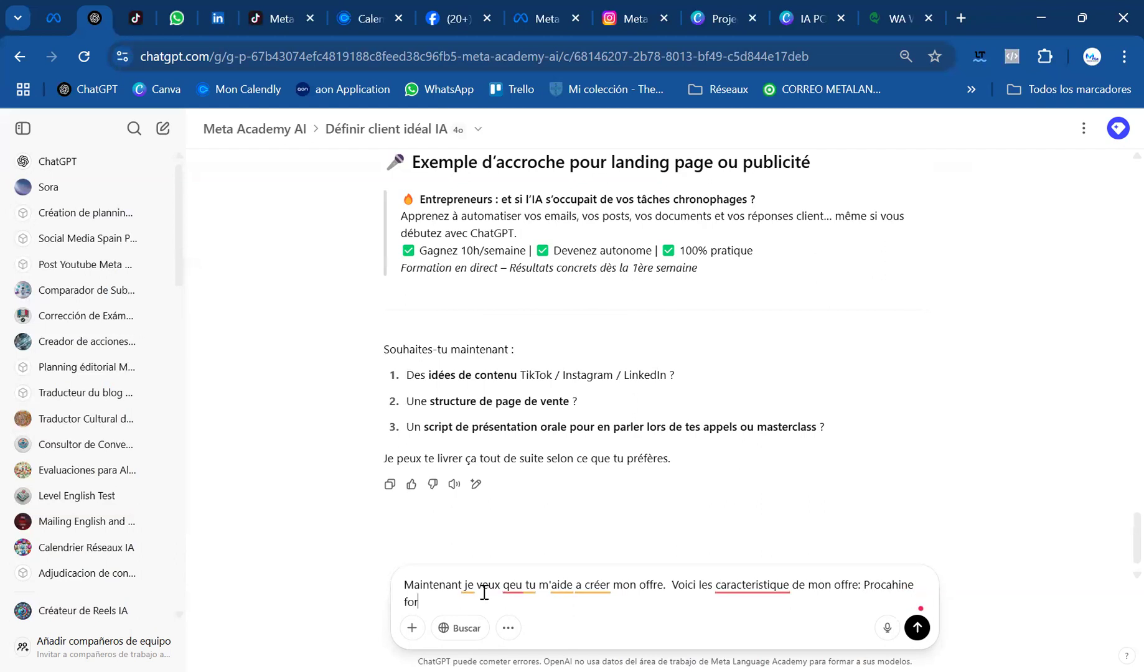
pyautogui.write('mation qui debute le ')
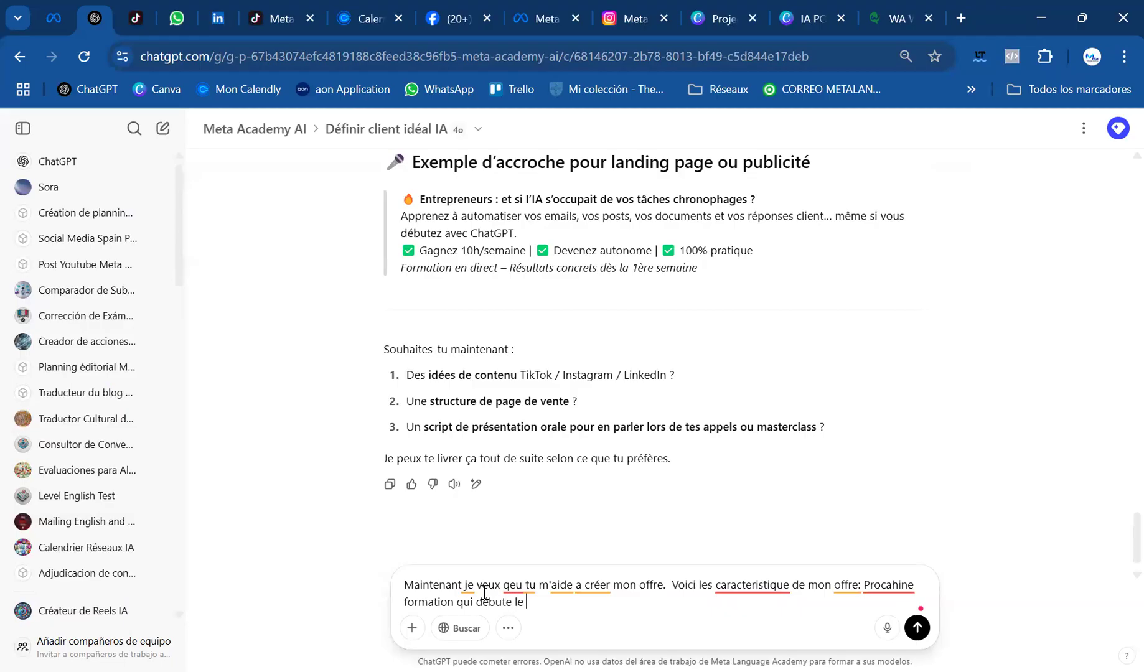
pyautogui.write('6 mai')
# Continue the prompt after the 6 May date with ", peux-tu reformuler cela en"
pyautogui.write(',')
pyautogui.write(', peux-tu reformuler l')
pyautogui.press('BackSpace')
pyautogui.write('cela')
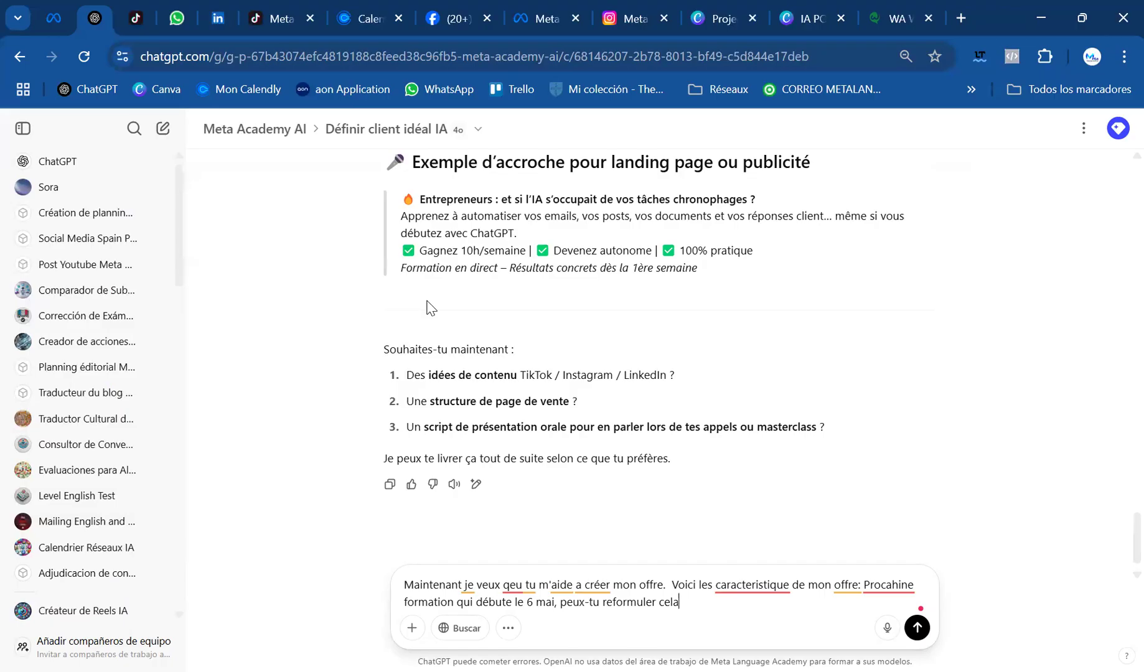
pyautogui.write(' en bénéfician')
# Finish the prompt's request with "bénéfices et inspirants pour mon clients idéal."
pyautogui.press('BackSpace')
pyautogui.press('BackSpace')
pyautogui.write('es et inspit')
pyautogui.press('BackSpace')
pyautogui.write('rants pour mon clients id')
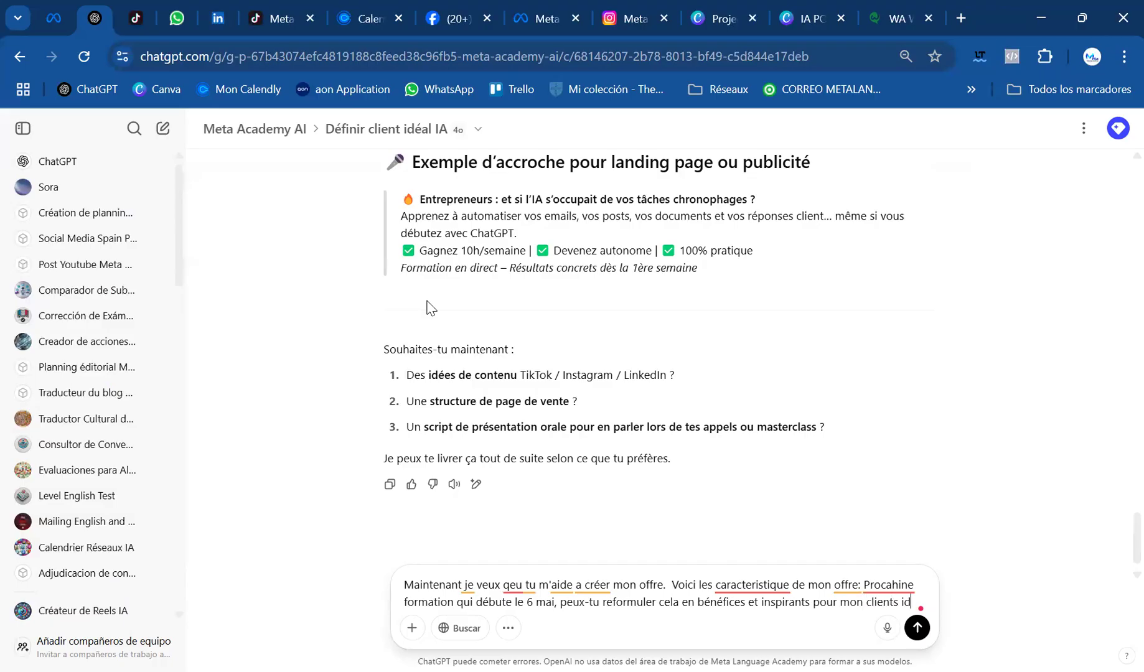
pyautogui.write('éal.')
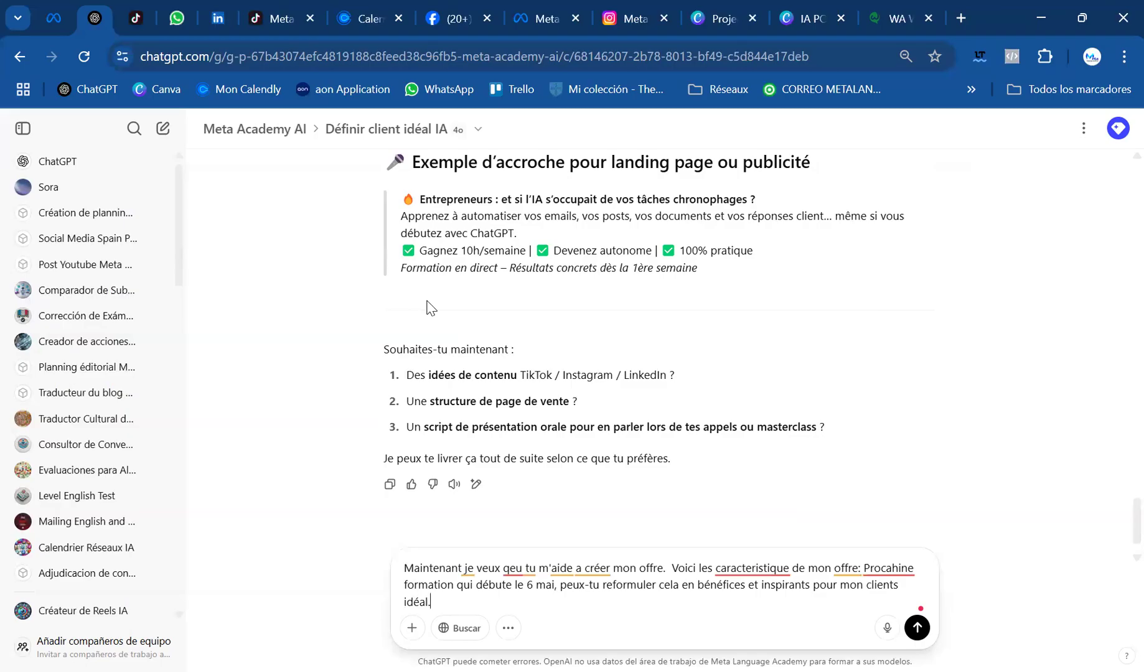
# Switch to WhatsApp and open the group information of Nouvelles Formations IA
pyautogui.click(177, 18)
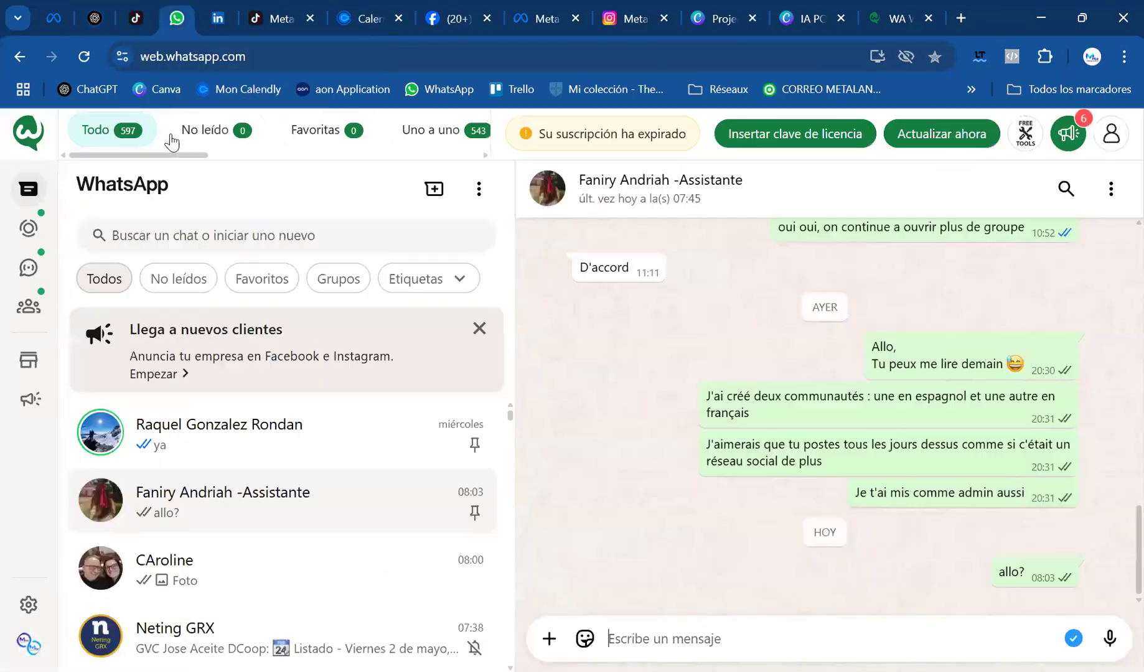
pyautogui.scroll(-4, 229, 485)
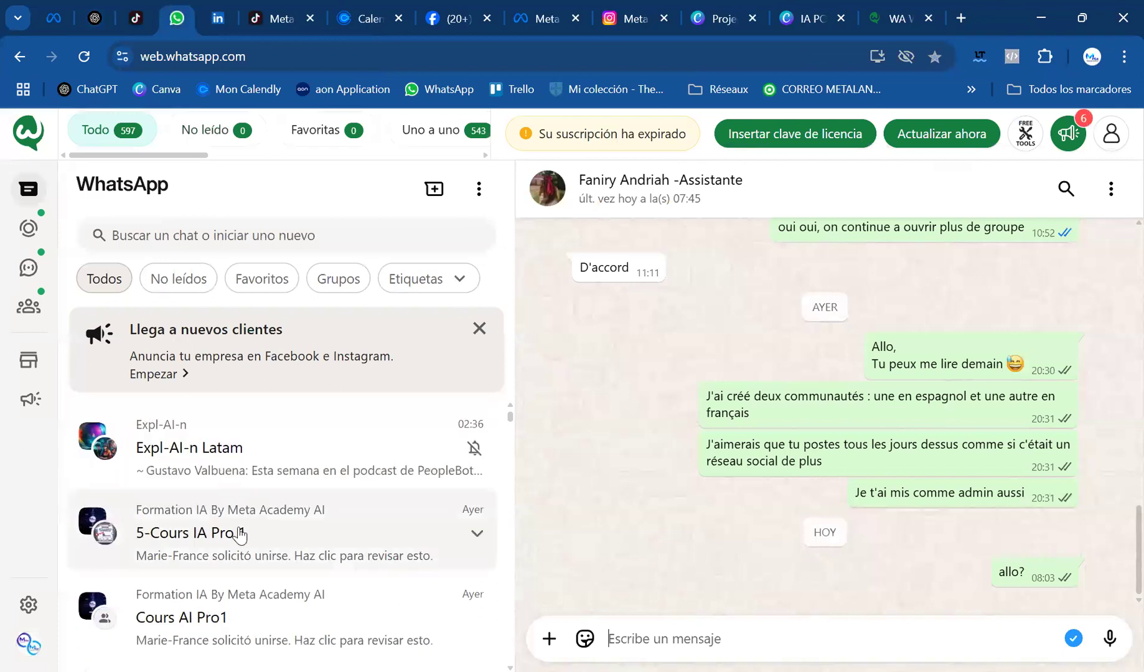
pyautogui.scroll(-6, 241, 560)
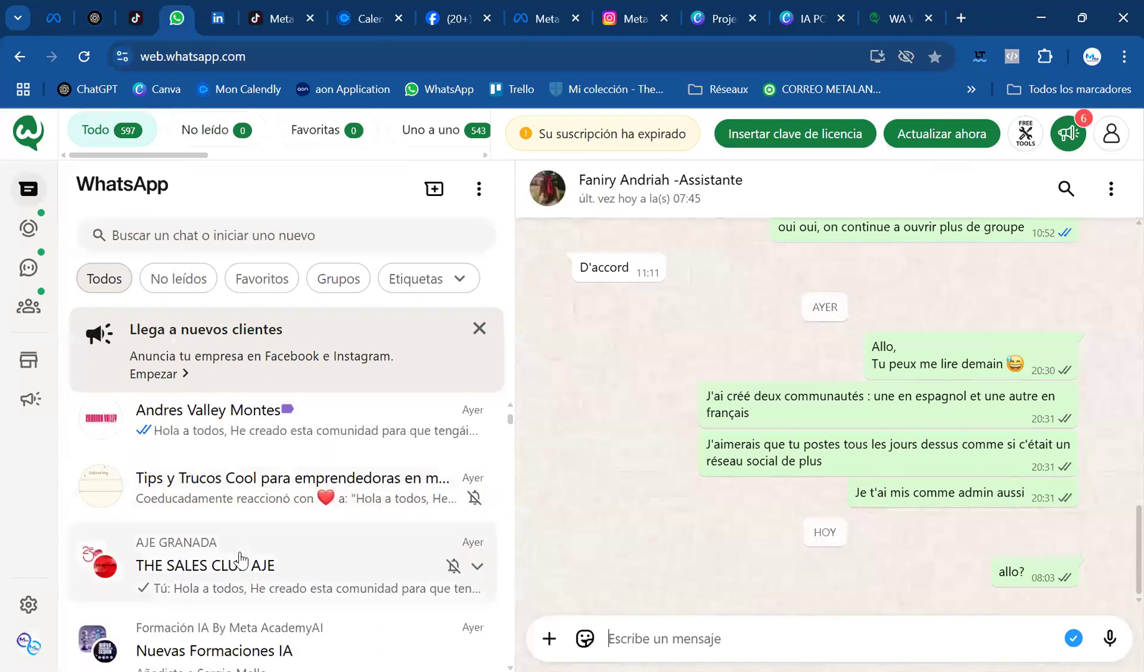
pyautogui.scroll(-3, 323, 566)
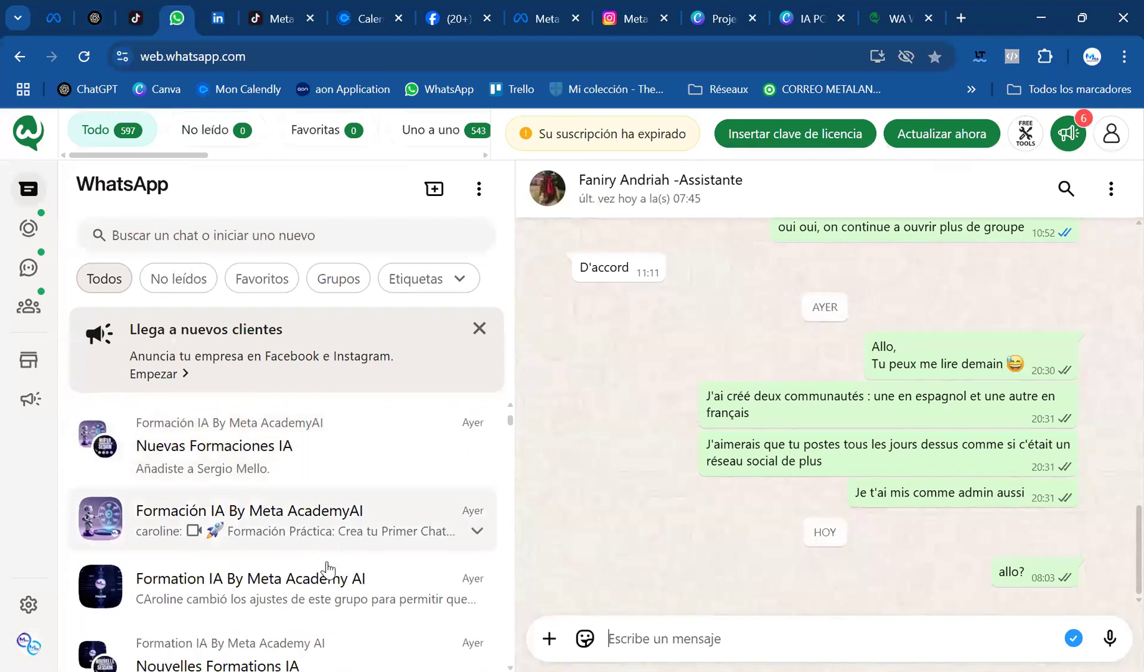
pyautogui.click(265, 603)
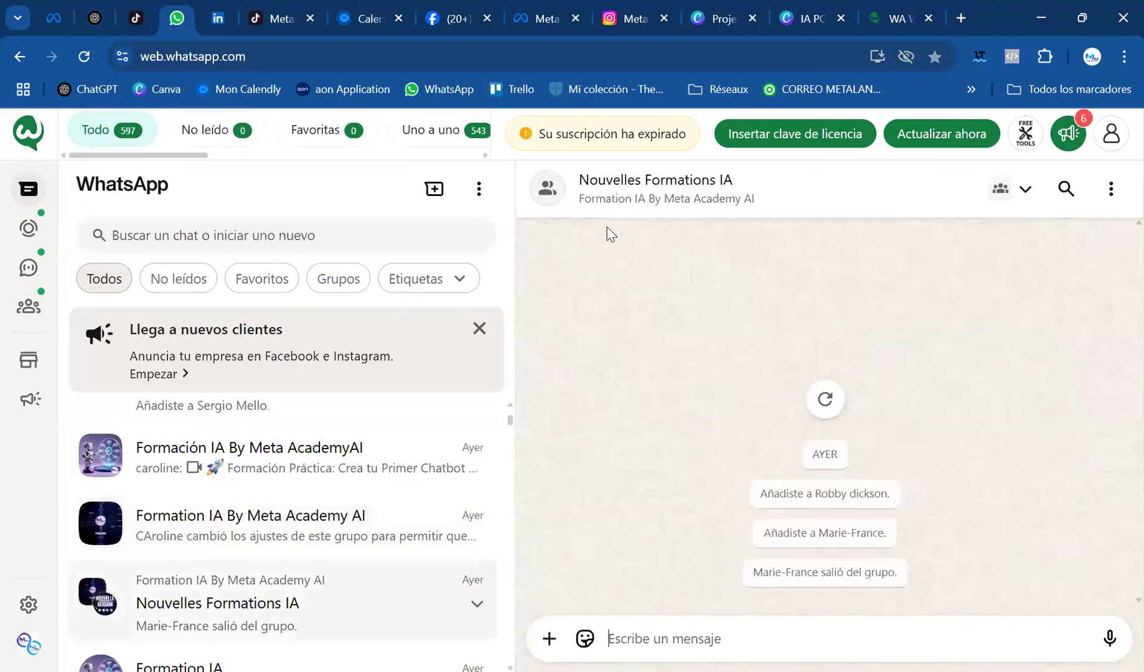
pyautogui.click(669, 197)
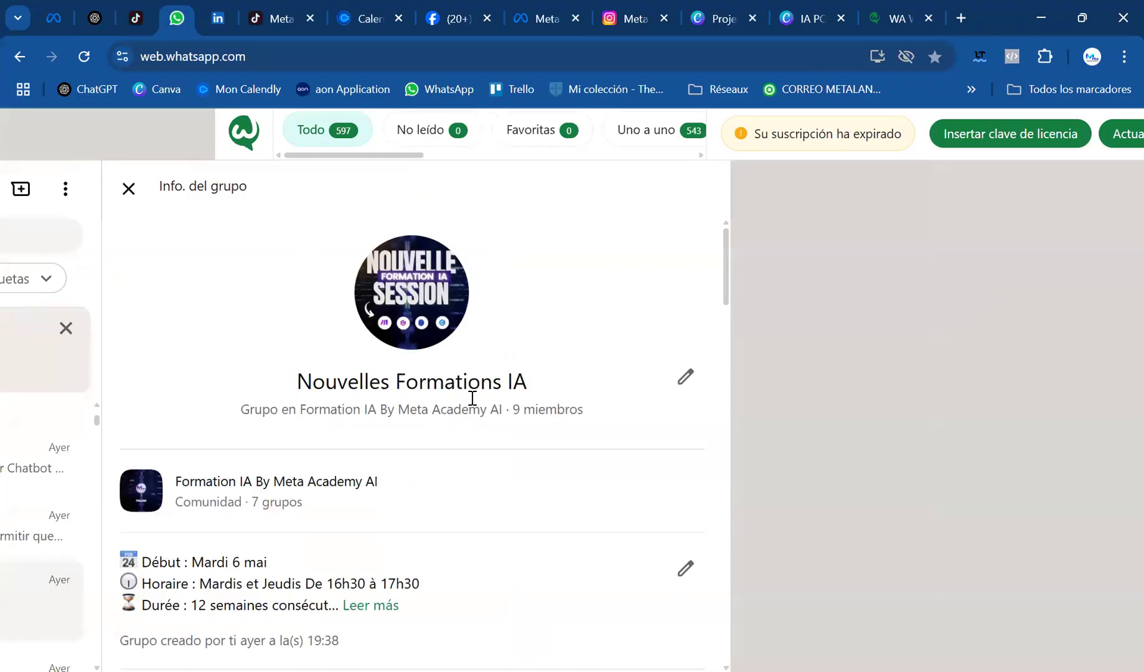
# Expand the group description and copy its text from the start date through the prices to the registration link
pyautogui.scroll(-3, 472, 399)
pyautogui.click(370, 426)
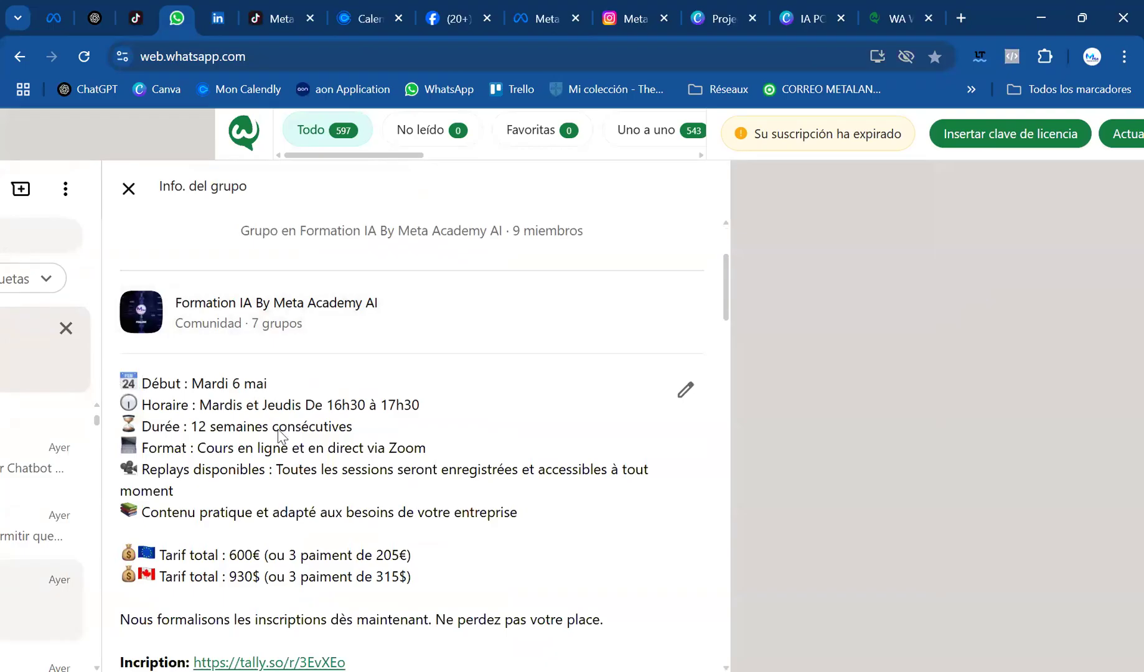
pyautogui.moveTo(527, 514); pyautogui.dragTo(124, 380)
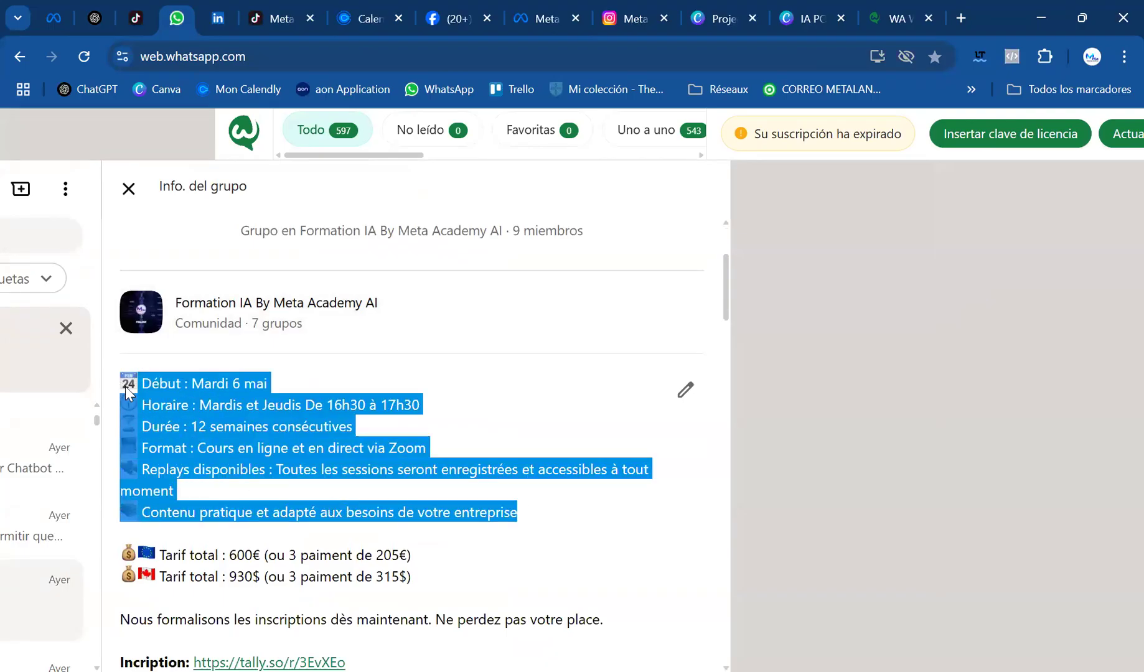
pyautogui.click(442, 582)
pyautogui.scroll(-2, 605, 523)
pyautogui.scroll(-2, 627, 534)
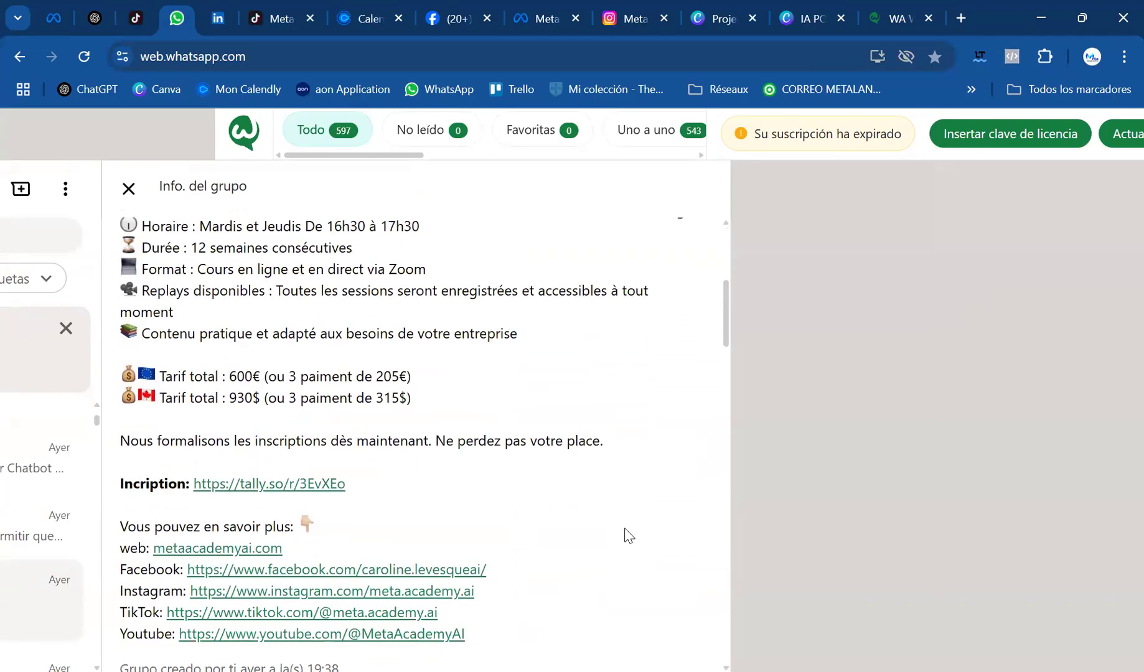
pyautogui.moveTo(628, 443); pyautogui.dragTo(181, 316)
pyautogui.moveTo(361, 490); pyautogui.dragTo(122, 364)
pyautogui.scroll(2, 137, 417)
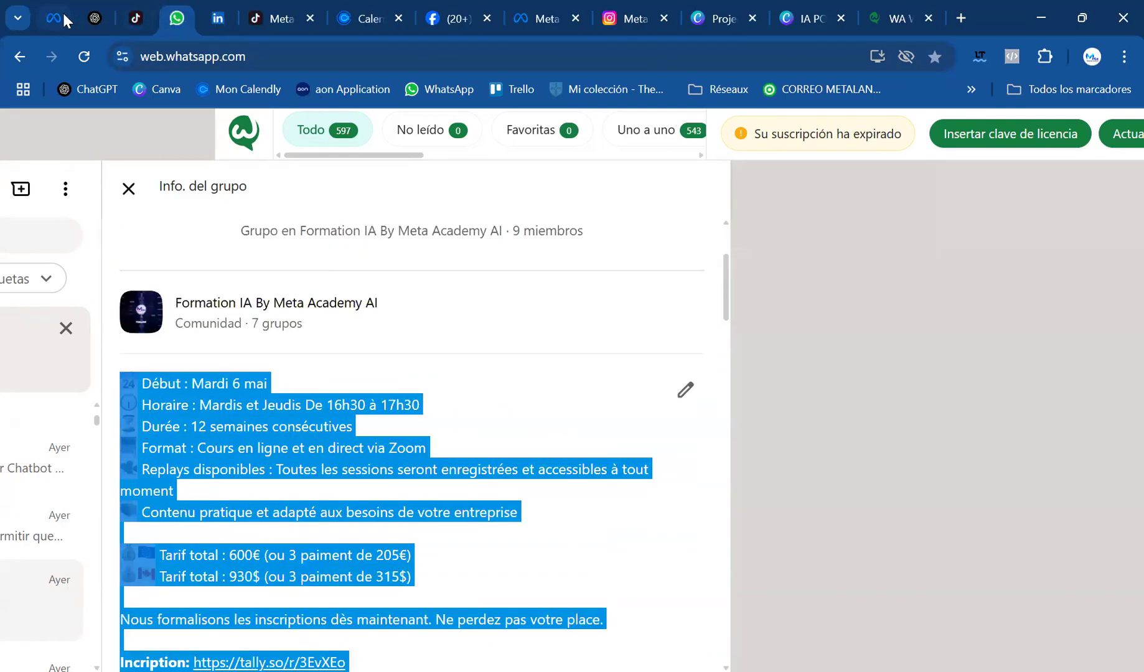
# Return to the ChatGPT conversation and paste the copied training details on a new line below the prompt text
pyautogui.click(95, 19)
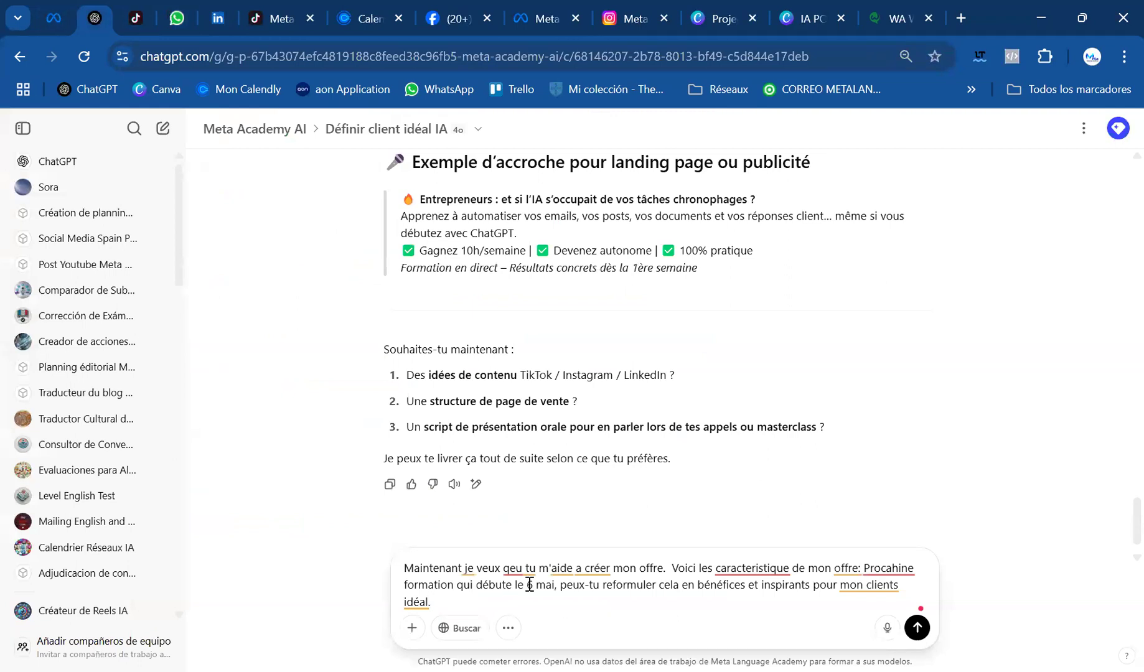
pyautogui.click(490, 603)
pyautogui.hotkey('shift', 'Return')
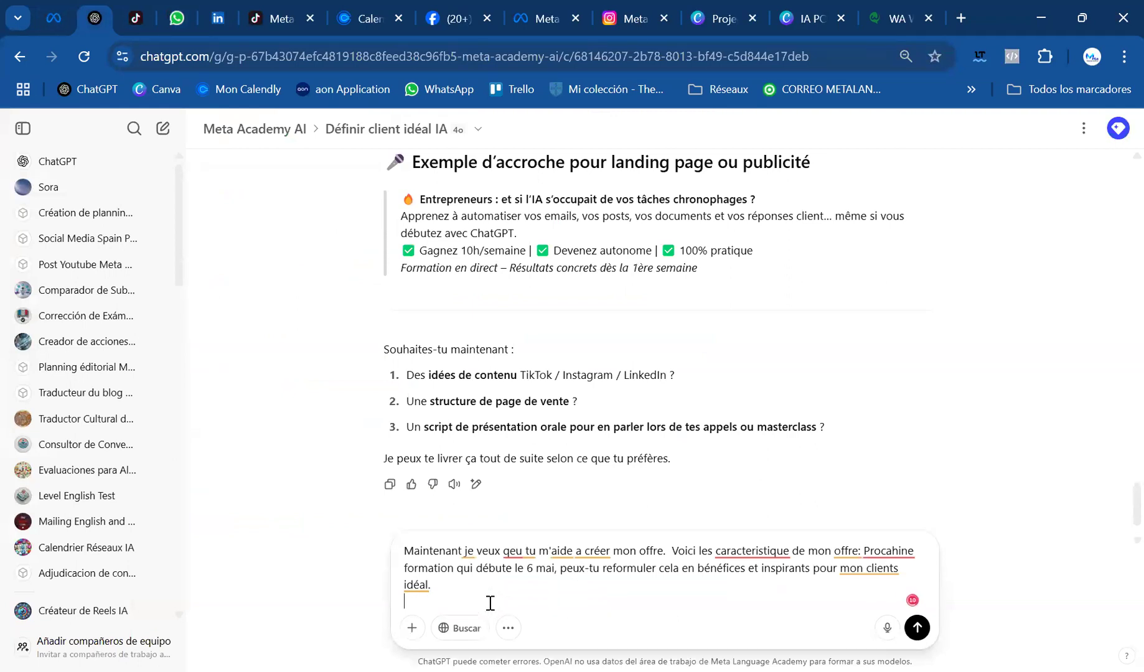
pyautogui.hotkey('ctrl', 'v')
# Add "| 10h30 a 11h30" after the existing hours in the pasted Horaire line
pyautogui.scroll(2, 539, 576)
pyautogui.click(660, 506)
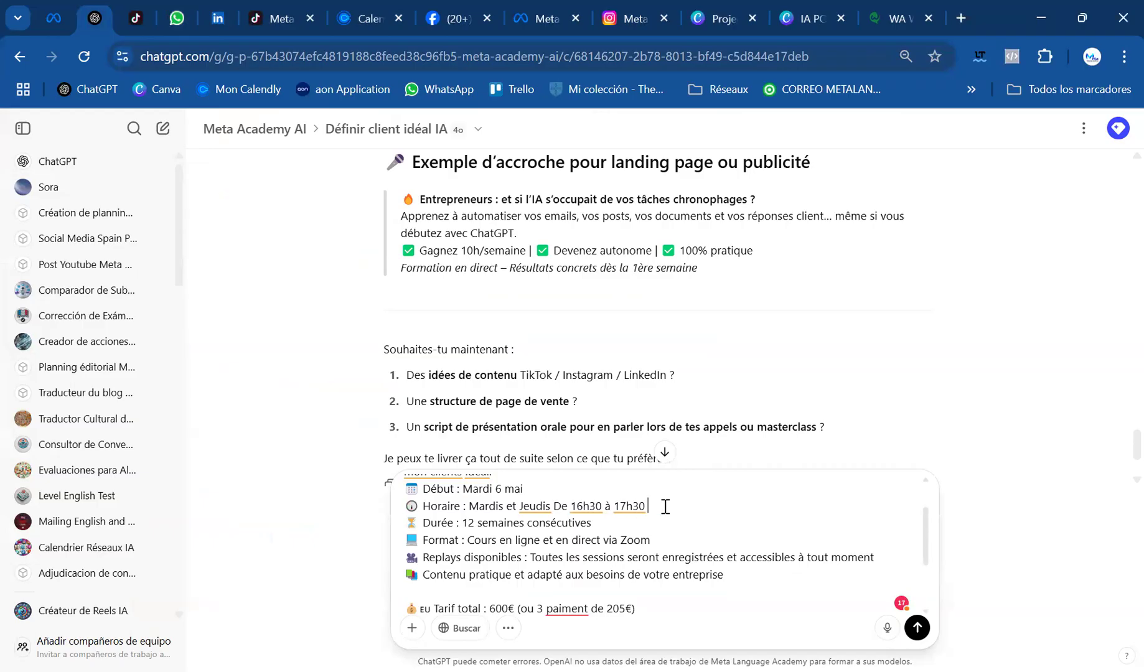
pyautogui.write('| 10h30 a 11h30')
# Label the 16h30 to 17h30 hours "(Europe)" and the 10h30 to 11h30 hours "(Québec)" in the Horaire line
pyautogui.click(647, 505)
pyautogui.write('(Europe)')
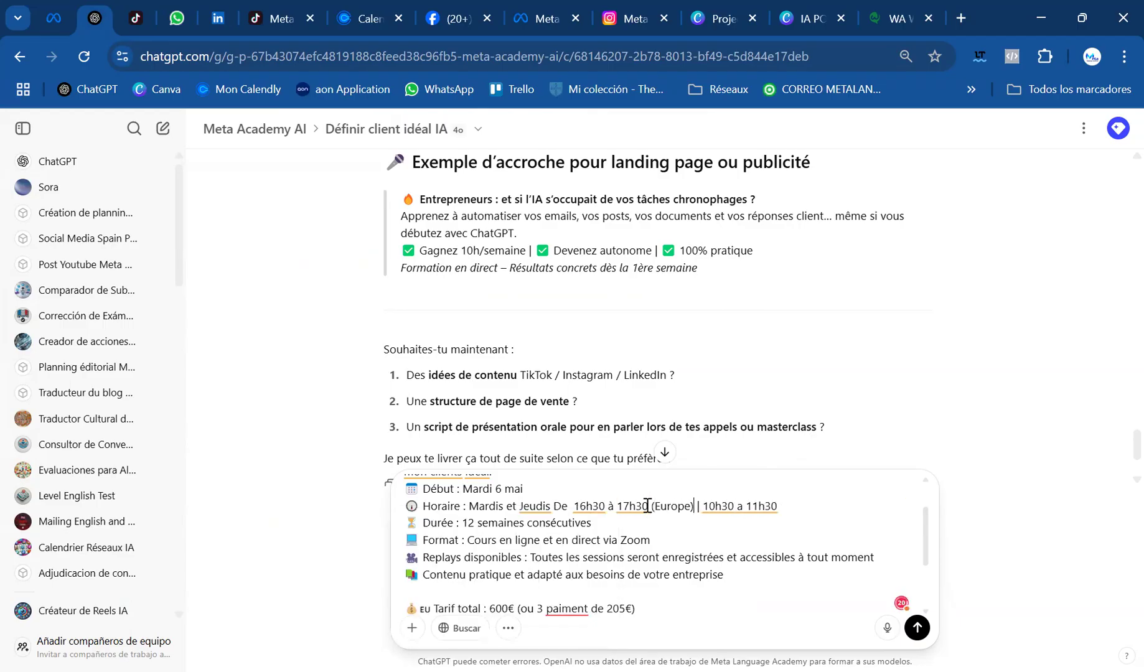
pyautogui.click(805, 508)
pyautogui.write('(Quebec)')
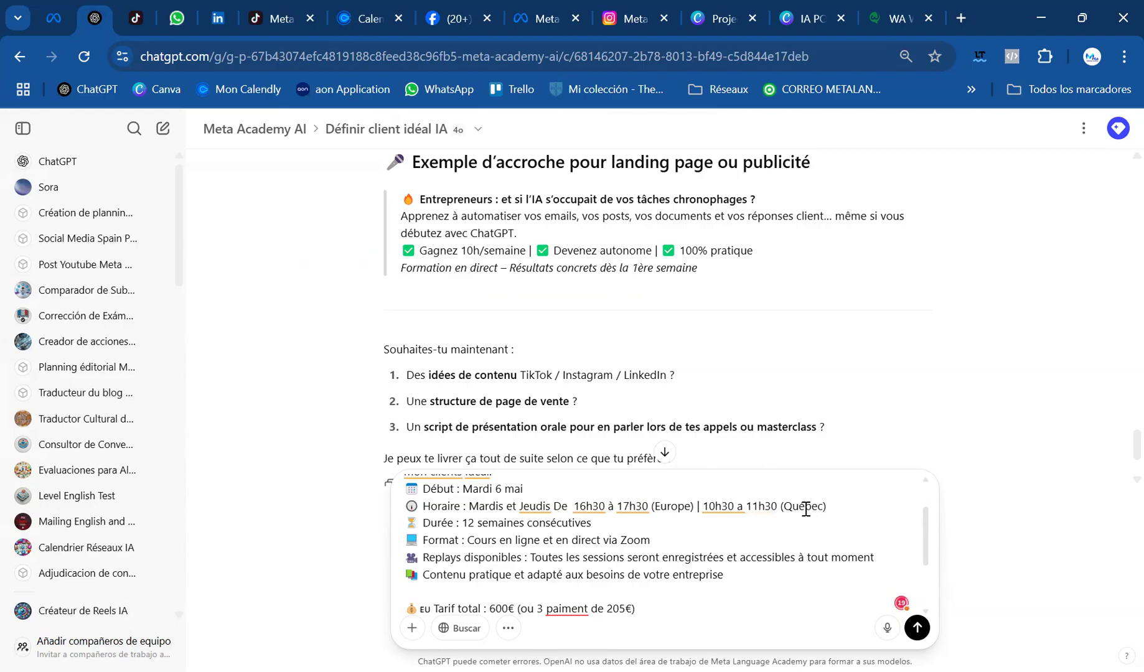
# Send the prompt and read the reworded offer from its headline and benefits to the registration call and proposed follow-ups
pyautogui.click(919, 627)
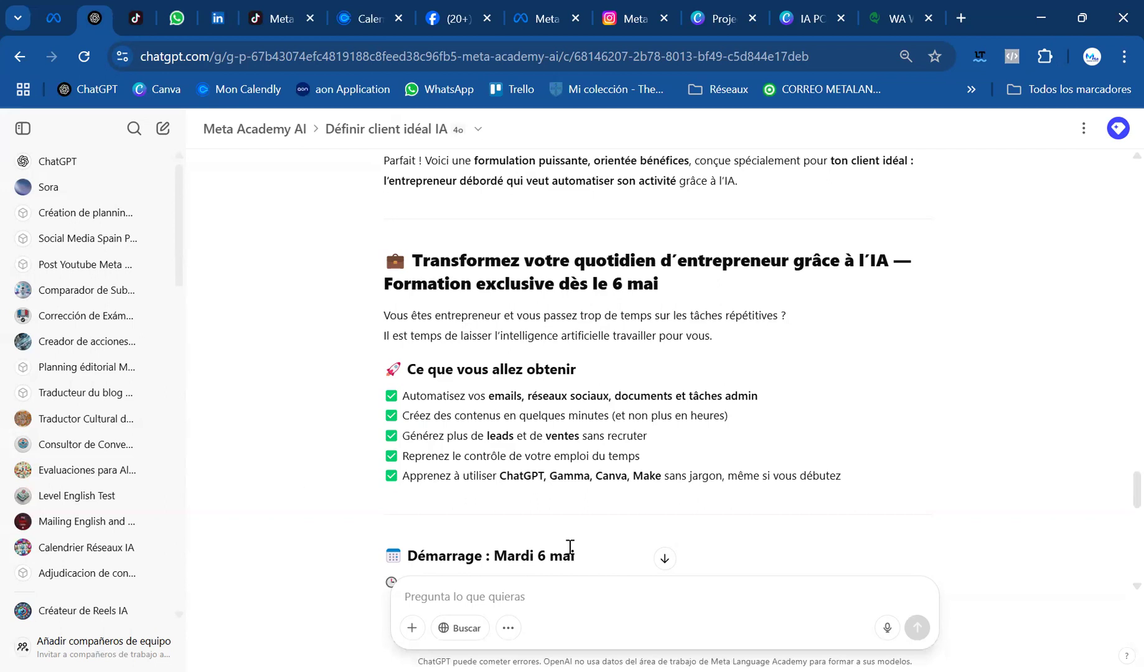
pyautogui.scroll(-2, 748, 536)
pyautogui.scroll(6, 761, 534)
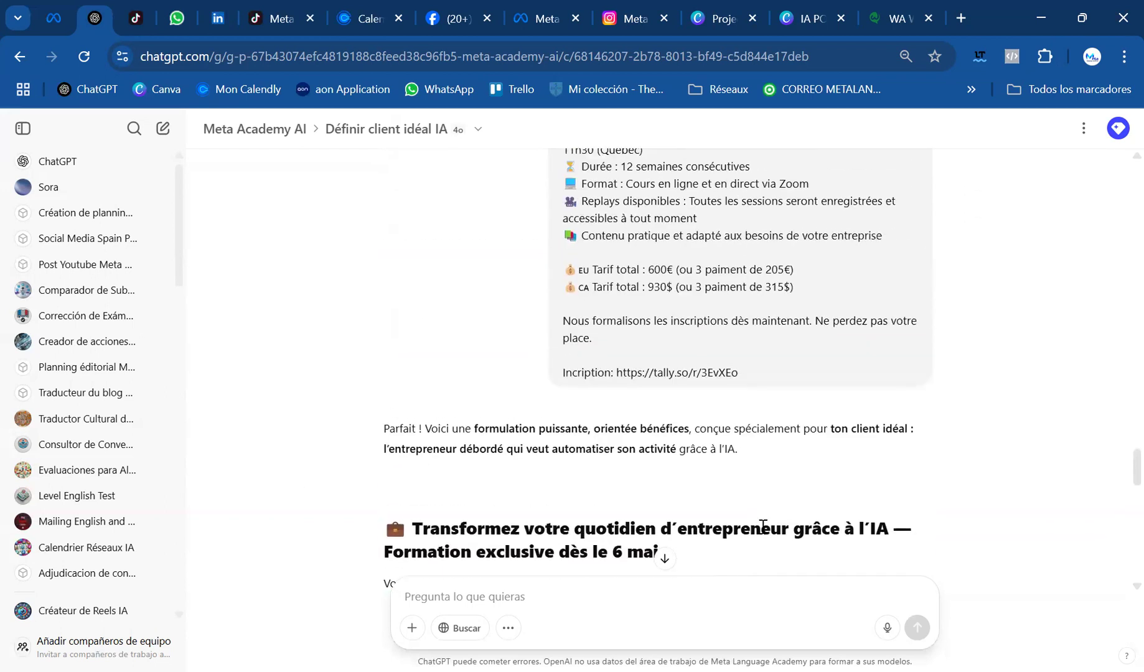
pyautogui.scroll(10, 746, 520)
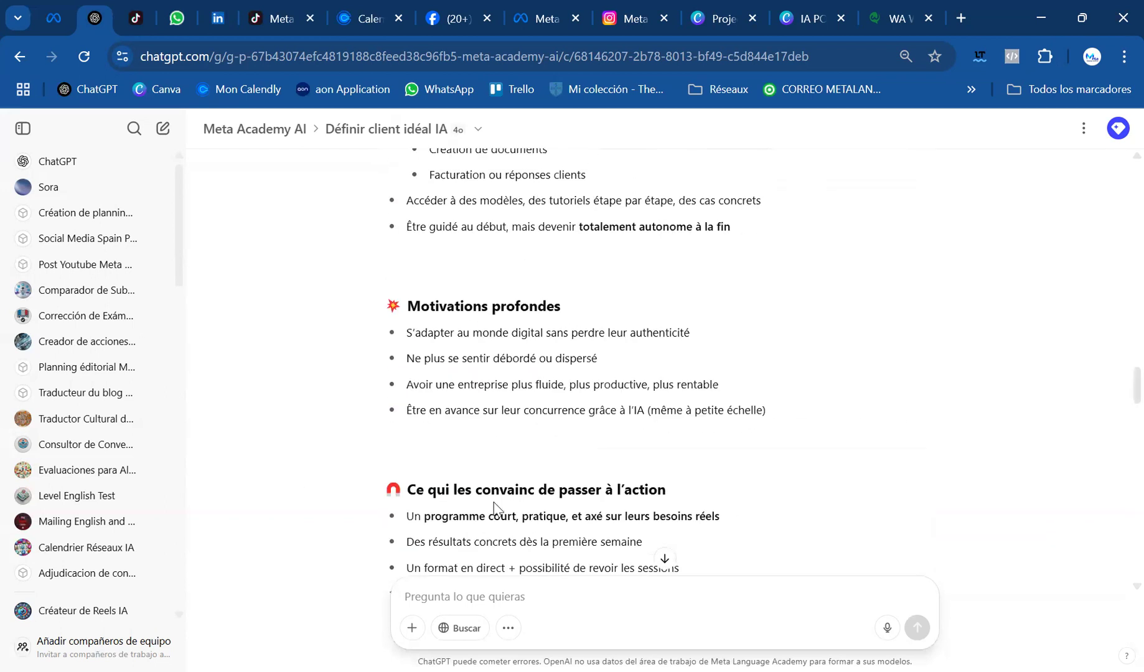
pyautogui.scroll(-15, 626, 299)
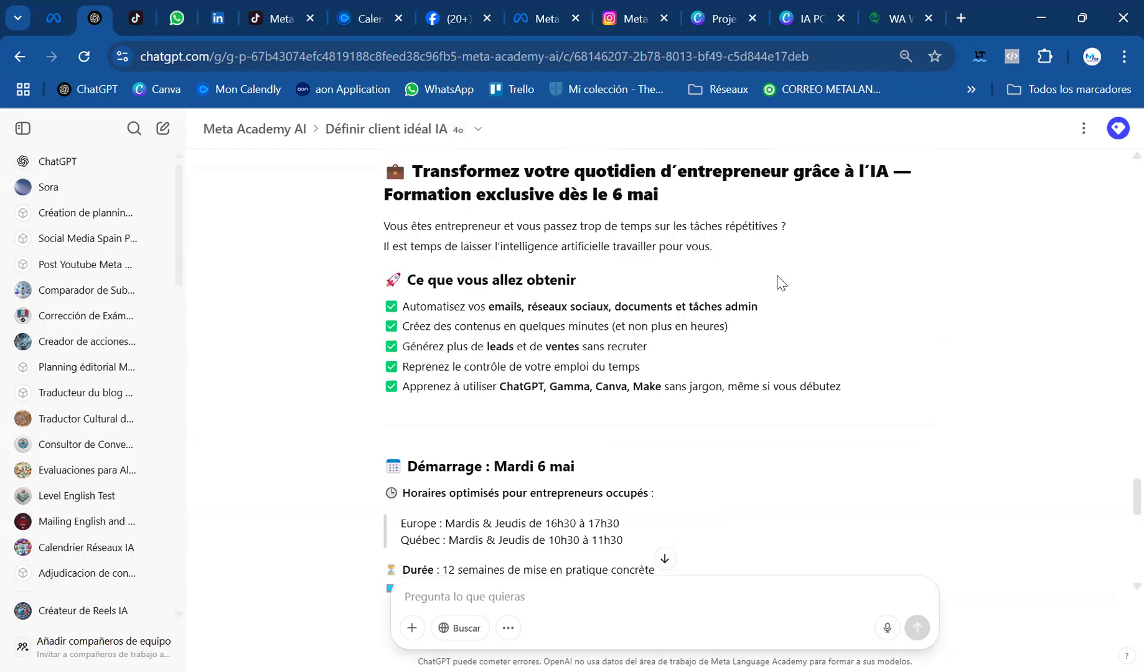
pyautogui.scroll(-1, 781, 284)
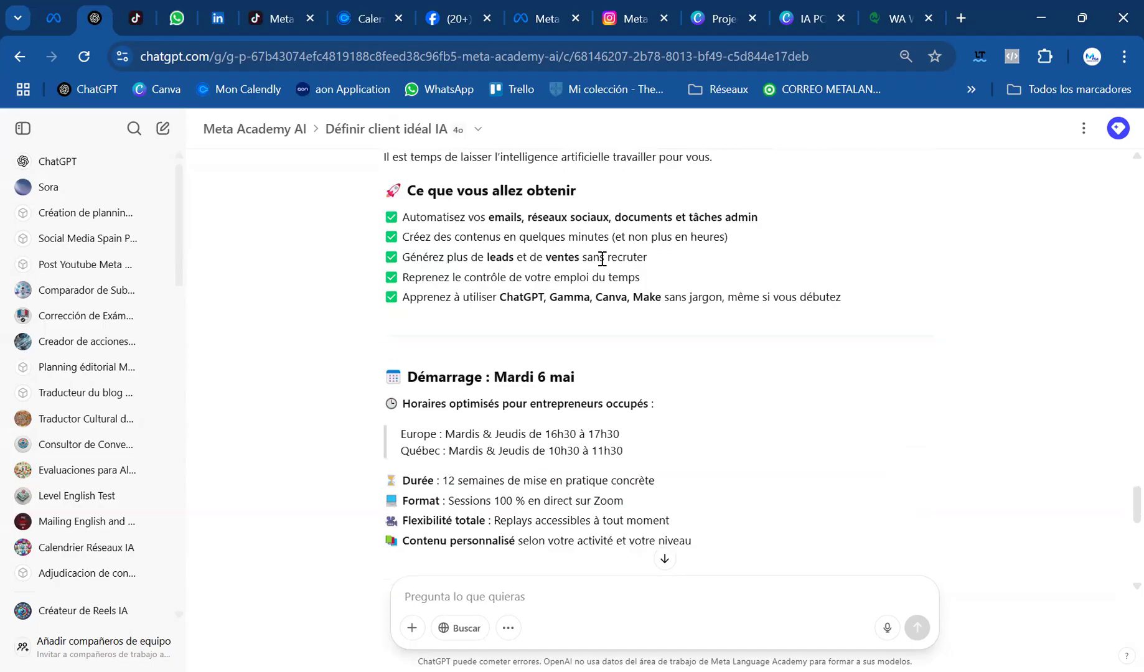
pyautogui.scroll(-1, 505, 302)
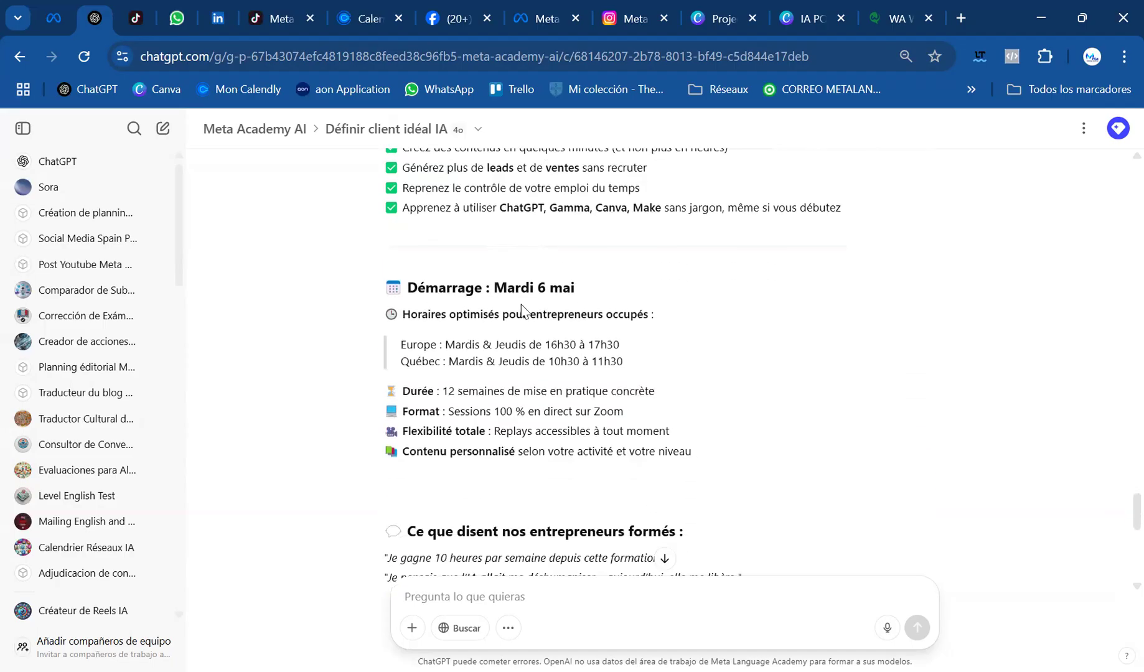
pyautogui.scroll(-2, 535, 412)
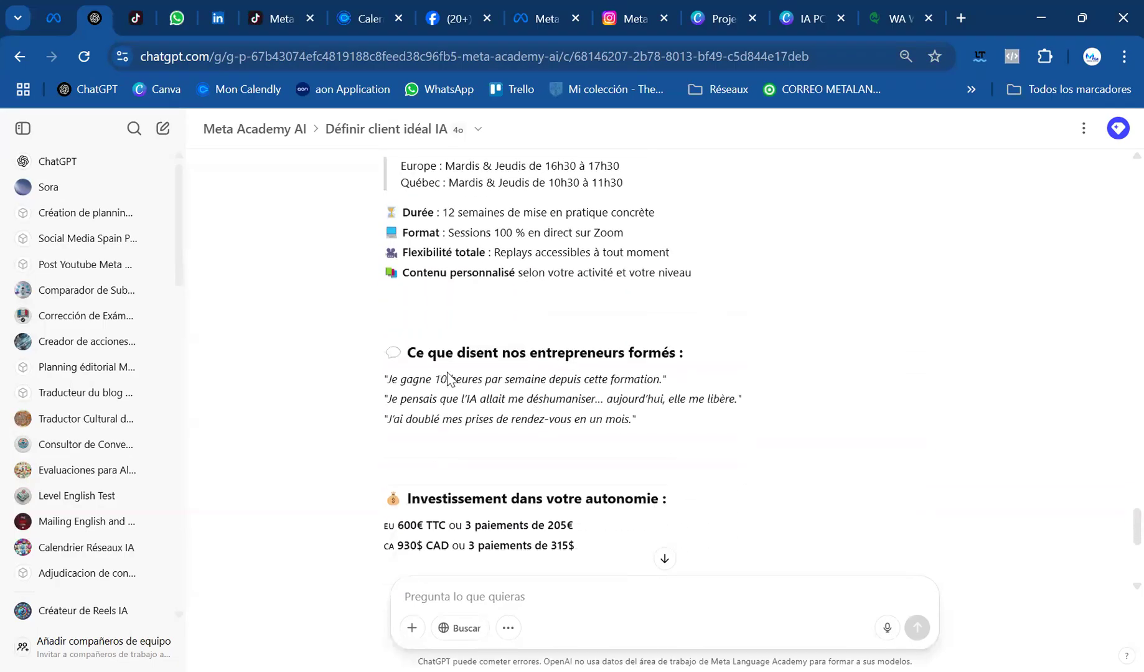
pyautogui.scroll(-2, 740, 375)
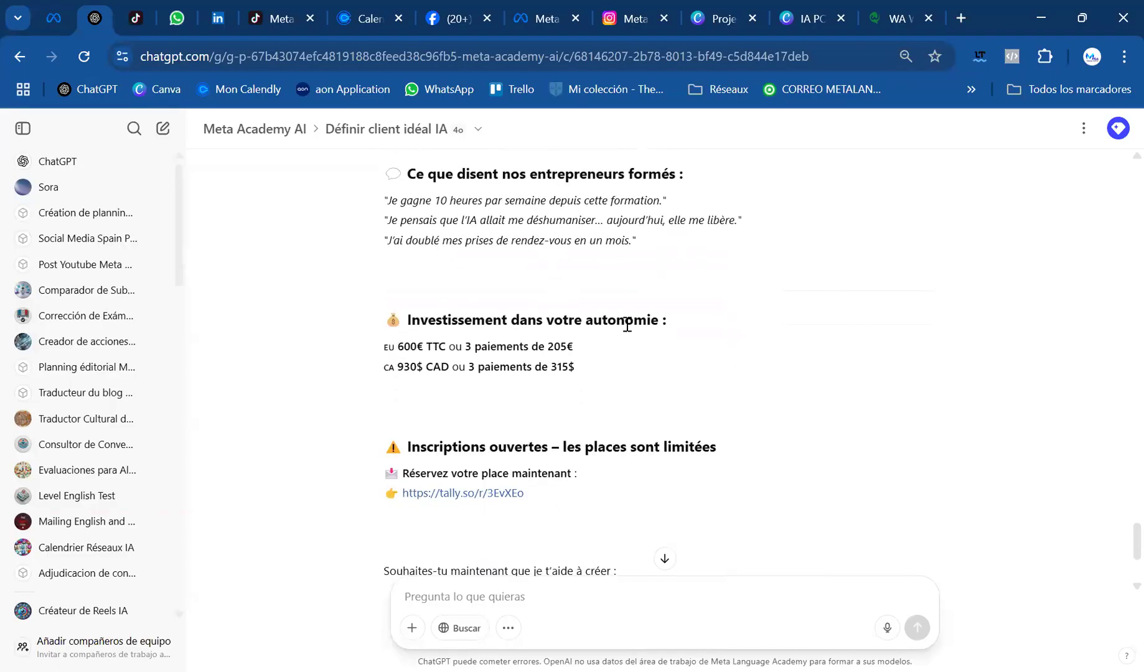
pyautogui.scroll(-1, 344, 443)
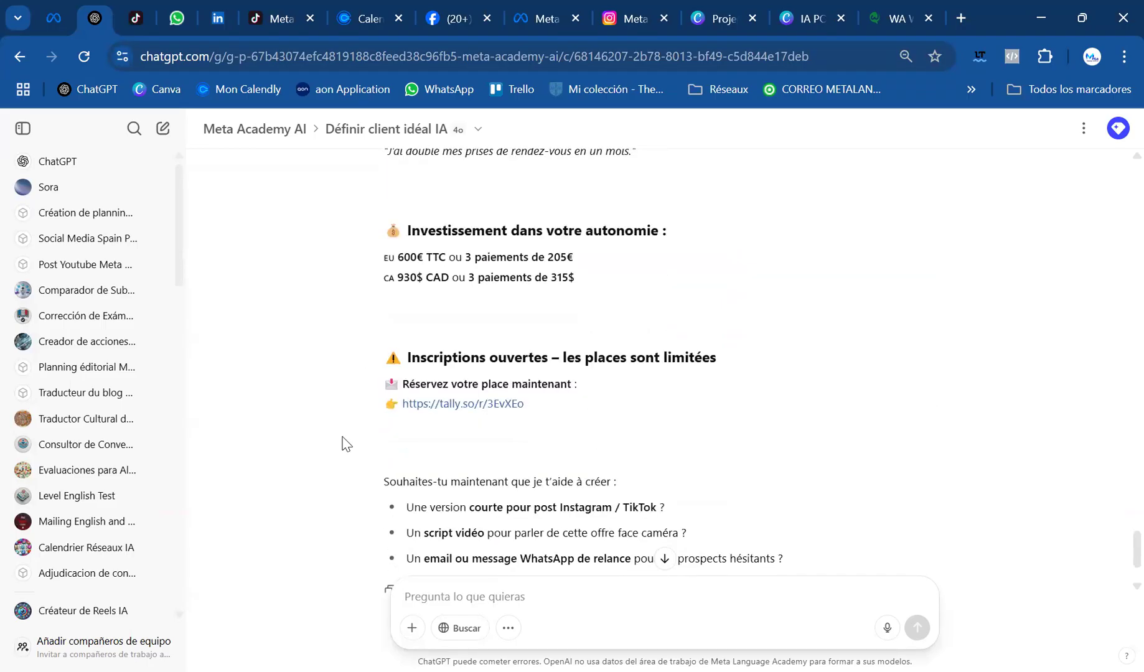
pyautogui.scroll(-1, 445, 327)
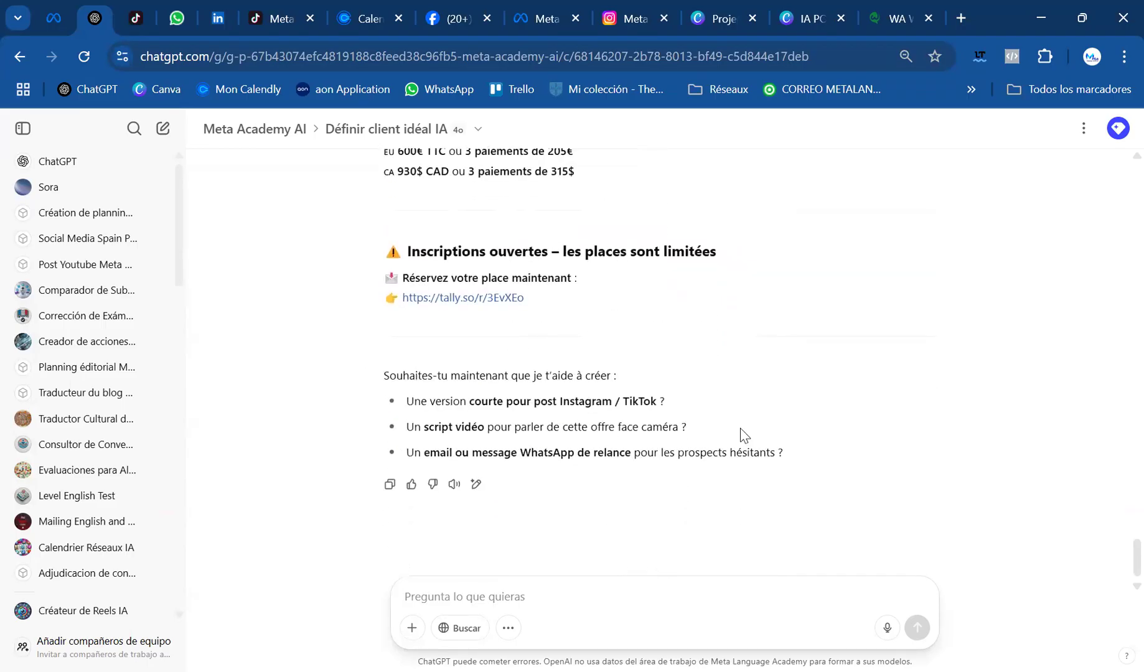
# Review the reworded offer's testimonials, prices and benefits again, and go back to the ideal client's frustrations and key needs
pyautogui.scroll(5, 467, 283)
pyautogui.scroll(2, 466, 286)
pyautogui.scroll(-6, 464, 286)
pyautogui.scroll(5, 622, 368)
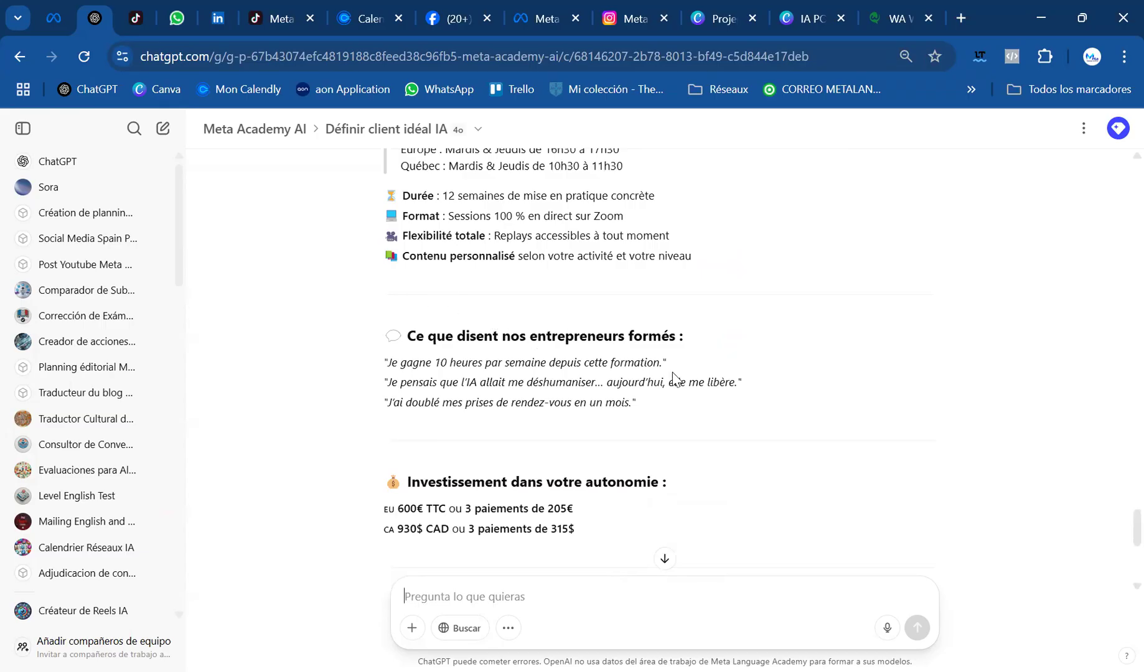
pyautogui.scroll(-4, 674, 373)
pyautogui.scroll(-1, 630, 432)
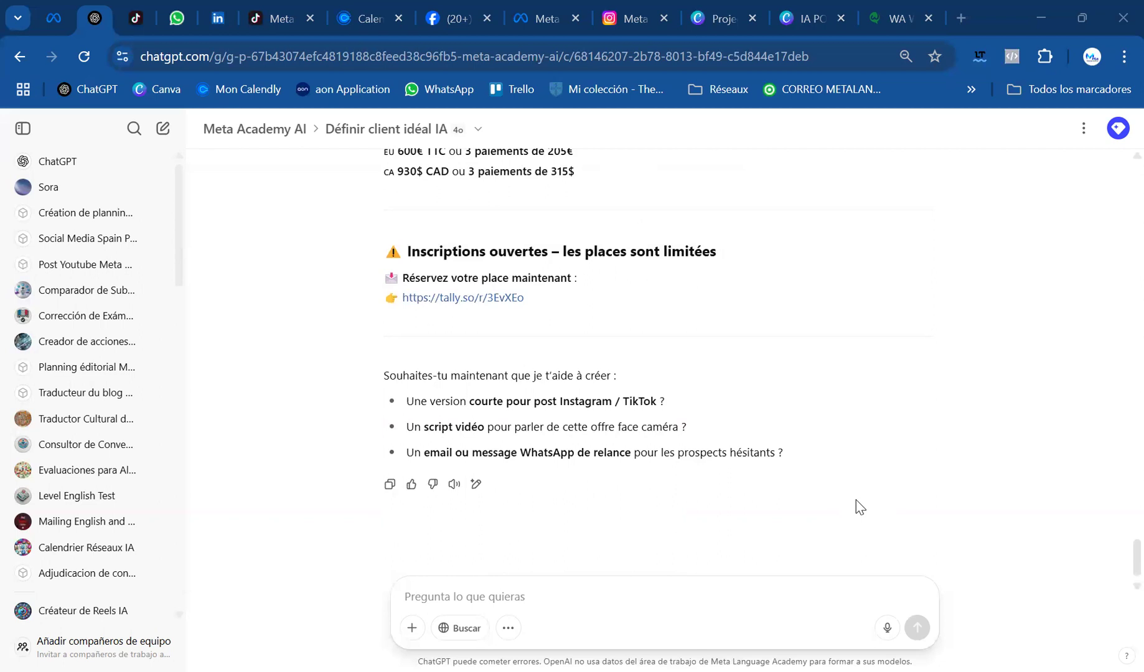
pyautogui.scroll(6, 792, 491)
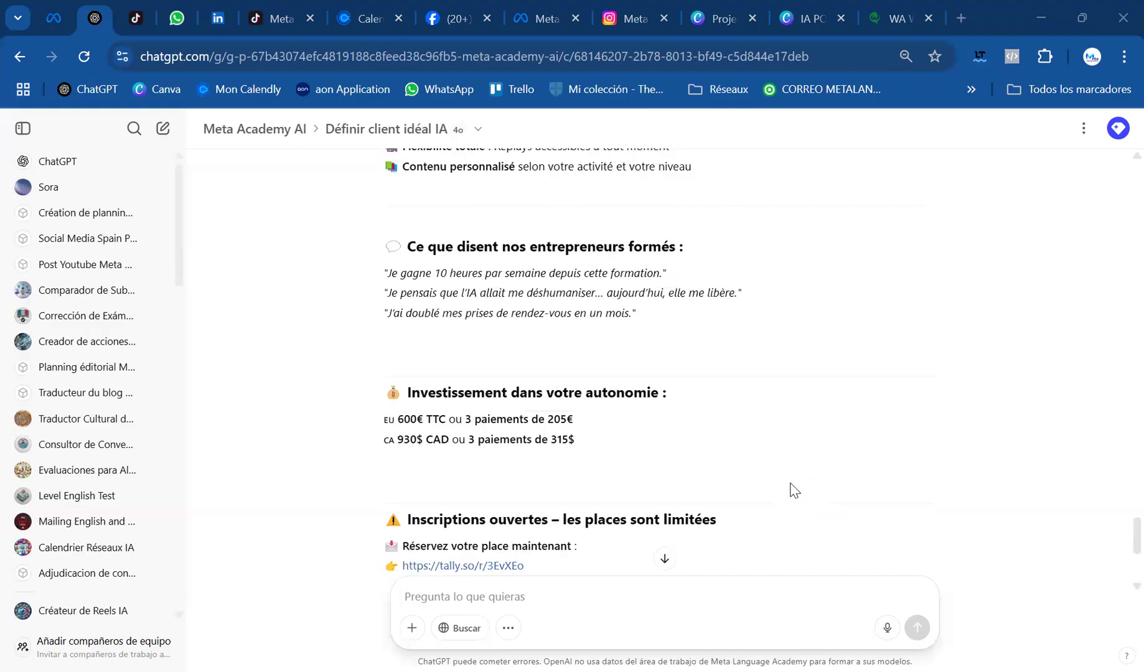
pyautogui.scroll(6, 792, 491)
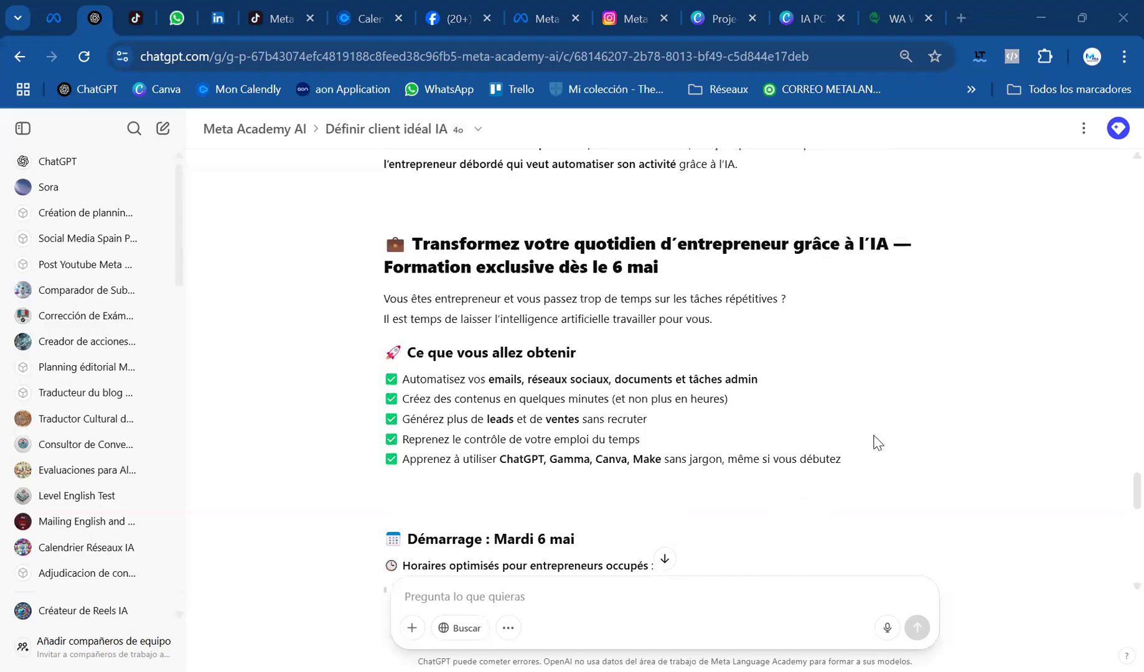
pyautogui.scroll(-2, 879, 438)
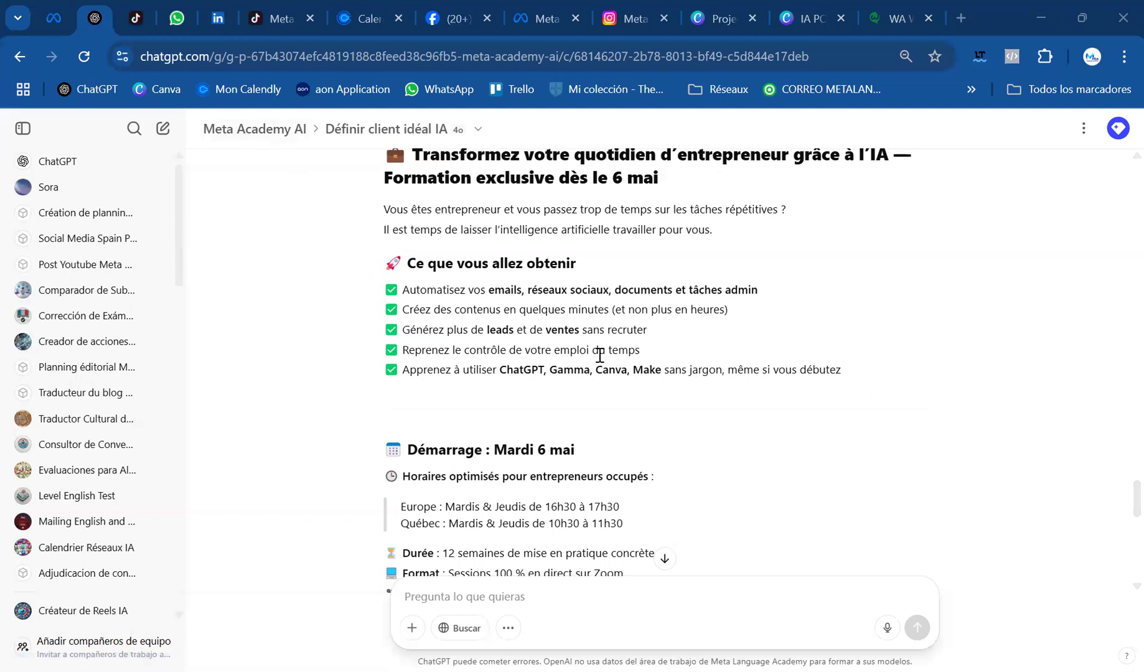
pyautogui.scroll(1, 568, 399)
pyautogui.scroll(20, 568, 399)
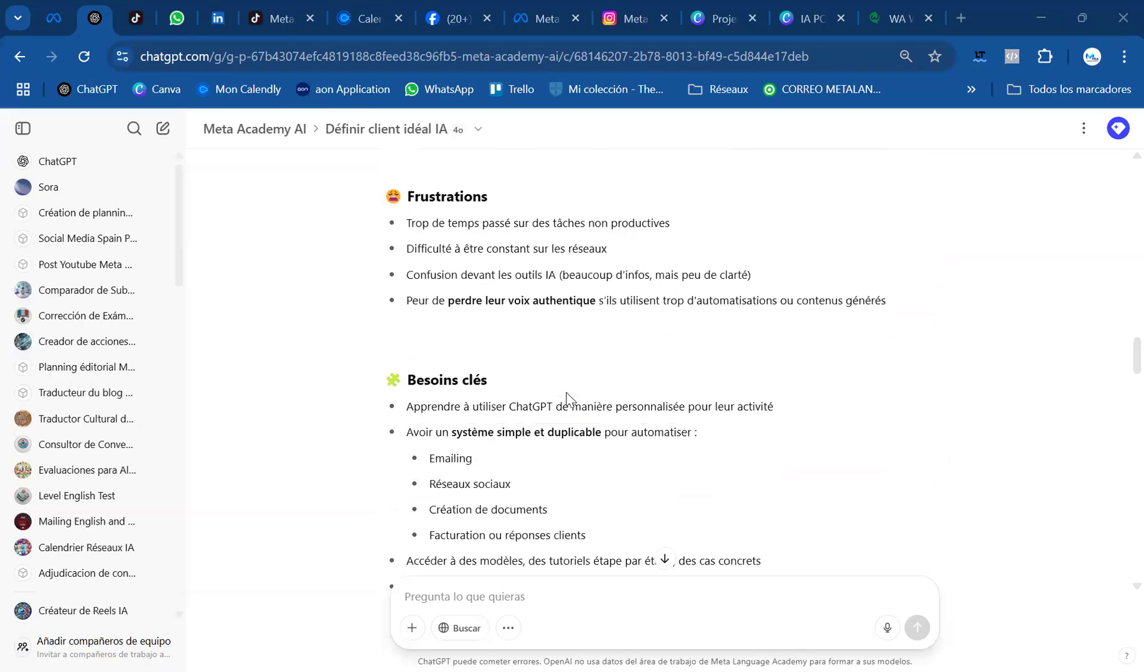
# Go back to the opening coaching prompt, look through the Meta Academy AI project's instructions, and reopen the "Définir client idéal IA" chat
pyautogui.scroll(20, 568, 399)
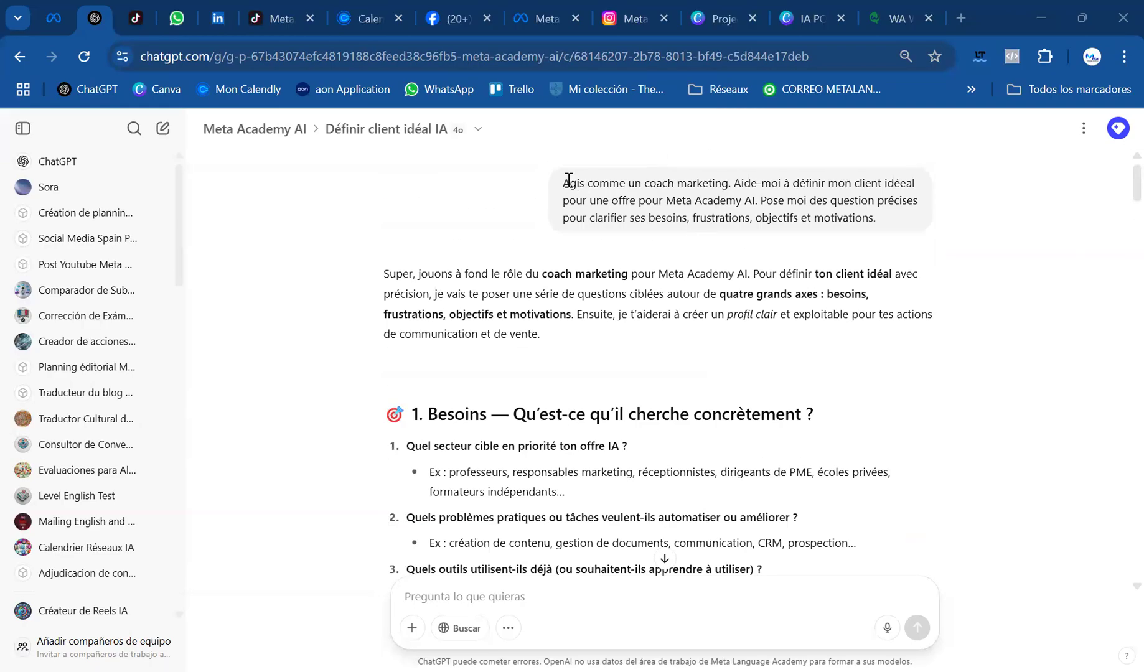
pyautogui.click(896, 213)
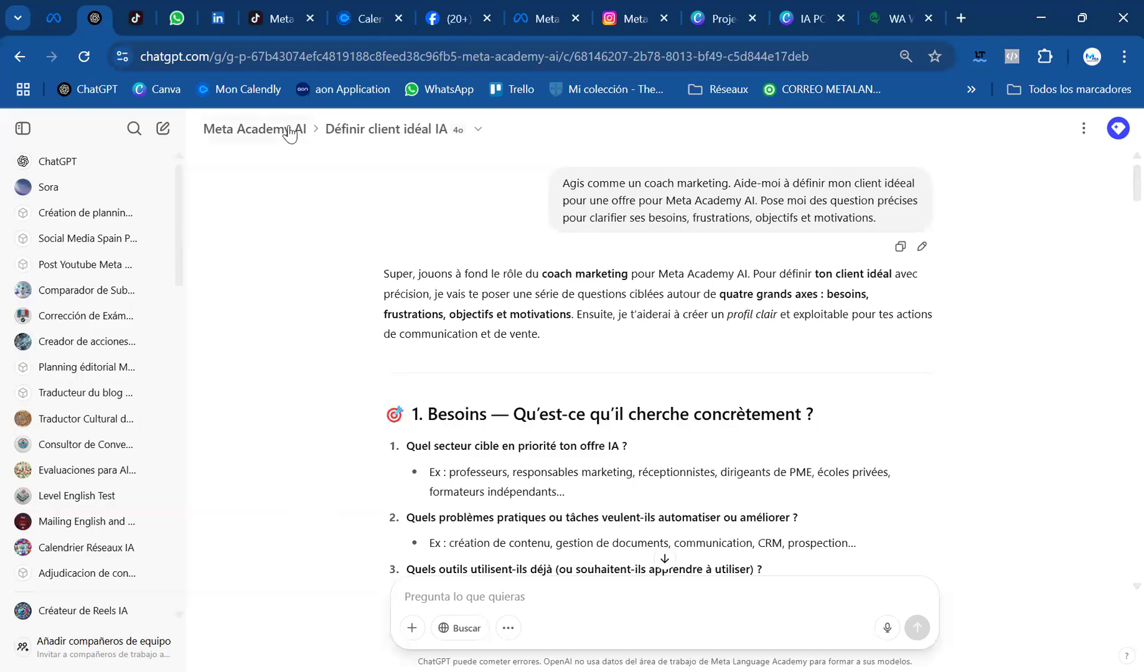
pyautogui.click(282, 147)
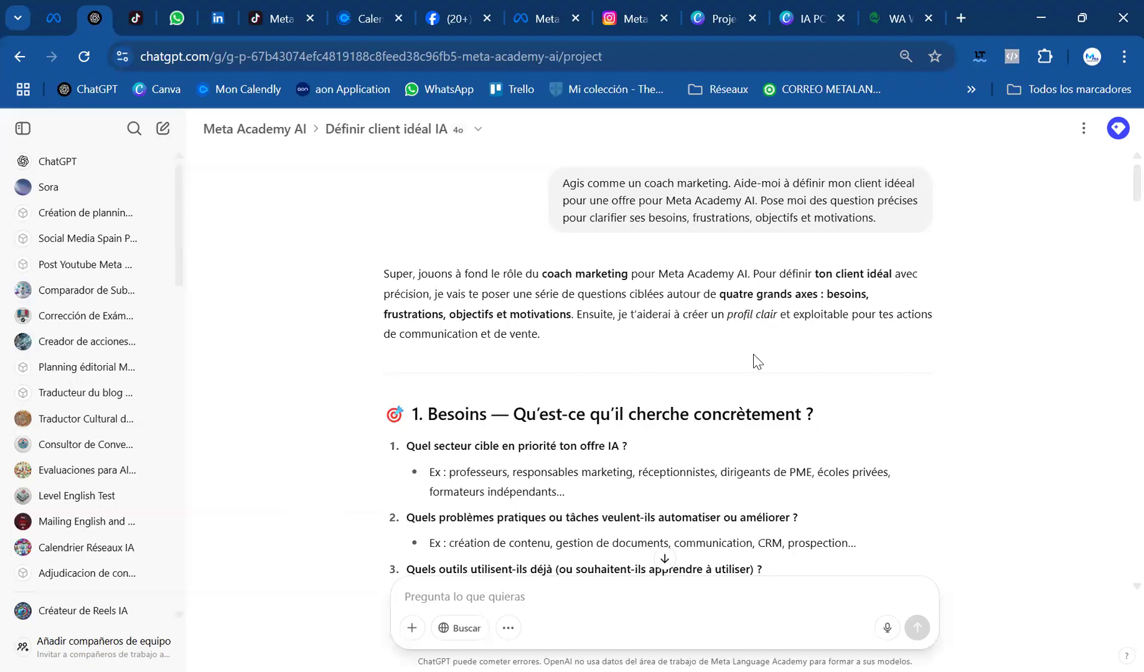
pyautogui.click(800, 381)
pyautogui.scroll(-15, 584, 403)
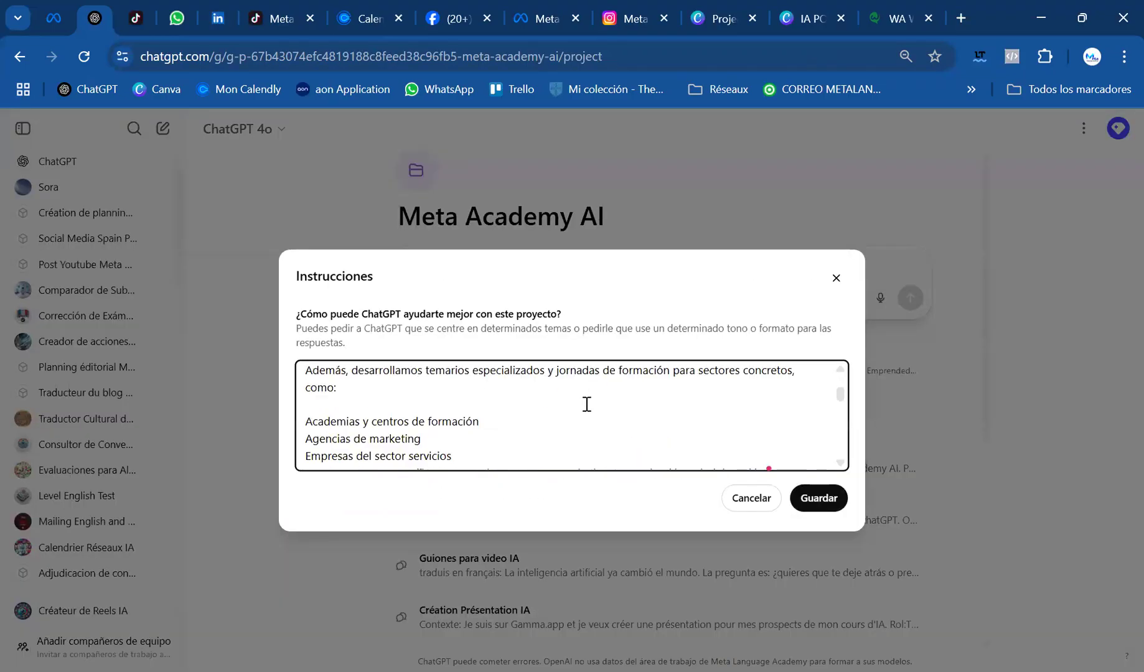
pyautogui.scroll(15, 586, 404)
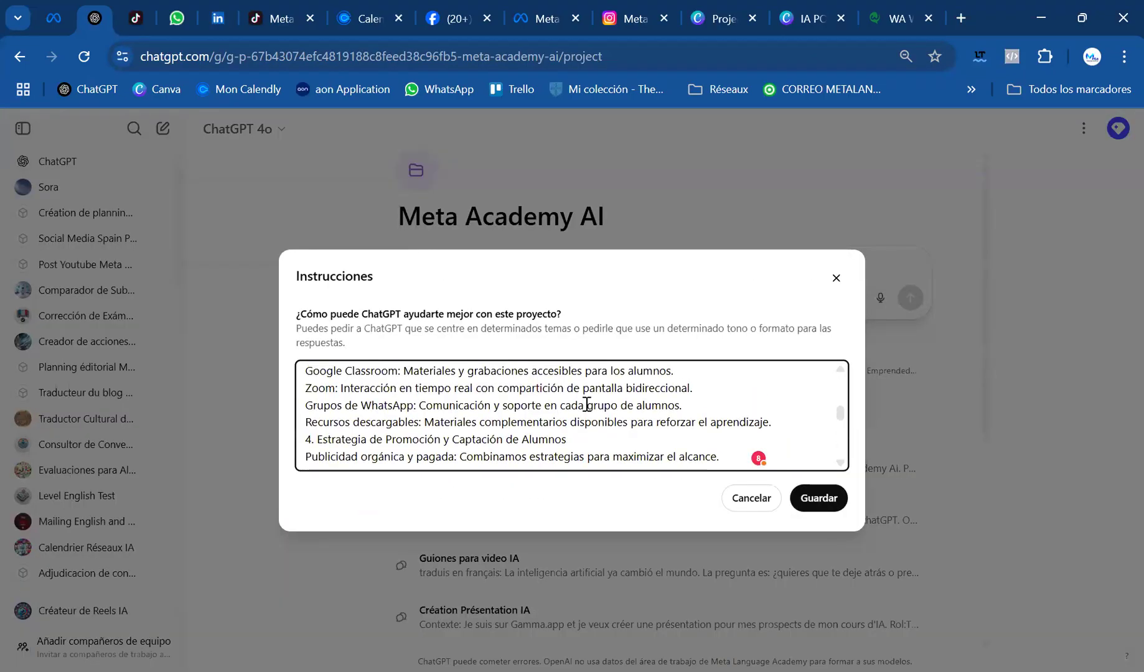
pyautogui.click(836, 278)
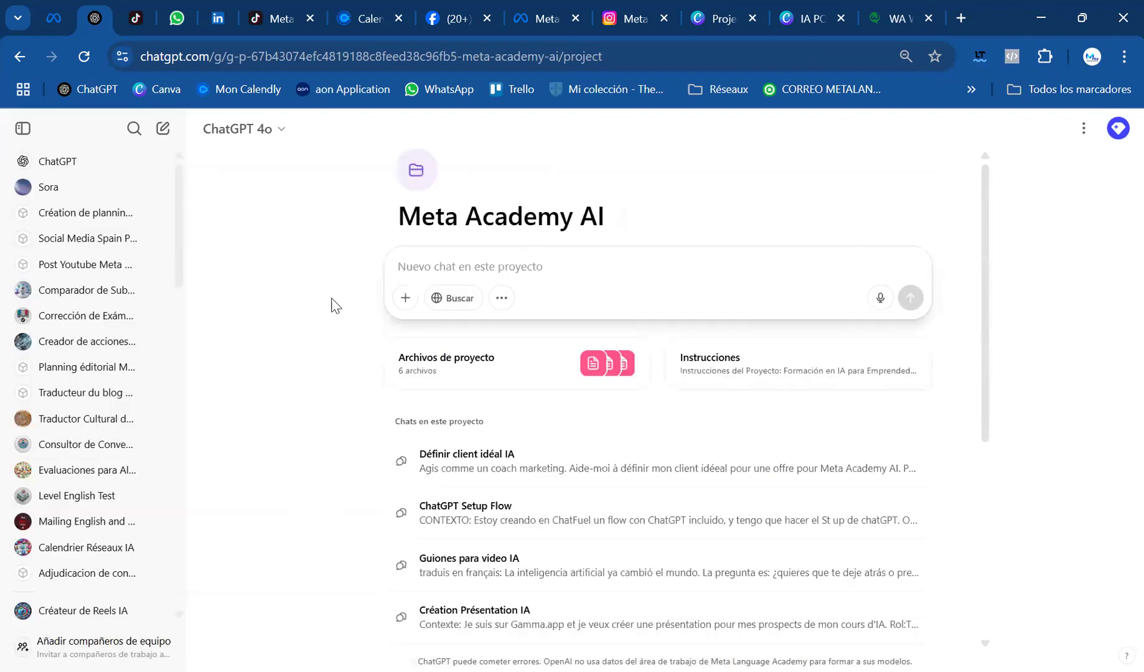
pyautogui.click(544, 468)
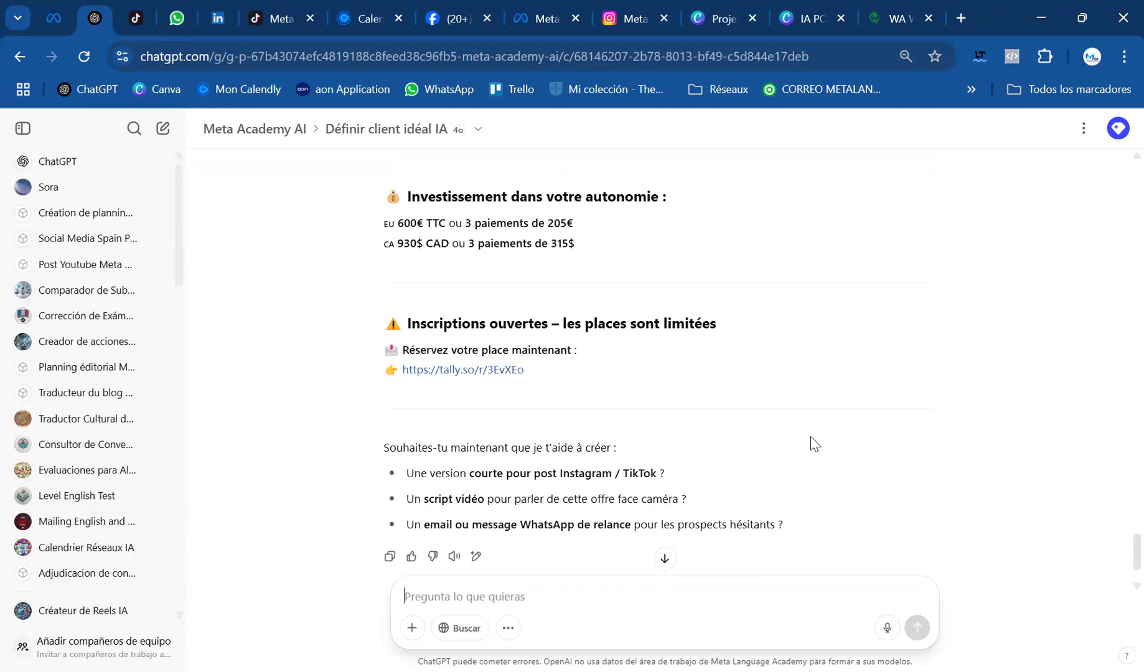
# Review the reworded offer from its prices and testimonials up to its headline and benefits, and go back to the twelve client answers
pyautogui.scroll(3, 811, 437)
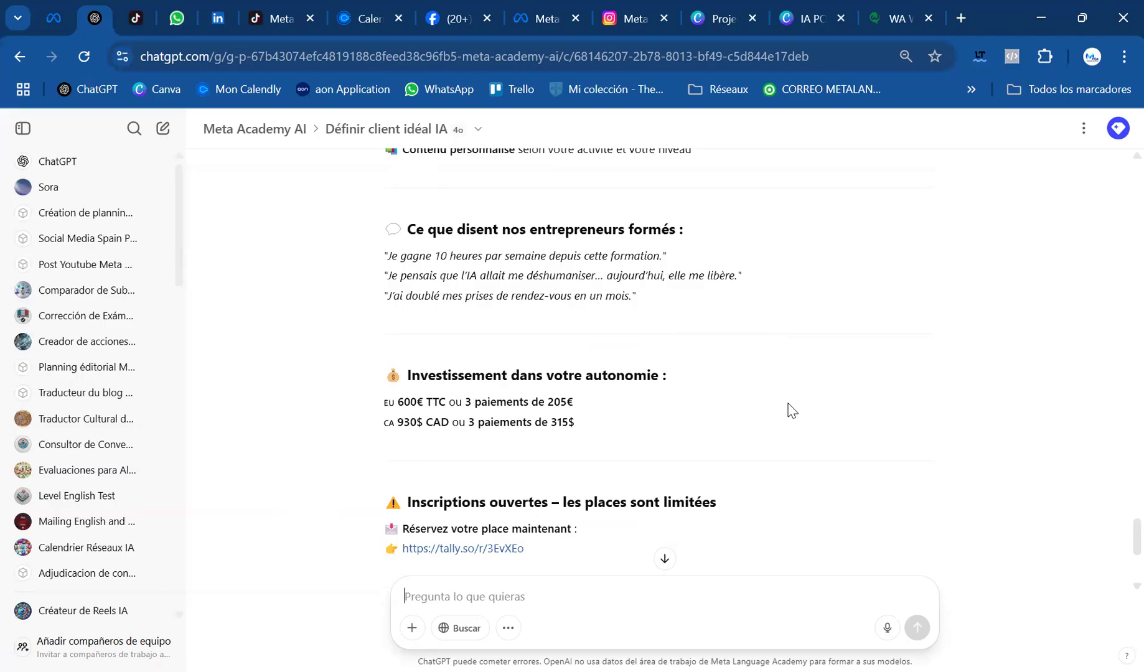
pyautogui.scroll(10, 789, 411)
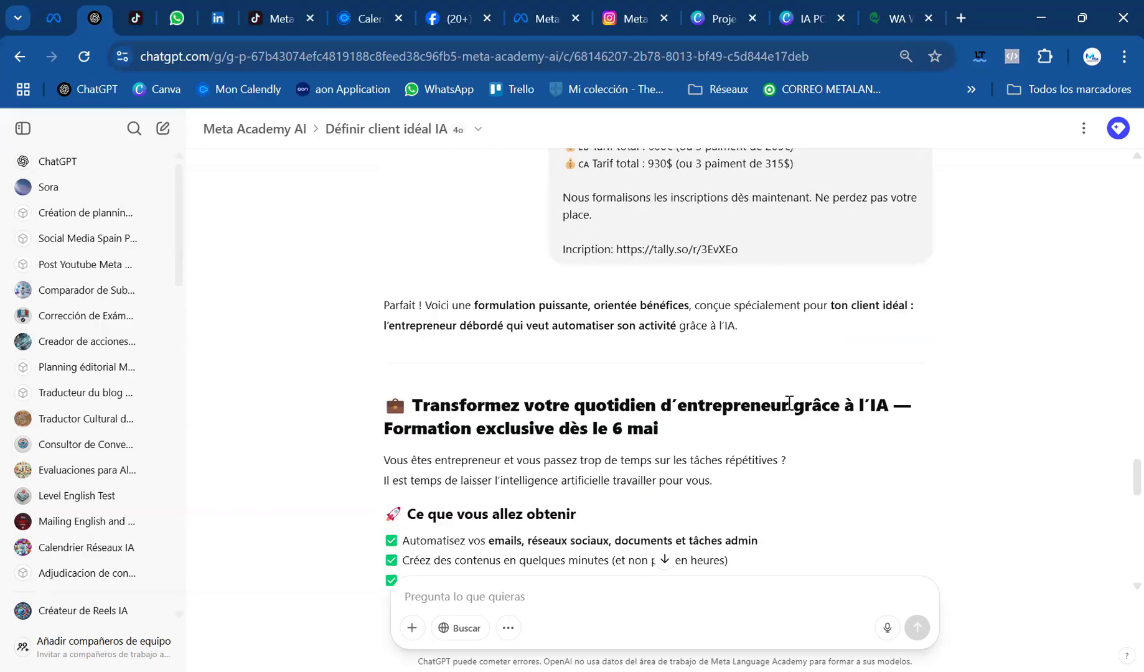
pyautogui.scroll(-2, 789, 403)
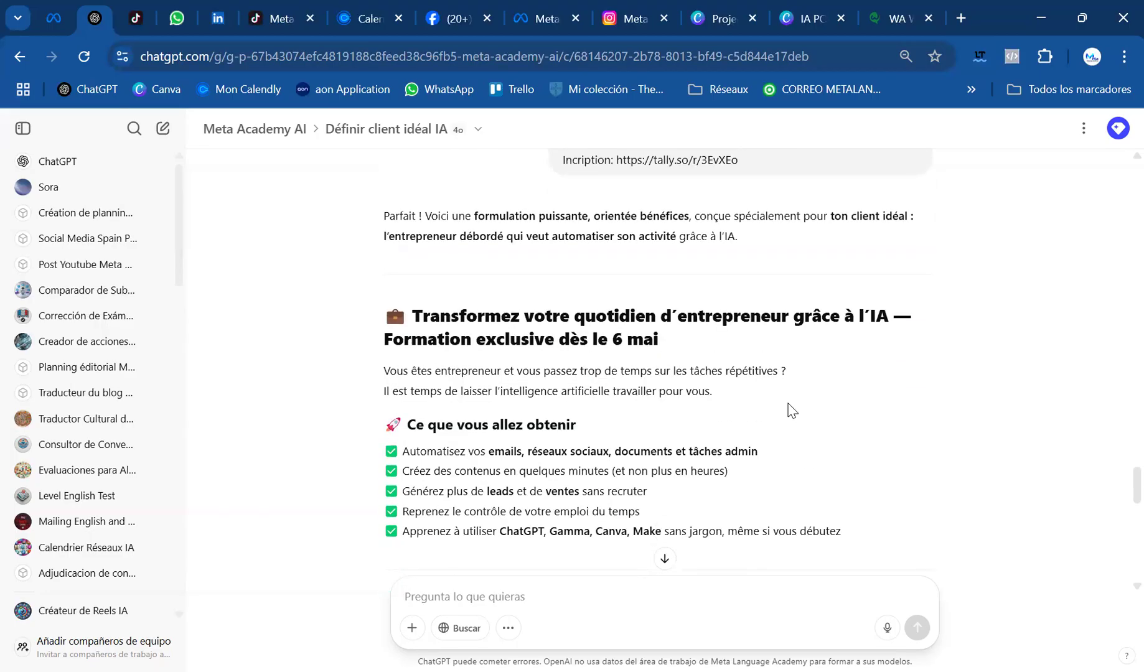
pyautogui.scroll(20, 789, 411)
pyautogui.scroll(8, 789, 410)
pyautogui.scroll(-6, 789, 410)
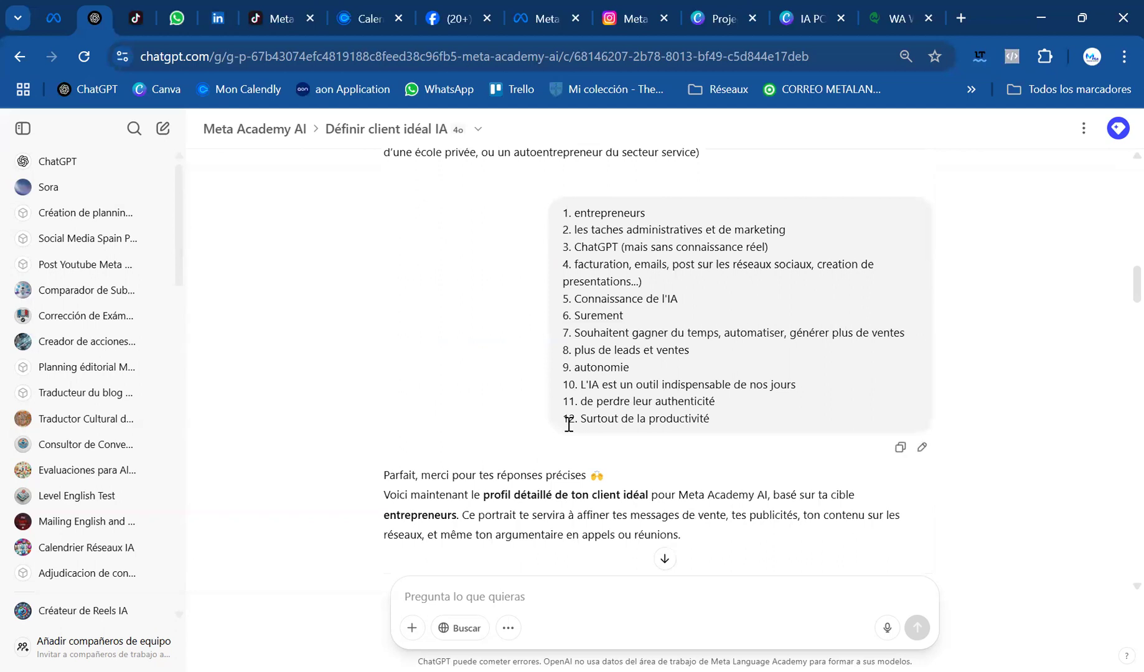
# Compare the coach's twelve questions on needs, frustrations, objectives and motivations with the answers given for entrepreneurs
pyautogui.scroll(4, 579, 346)
pyautogui.scroll(5, 578, 346)
pyautogui.scroll(-5, 639, 371)
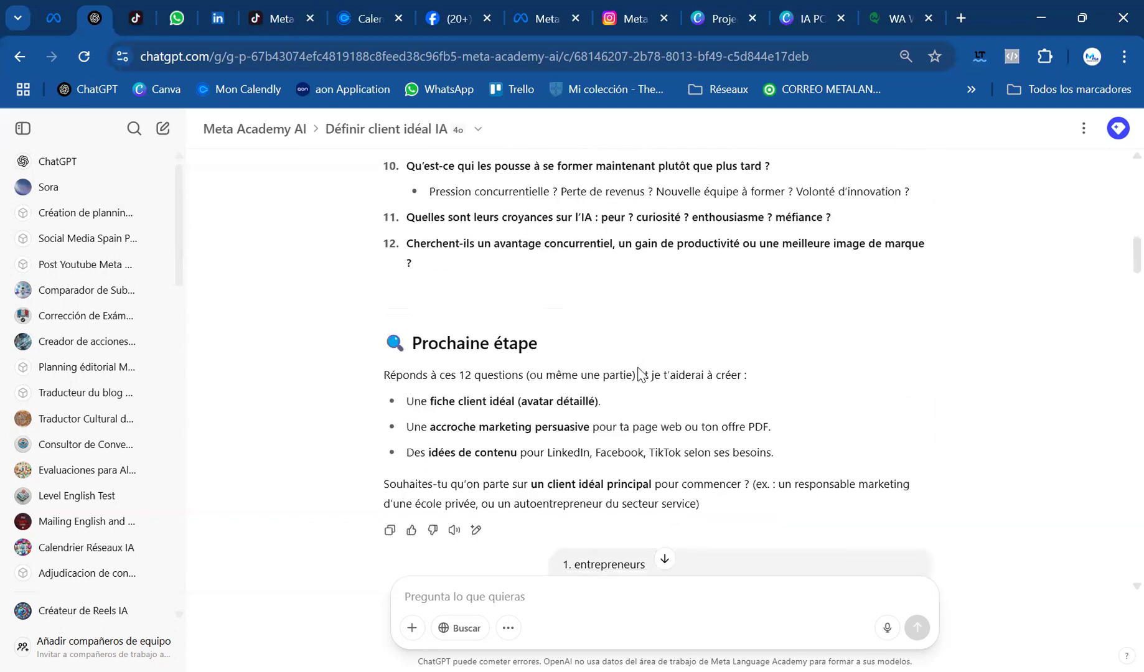
pyautogui.scroll(-4, 640, 372)
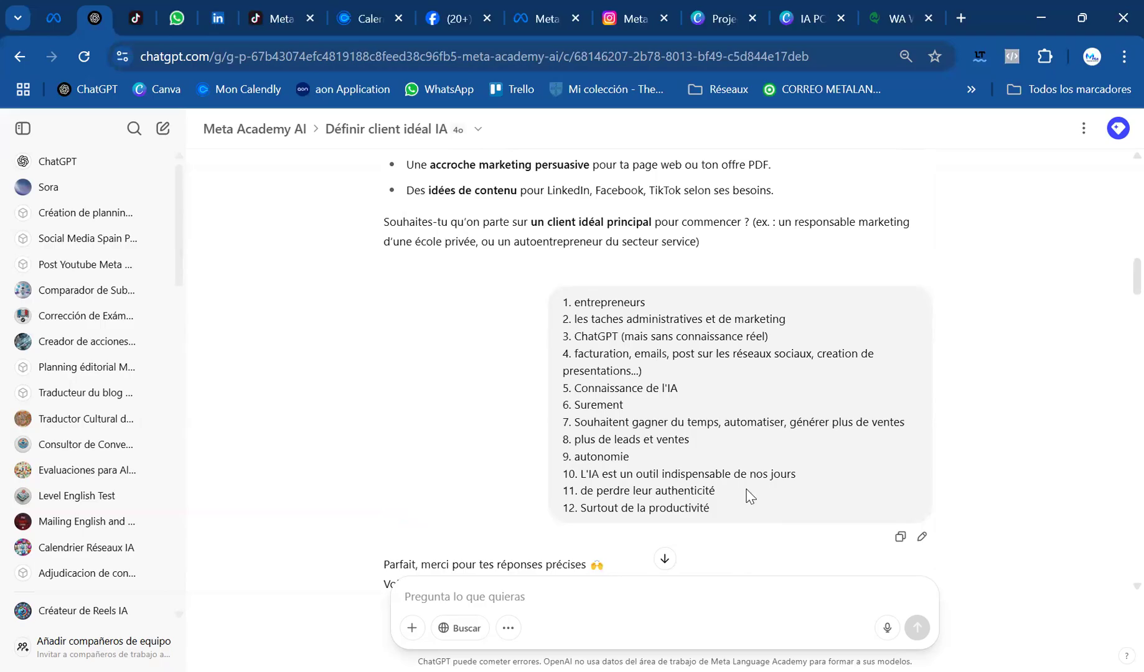
pyautogui.scroll(4, 744, 489)
pyautogui.scroll(15, 740, 478)
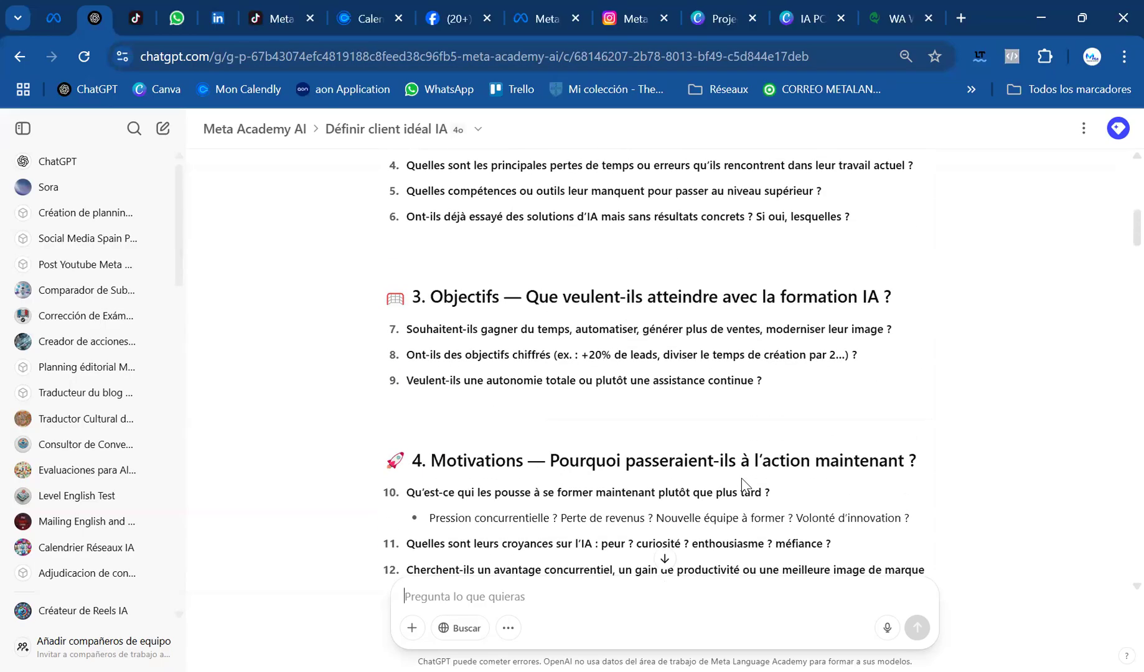
pyautogui.scroll(-15, 741, 478)
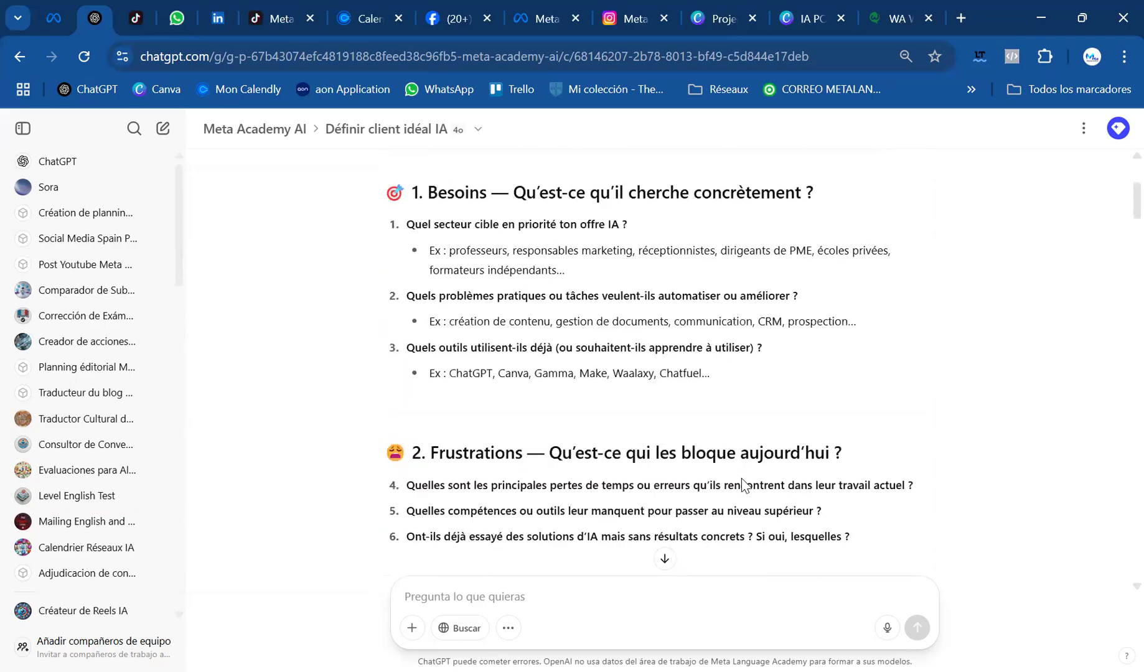
pyautogui.scroll(-4, 741, 478)
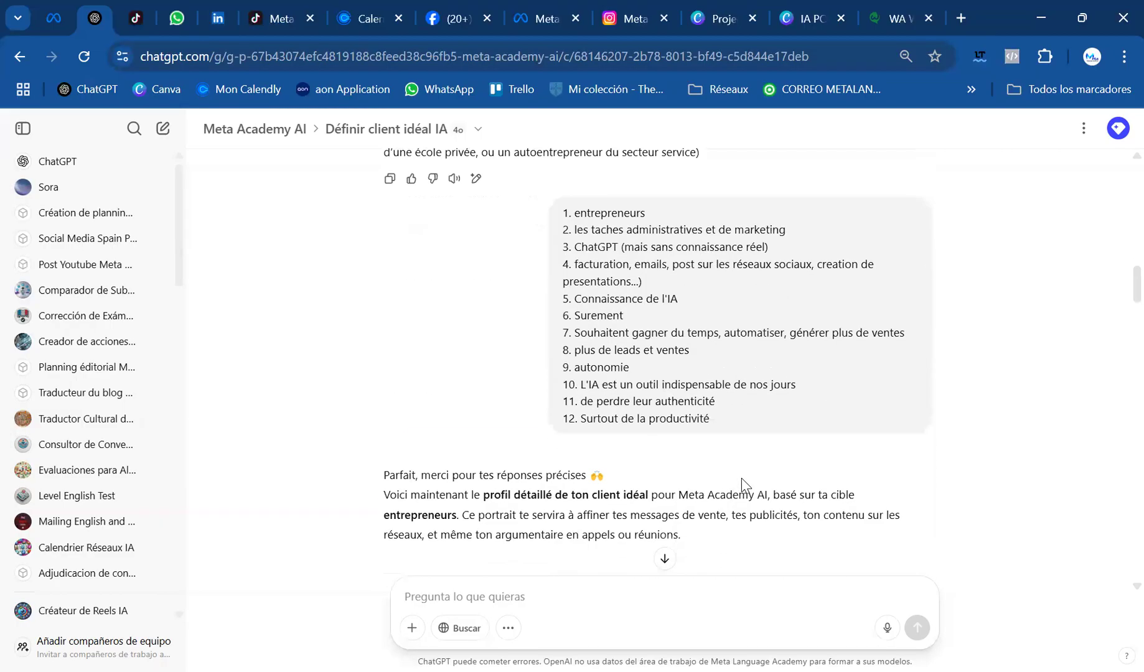
pyautogui.scroll(-1, 740, 478)
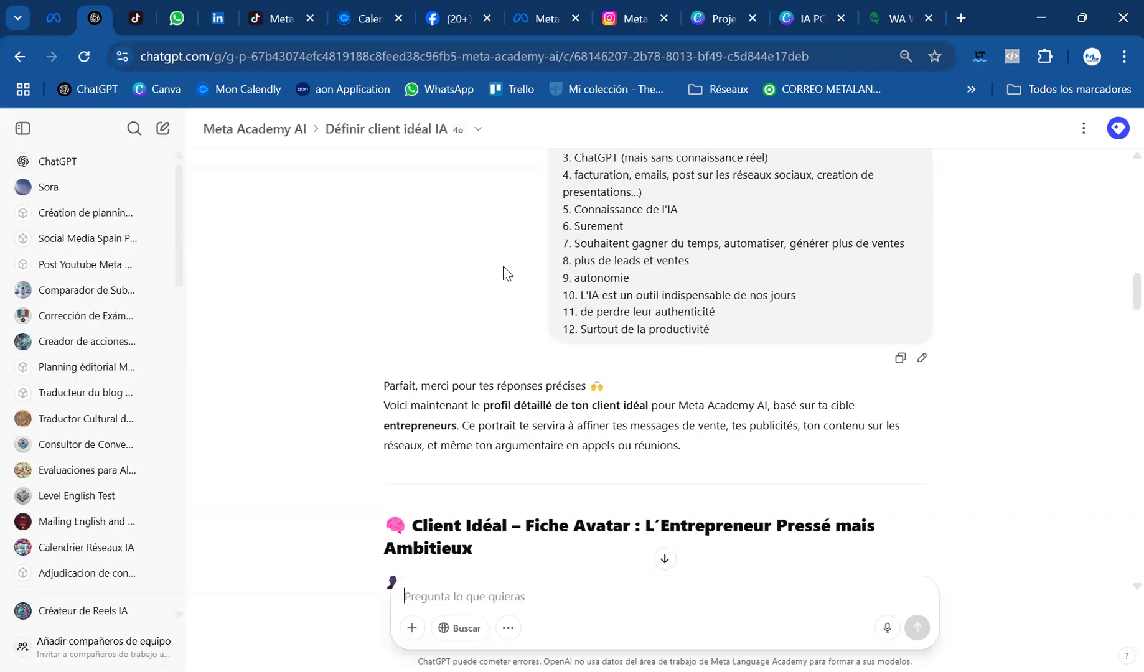
# Review the ideal client avatar sheet and the reworded offer, ending at the proposed follow-ups
pyautogui.scroll(-3, 473, 370)
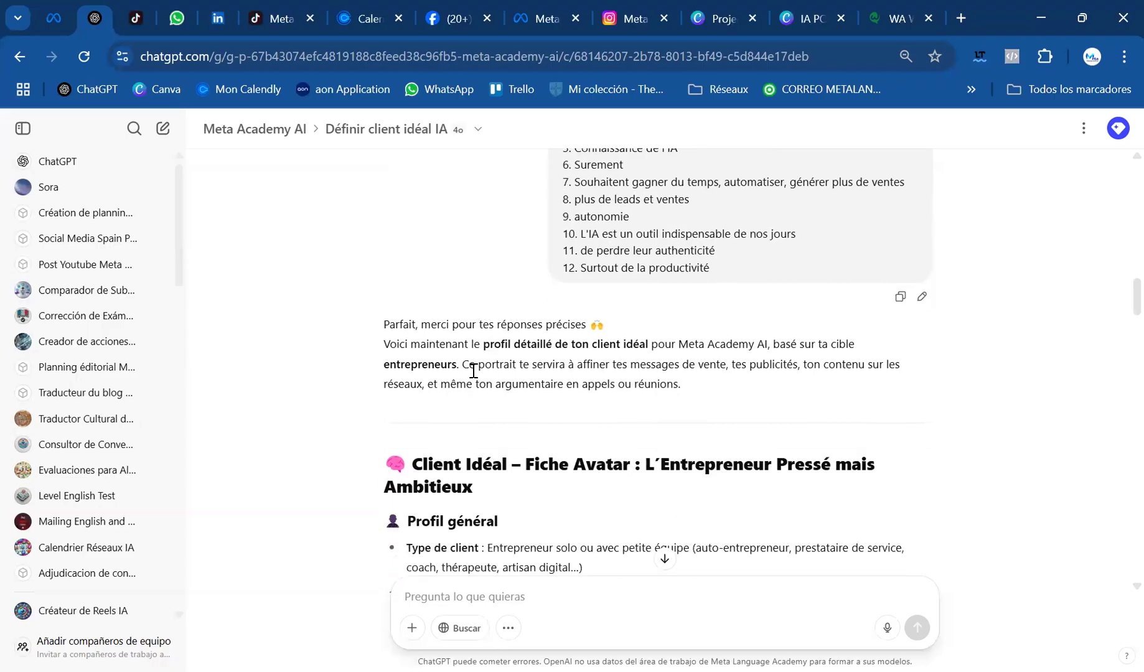
pyautogui.scroll(-20, 473, 373)
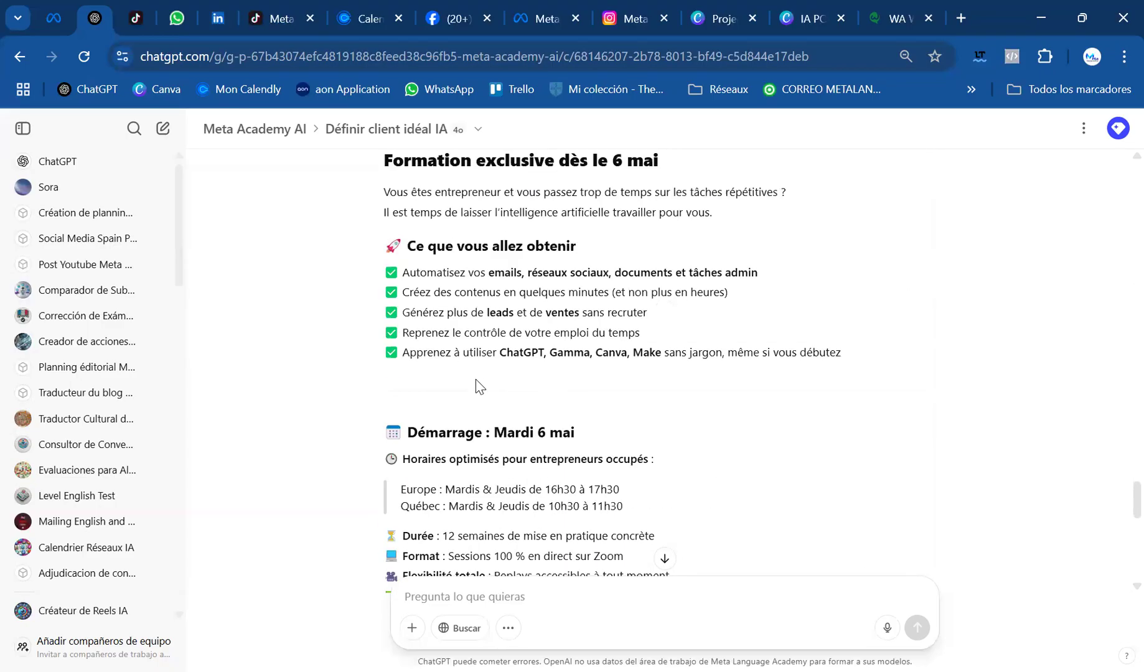
pyautogui.scroll(10, 483, 383)
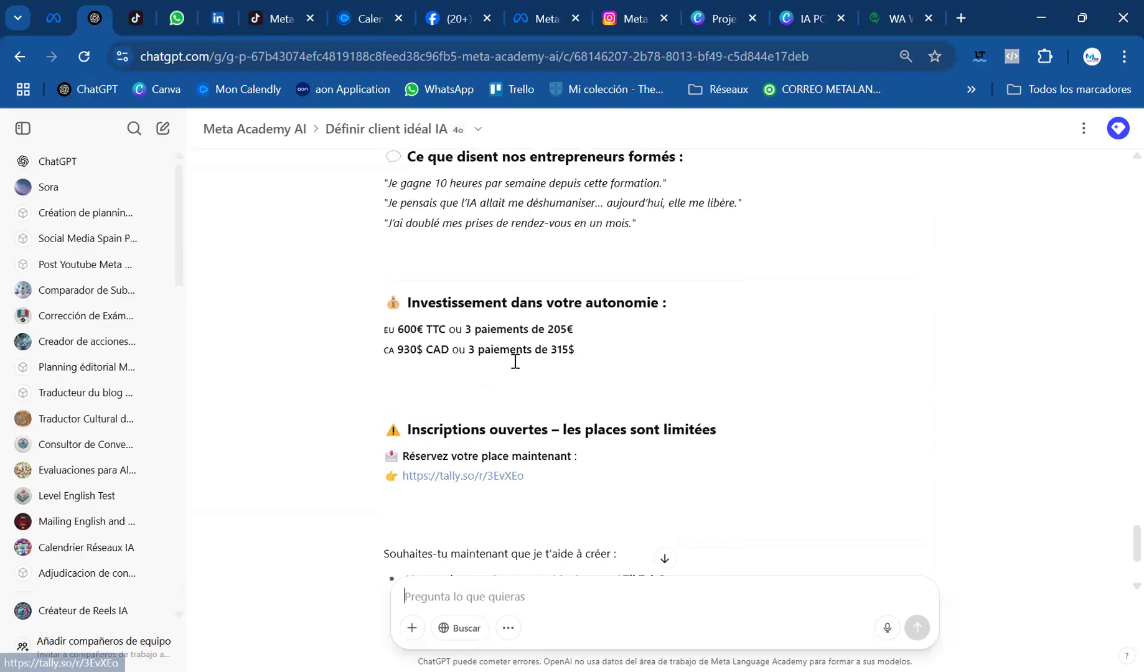
pyautogui.scroll(4, 547, 354)
pyautogui.scroll(-15, 492, 436)
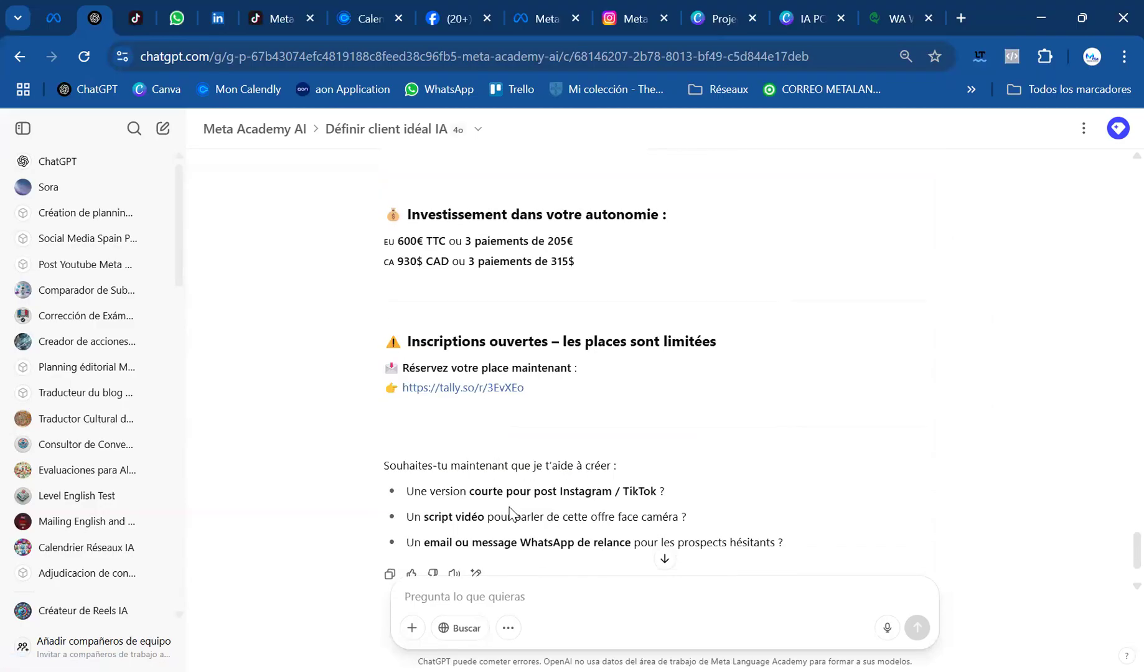
pyautogui.scroll(10, 543, 460)
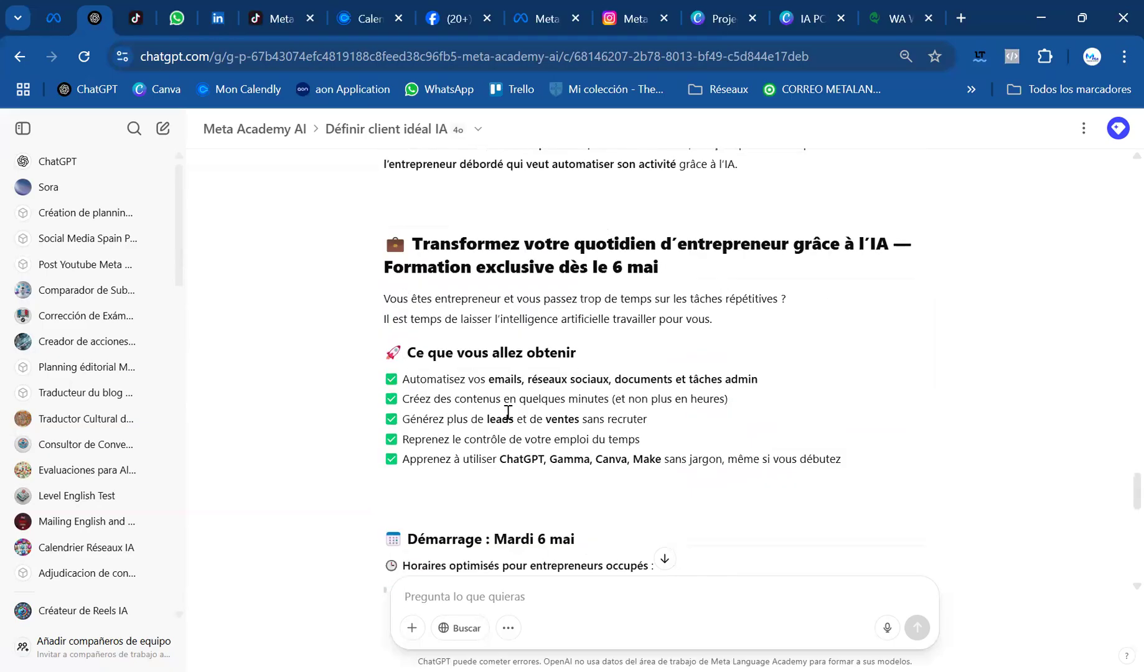
pyautogui.scroll(-15, 507, 436)
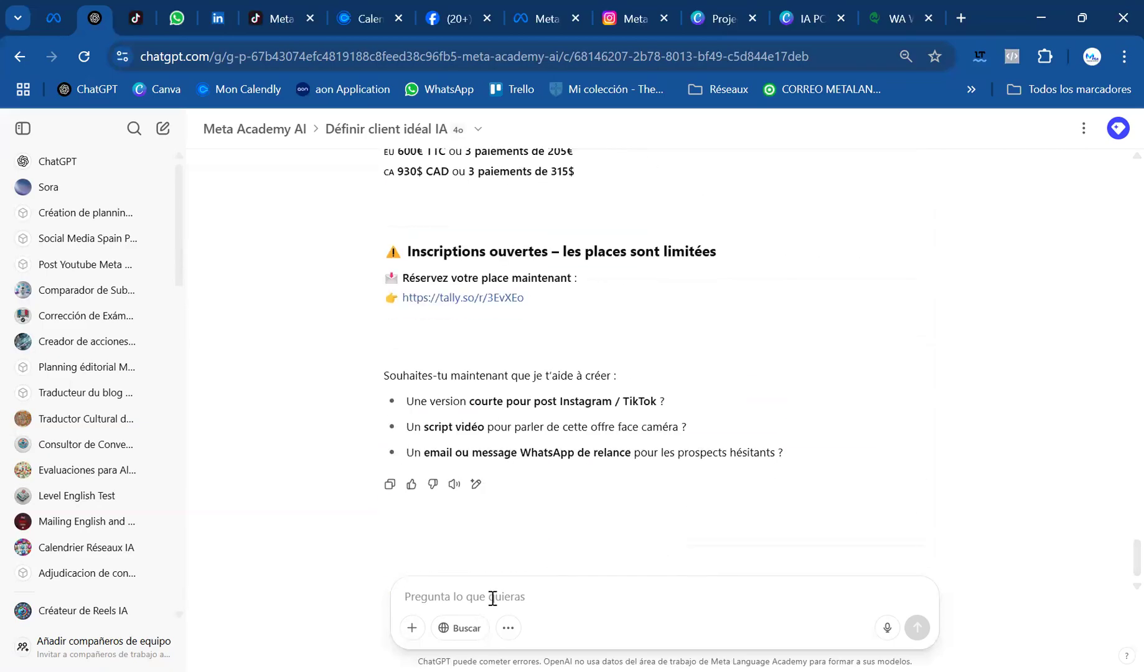
# Send the prompt "Maintenant créé mes 4 post pour tiktok, instagram, facebook et LinkedIn."
pyautogui.write('Maintenan')
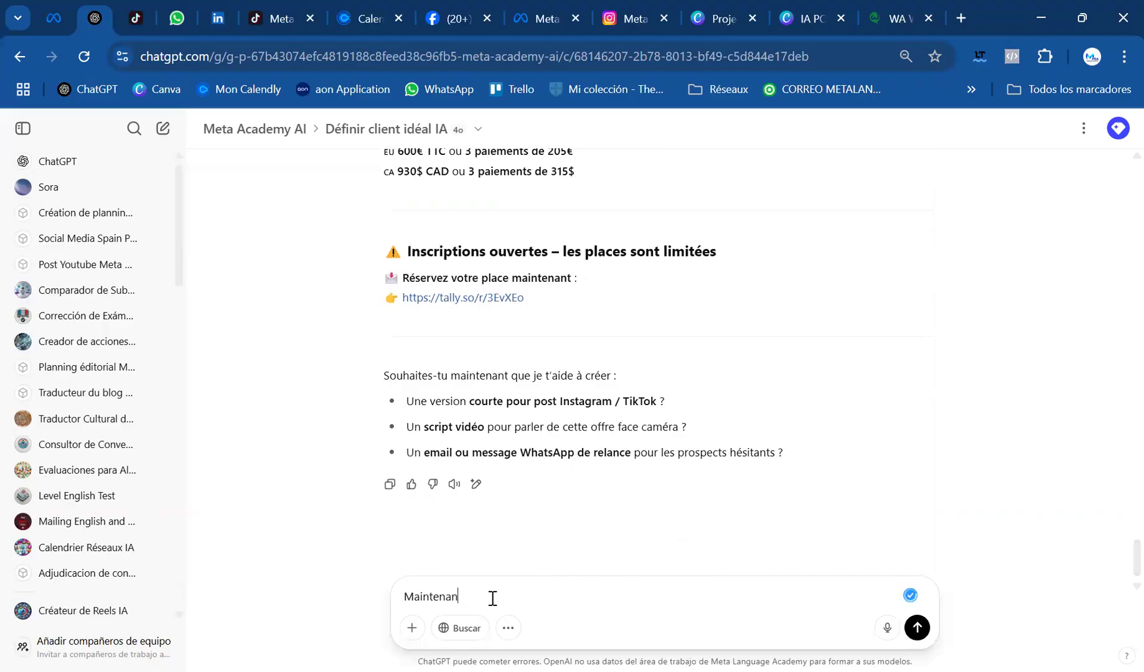
pyautogui.write('t créé mes 4 post pour tiktok, instagram, facebook et LinkedIn.')
pyautogui.press('Return')
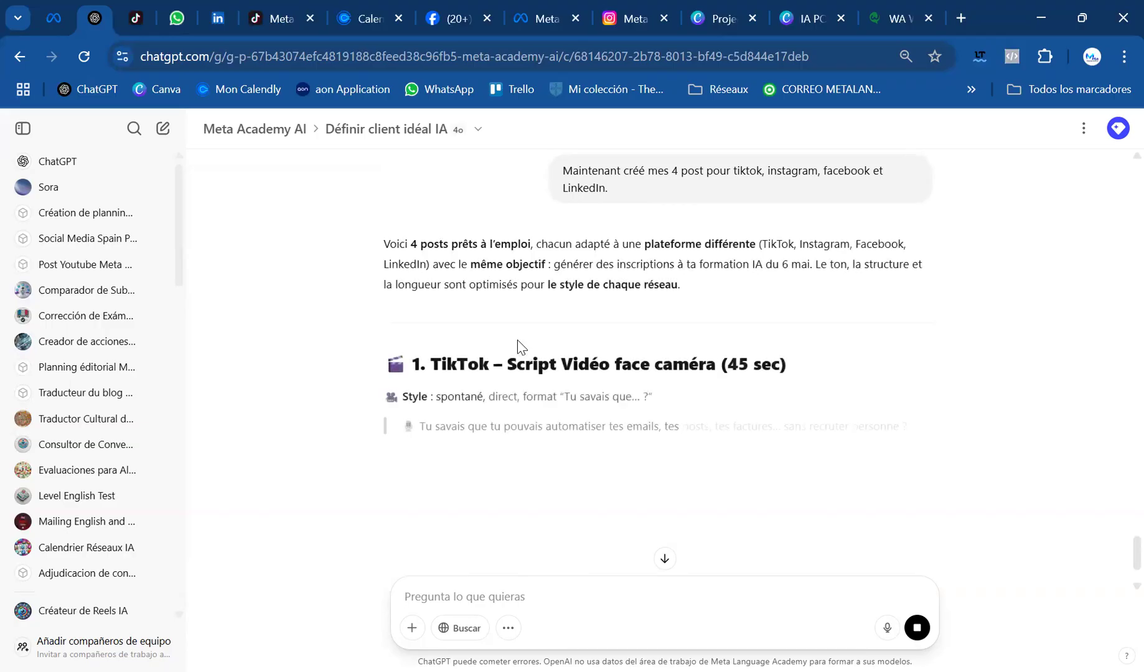
# Read the generated TikTok script, Instagram carousel, Facebook post with its tone, and LinkedIn post, through to the proposed follow-ups
pyautogui.scroll(-1, 617, 393)
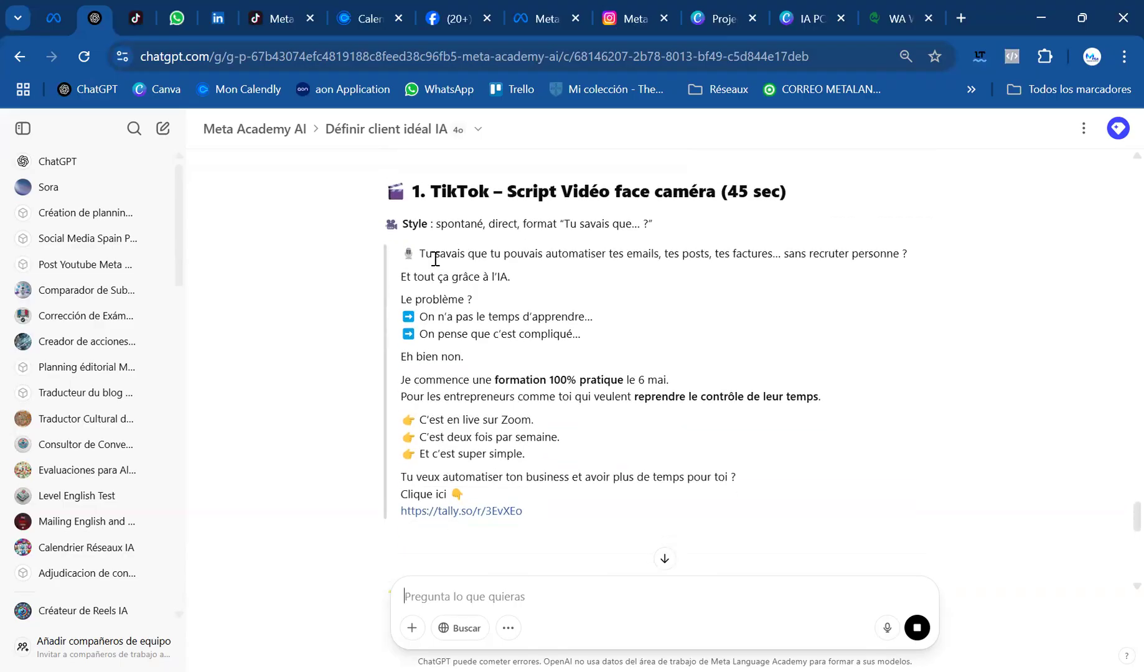
pyautogui.scroll(-2, 584, 245)
pyautogui.scroll(-6, 573, 353)
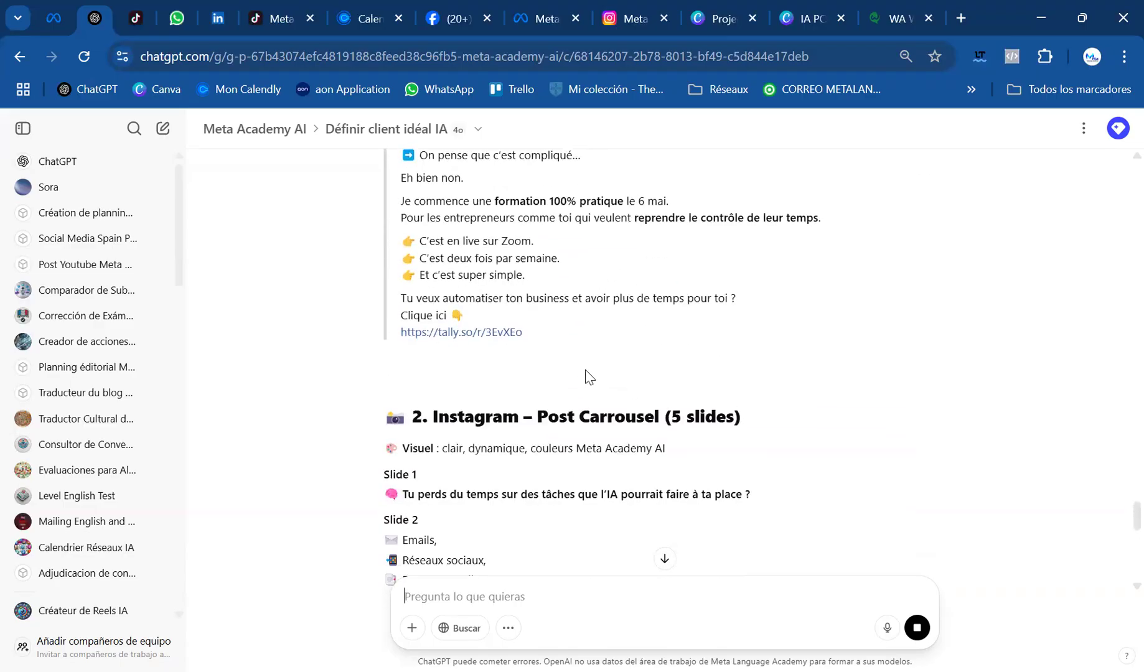
pyautogui.scroll(-2, 597, 330)
pyautogui.scroll(-5, 616, 345)
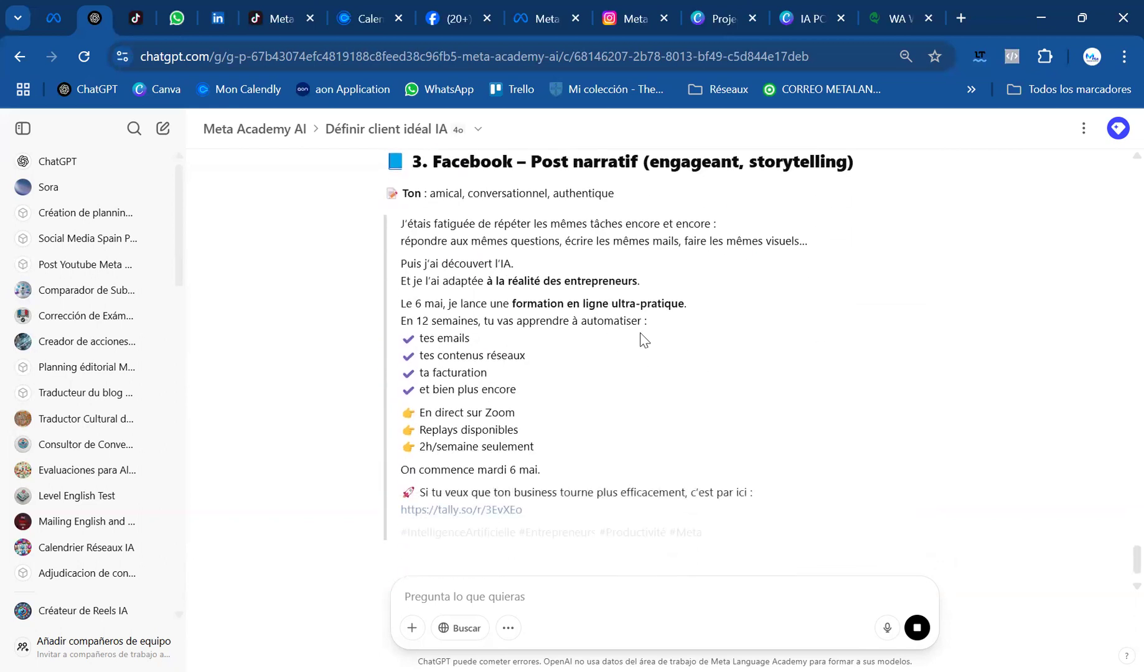
pyautogui.scroll(1, 592, 229)
pyautogui.moveTo(430, 283); pyautogui.dragTo(616, 283)
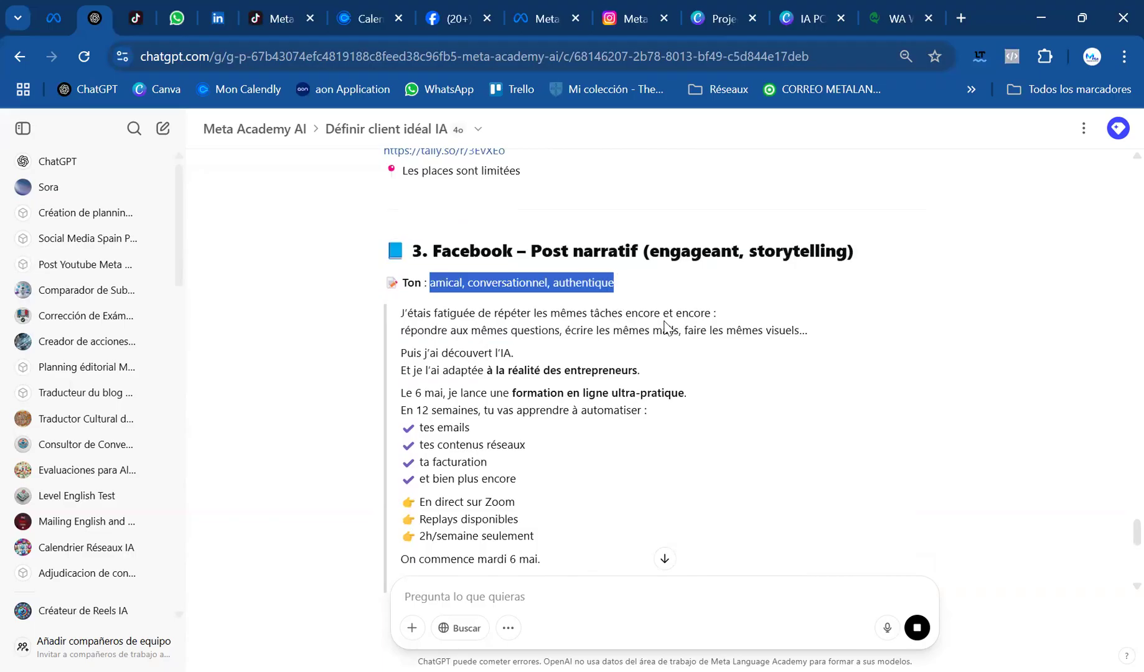
pyautogui.scroll(-6, 664, 328)
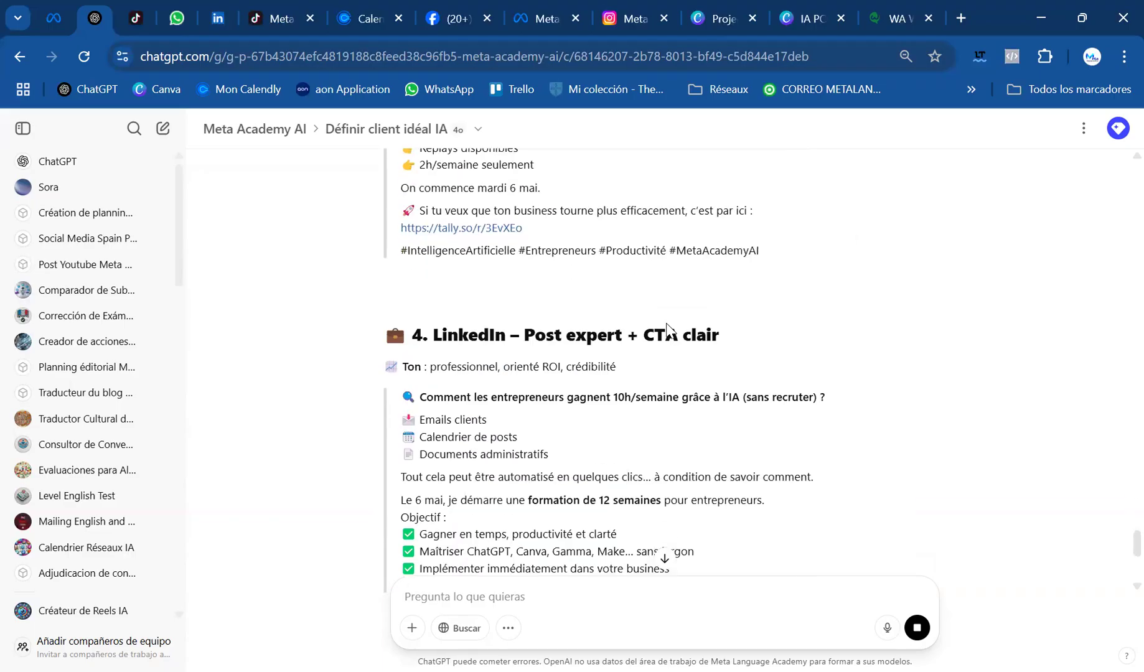
pyautogui.scroll(-1, 667, 326)
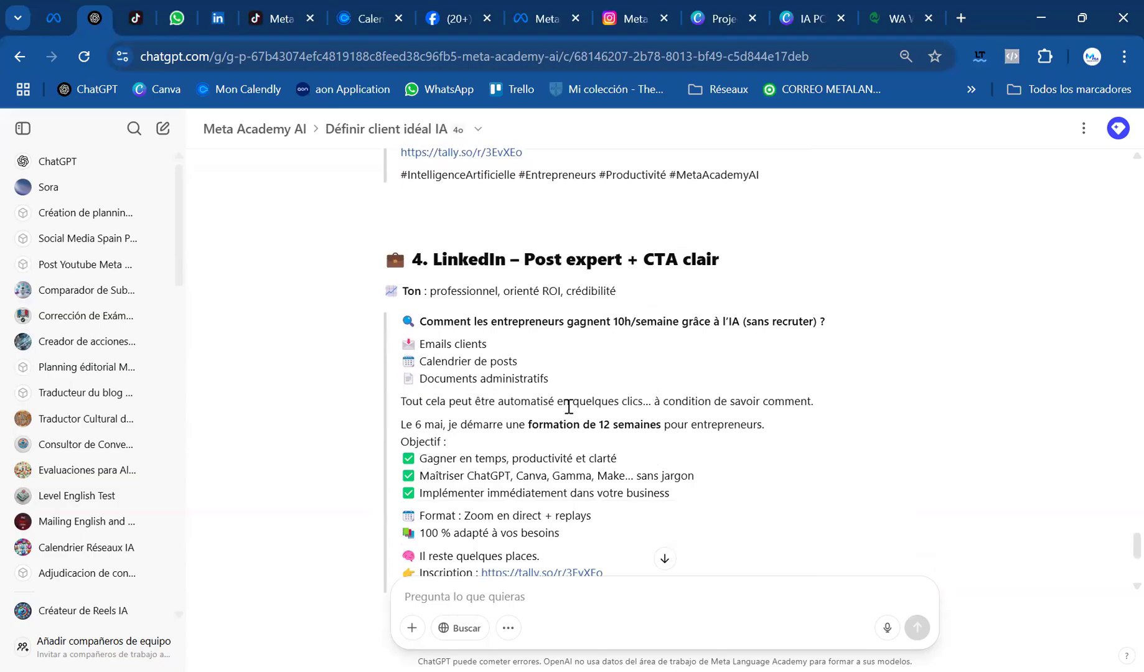
pyautogui.scroll(-3, 568, 408)
pyautogui.scroll(-2, 609, 463)
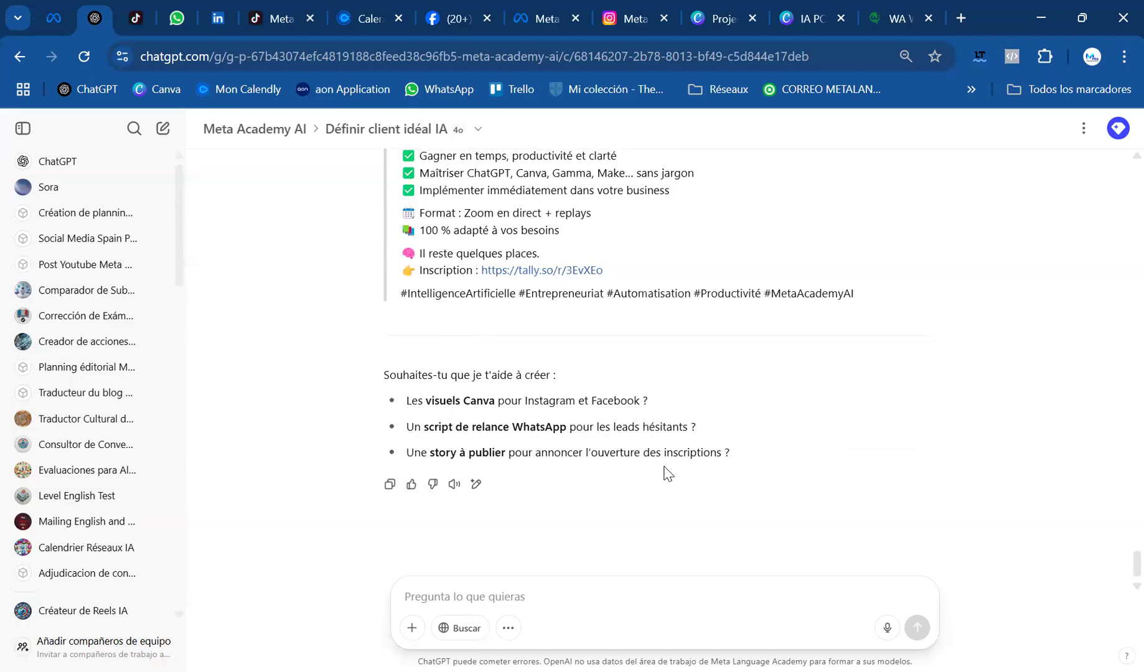
# Look back at the reworded offer's testimonials, prices and registration section, and return to the Instagram carousel's five slides
pyautogui.scroll(10, 501, 434)
pyautogui.scroll(20, 501, 434)
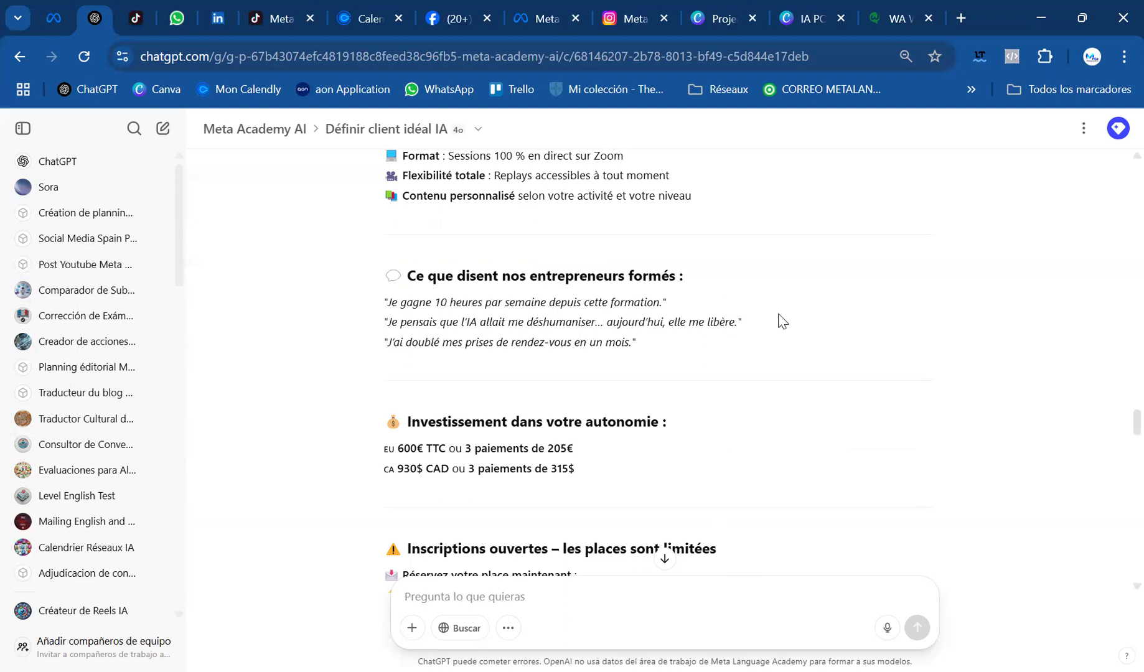
pyautogui.scroll(-1, 782, 322)
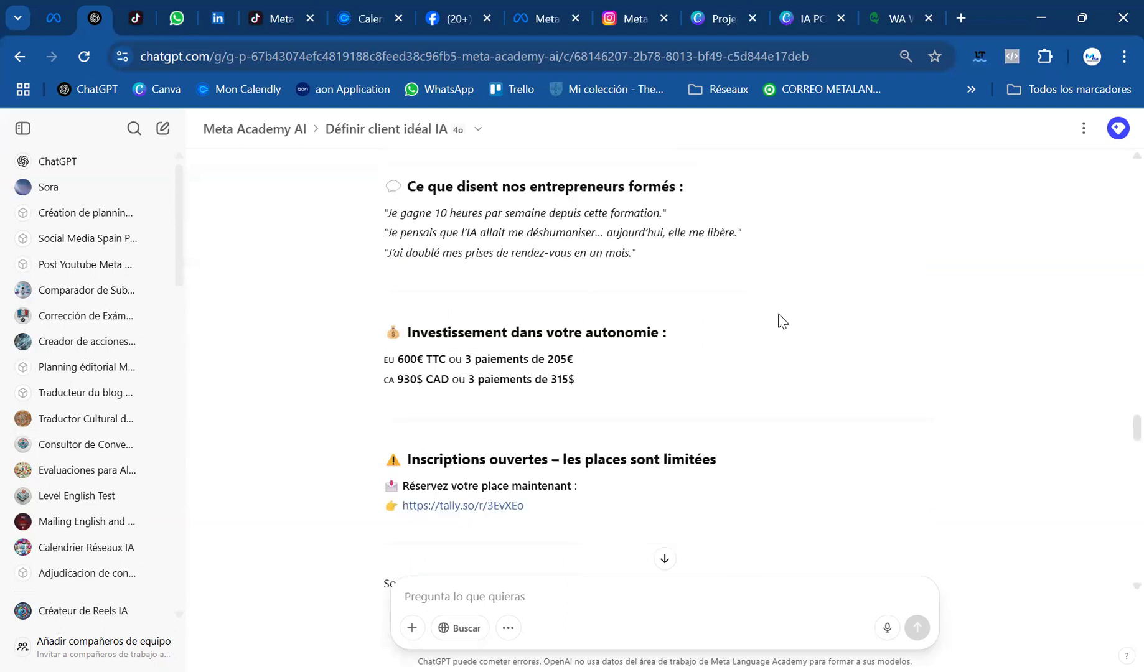
pyautogui.scroll(-15, 782, 321)
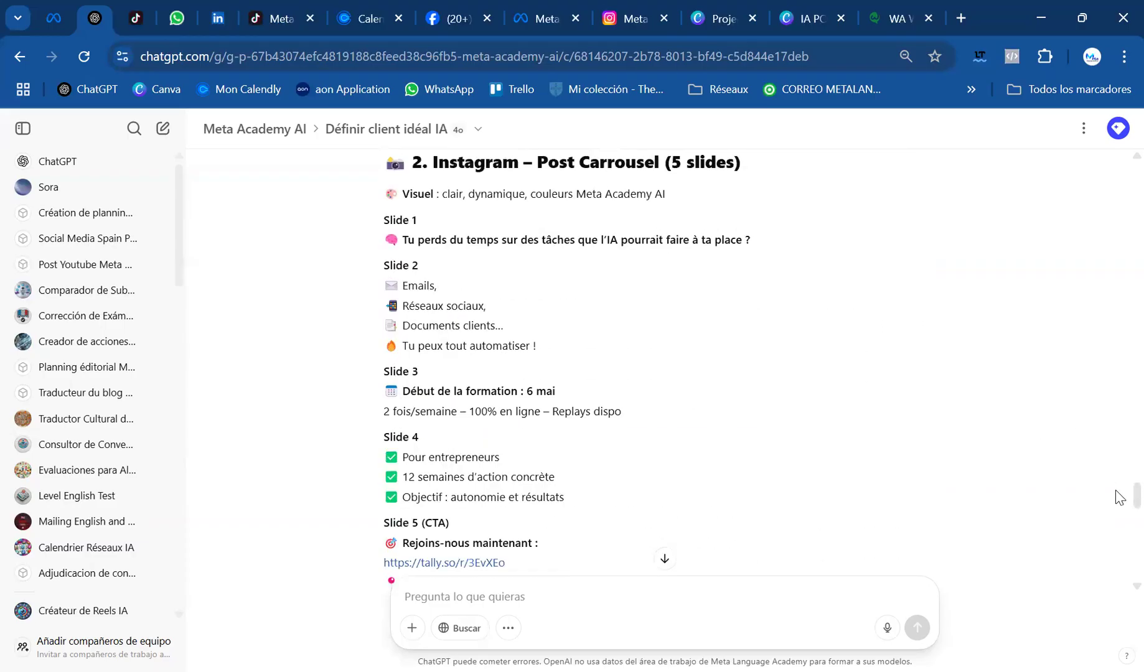
# Send the prompt "utilise un ton familier et maical" to have the four social media posts rewritten in that tone
pyautogui.scroll(-3, 1118, 576)
pyautogui.scroll(-10, 1119, 575)
pyautogui.click(638, 594)
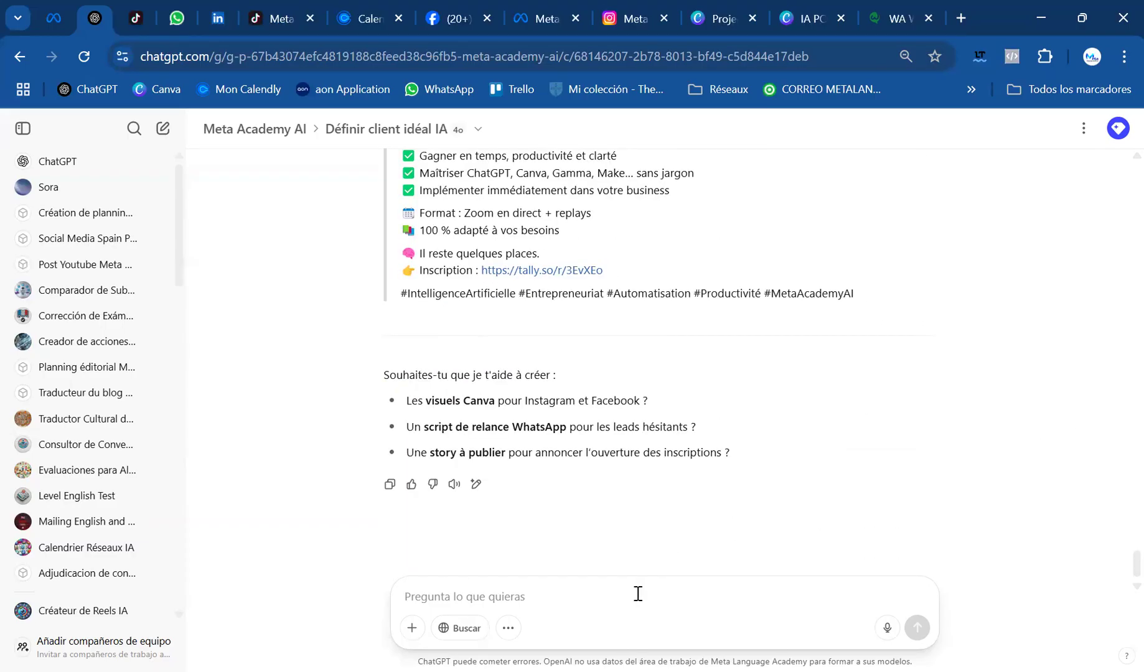
pyautogui.write('utilise un ton familier et maical')
pyautogui.press('Return')
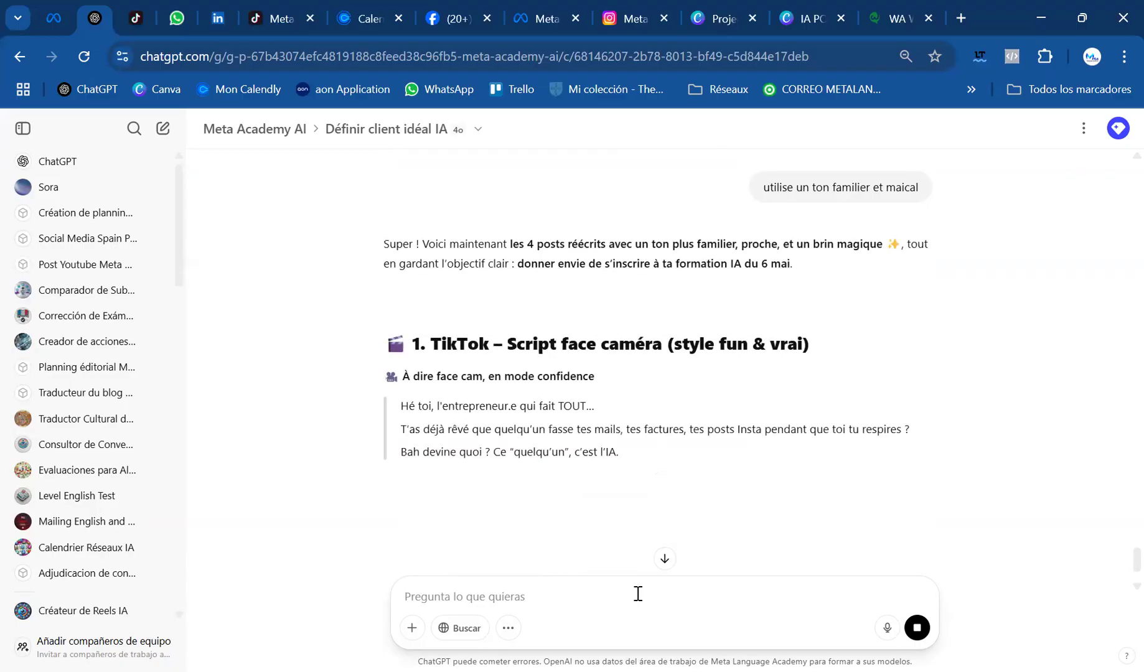
# Read the rewritten TikTok script, Instagram carousel, Facebook post and LinkedIn post, through to the proposed Canva visuals and WhatsApp follow-ups
pyautogui.scroll(-3, 672, 368)
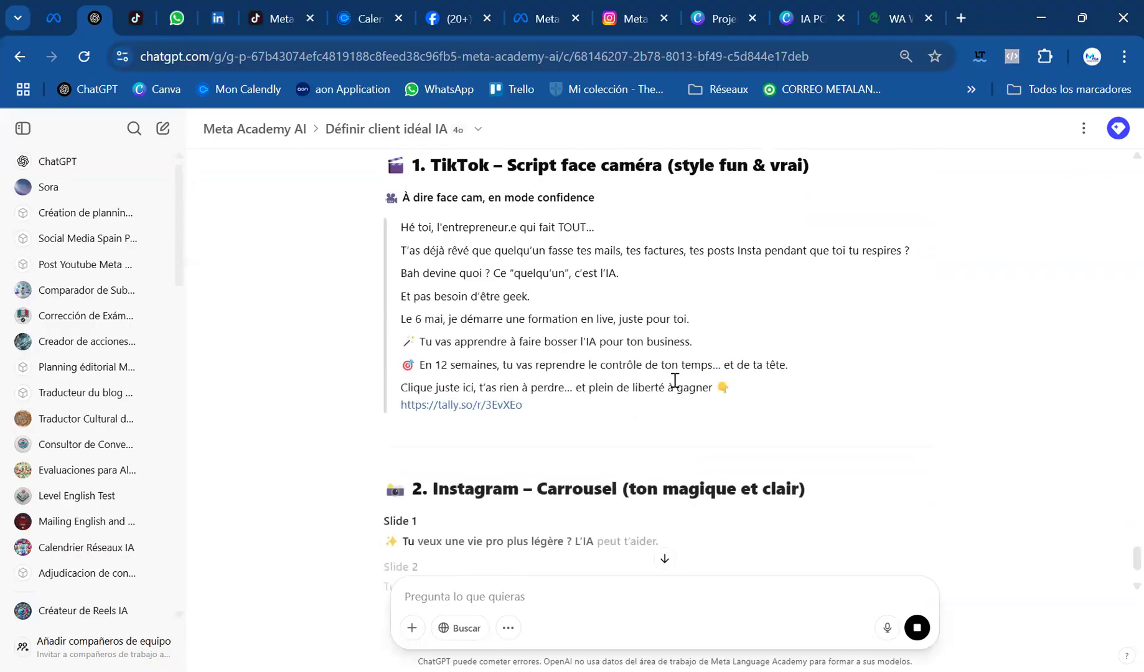
pyautogui.scroll(-4, 495, 423)
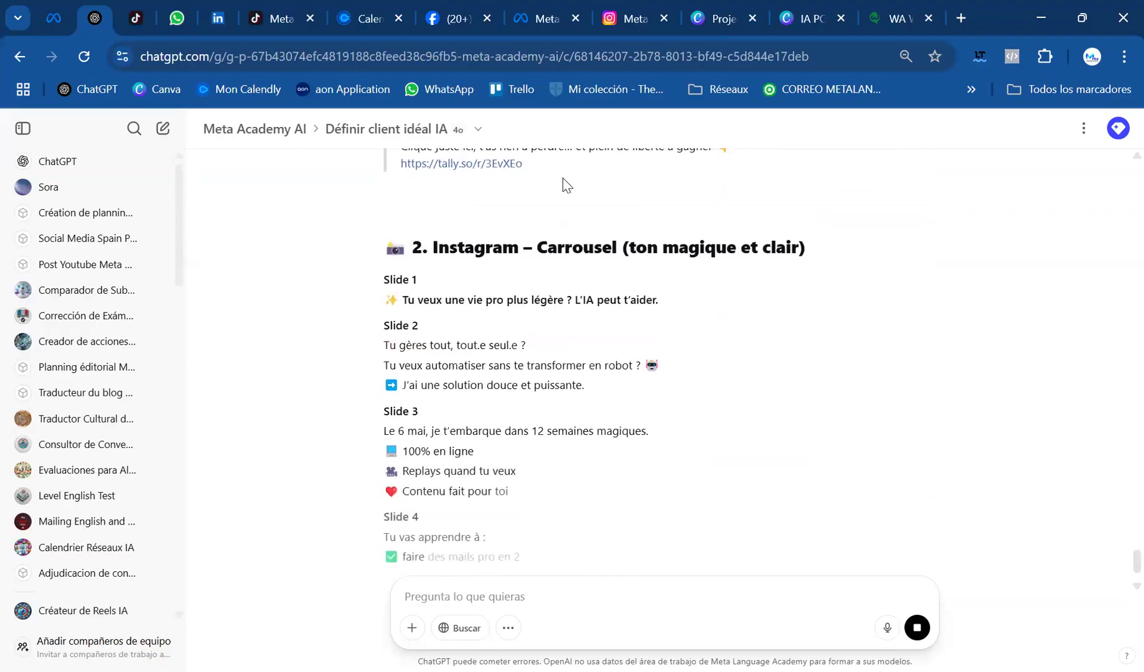
pyautogui.scroll(-2, 622, 386)
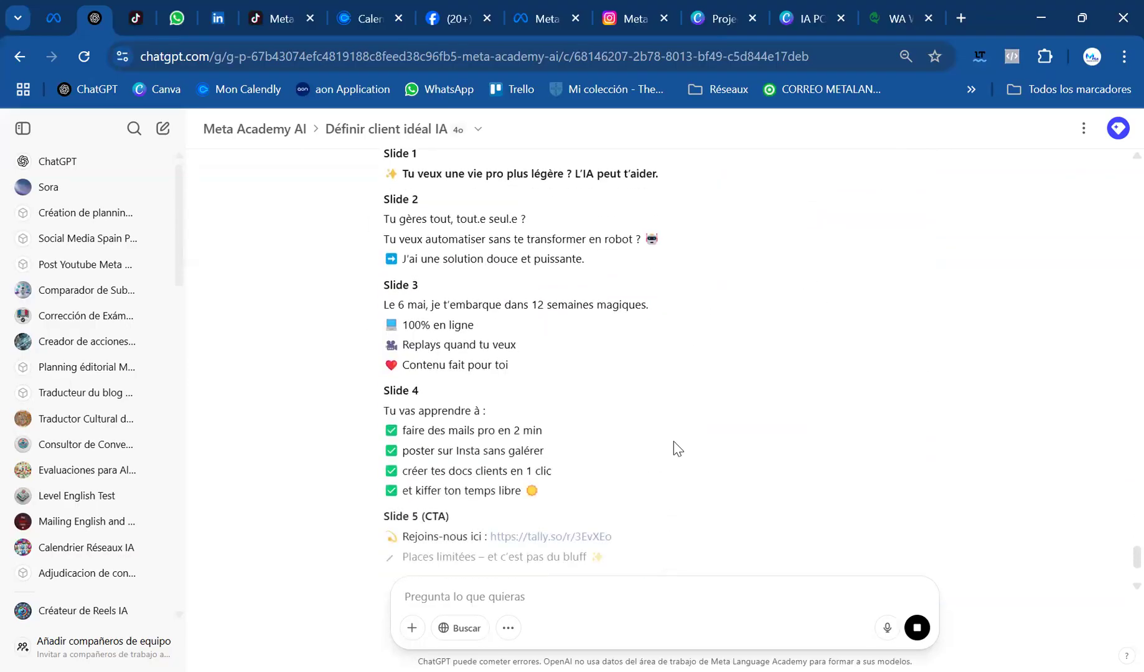
pyautogui.scroll(-3, 744, 468)
pyautogui.scroll(-1, 746, 467)
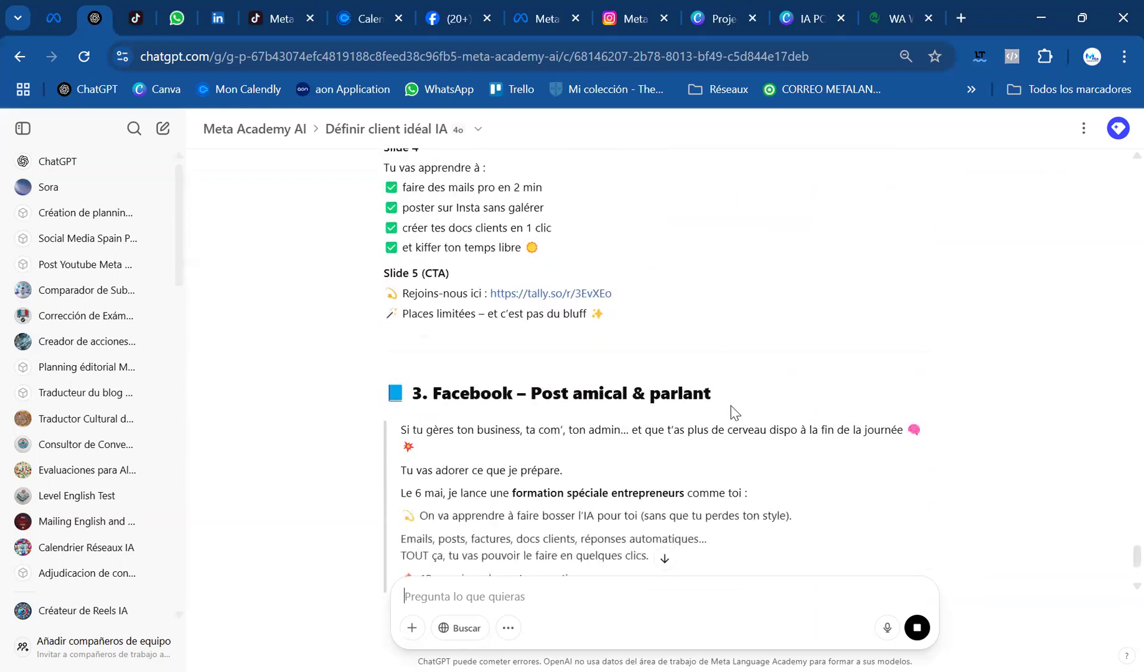
pyautogui.scroll(-3, 735, 416)
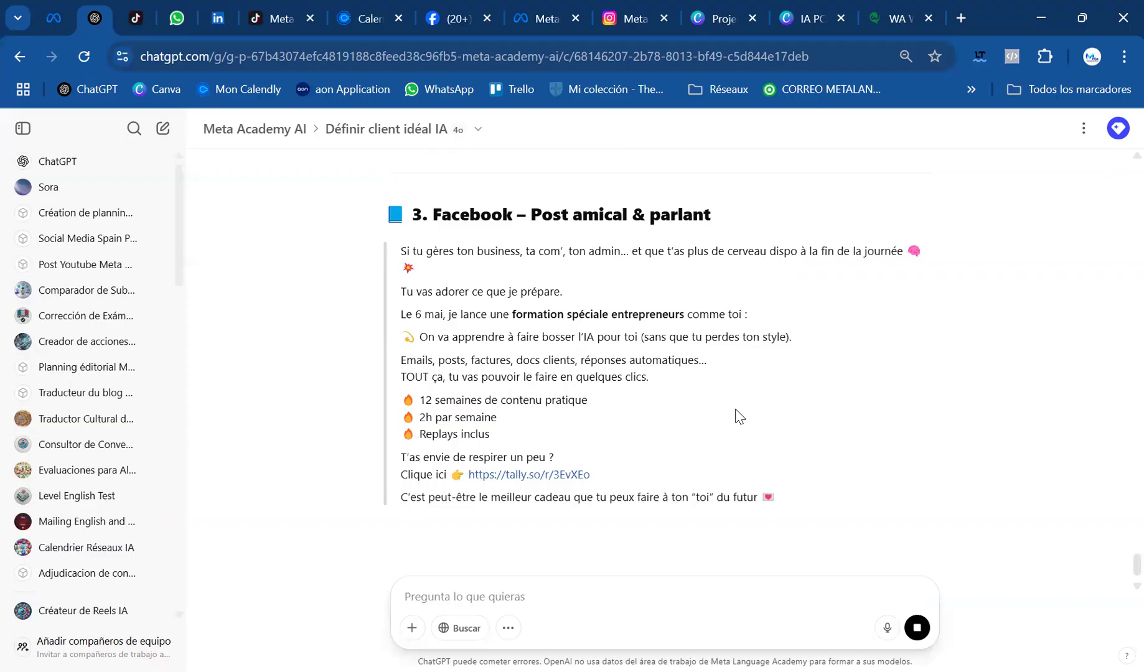
pyautogui.scroll(-2, 736, 414)
pyautogui.scroll(-6, 733, 411)
pyautogui.scroll(4, 734, 416)
pyautogui.scroll(2, 735, 416)
pyautogui.scroll(-3, 733, 410)
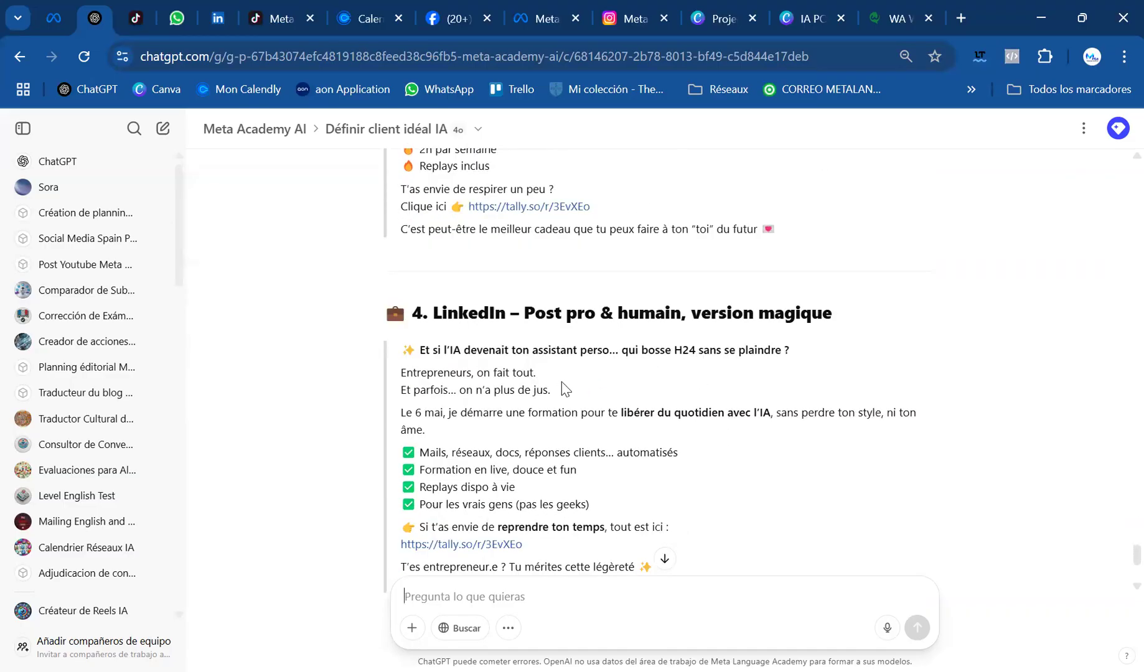
pyautogui.scroll(-3, 561, 382)
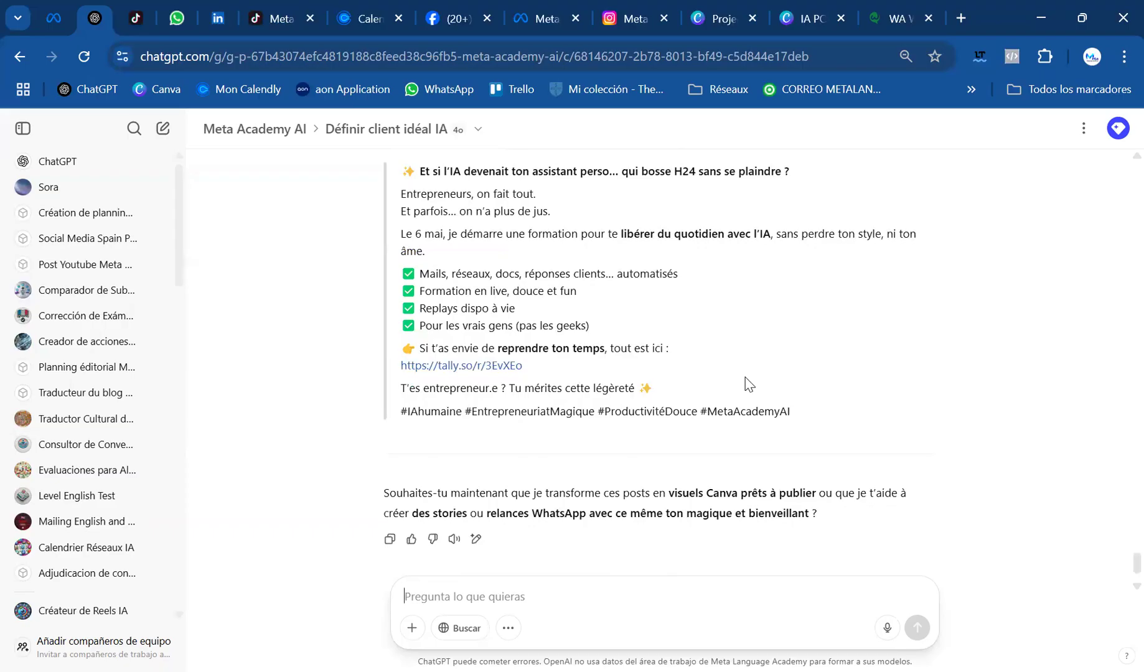
pyautogui.scroll(-1, 747, 382)
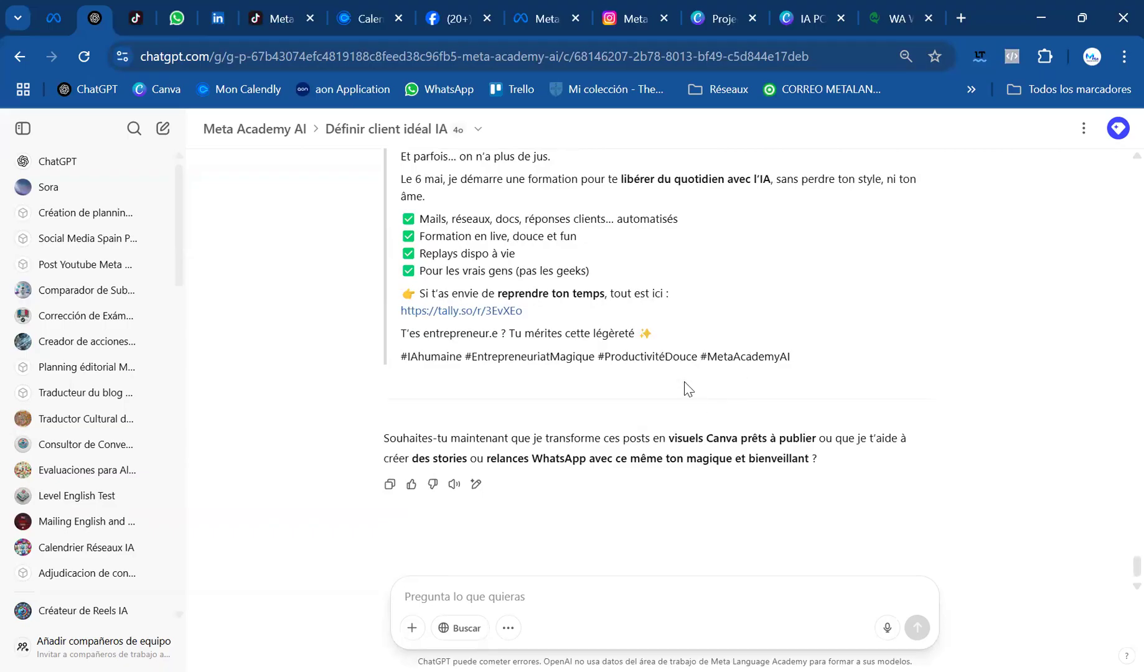
# Return to the reworded offer and send the prompt "Je grouve mon offre trop simple, peux-tu me donner une autre version"
pyautogui.scroll(15, 715, 385)
pyautogui.scroll(20, 680, 385)
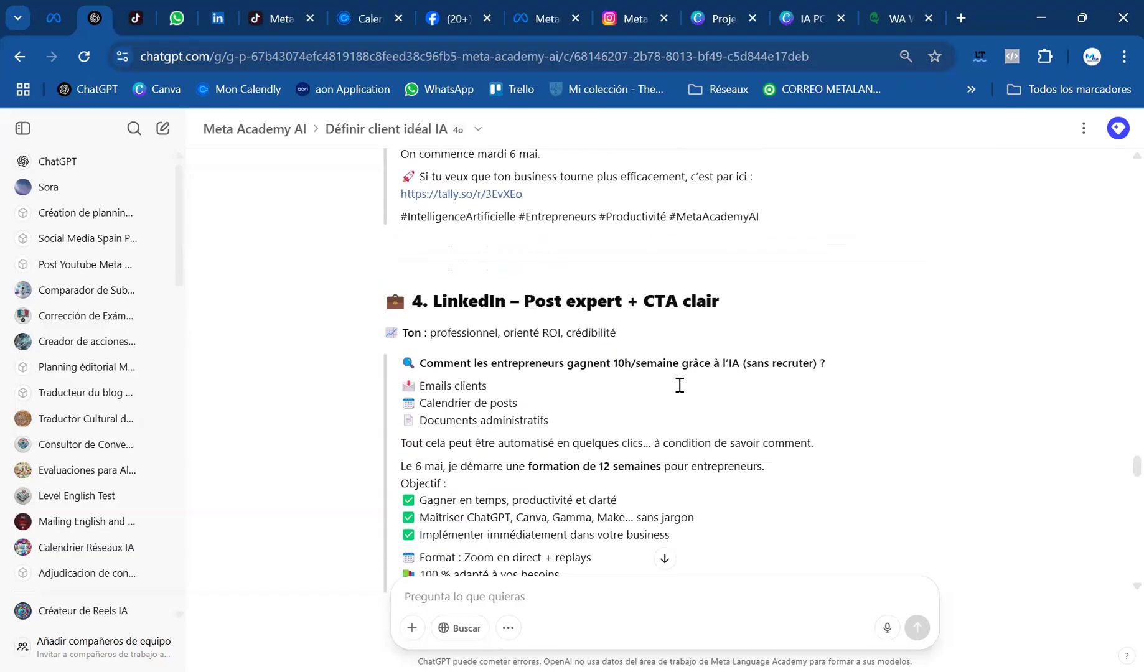
pyautogui.scroll(10, 680, 385)
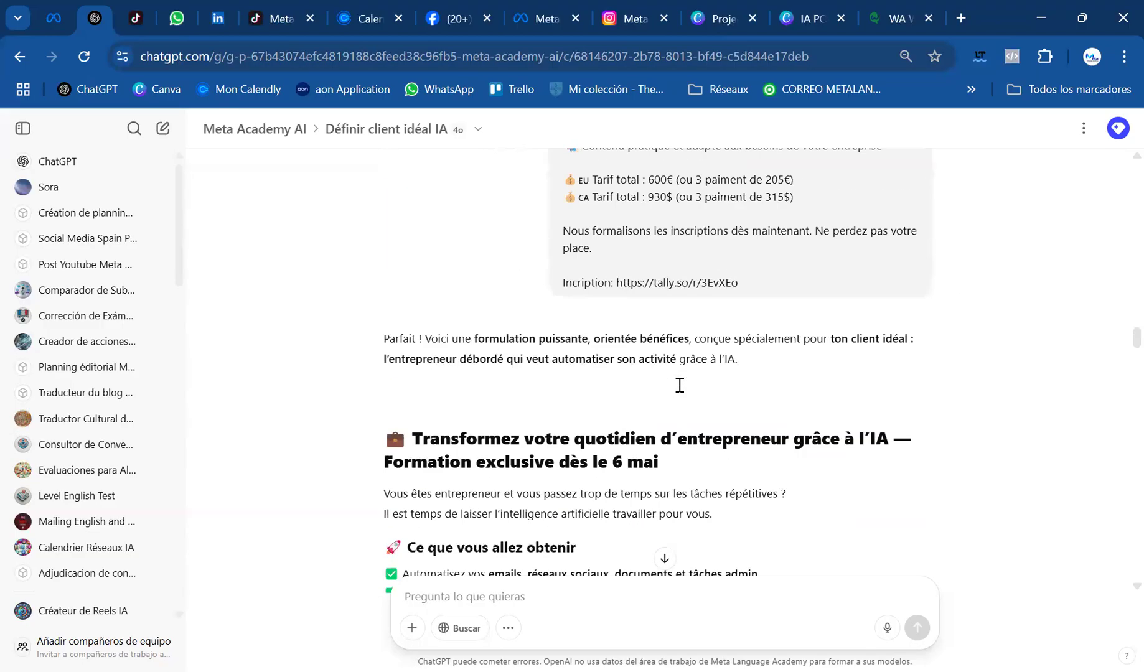
pyautogui.scroll(-5, 680, 385)
pyautogui.scroll(1, 680, 385)
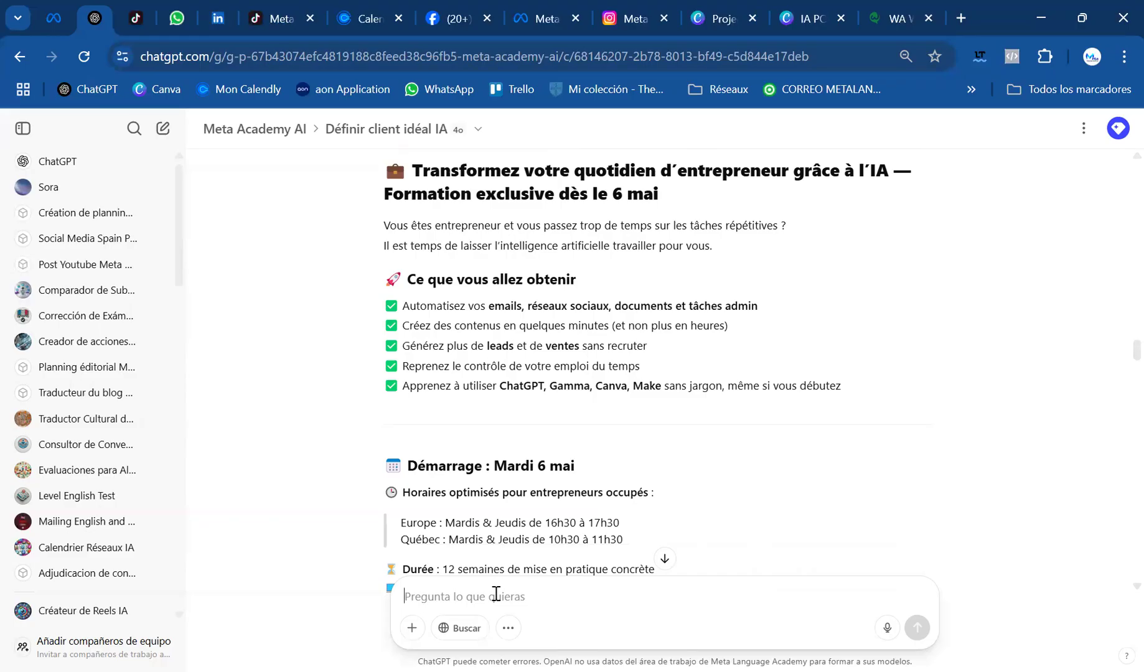
pyautogui.write('Je grouv')
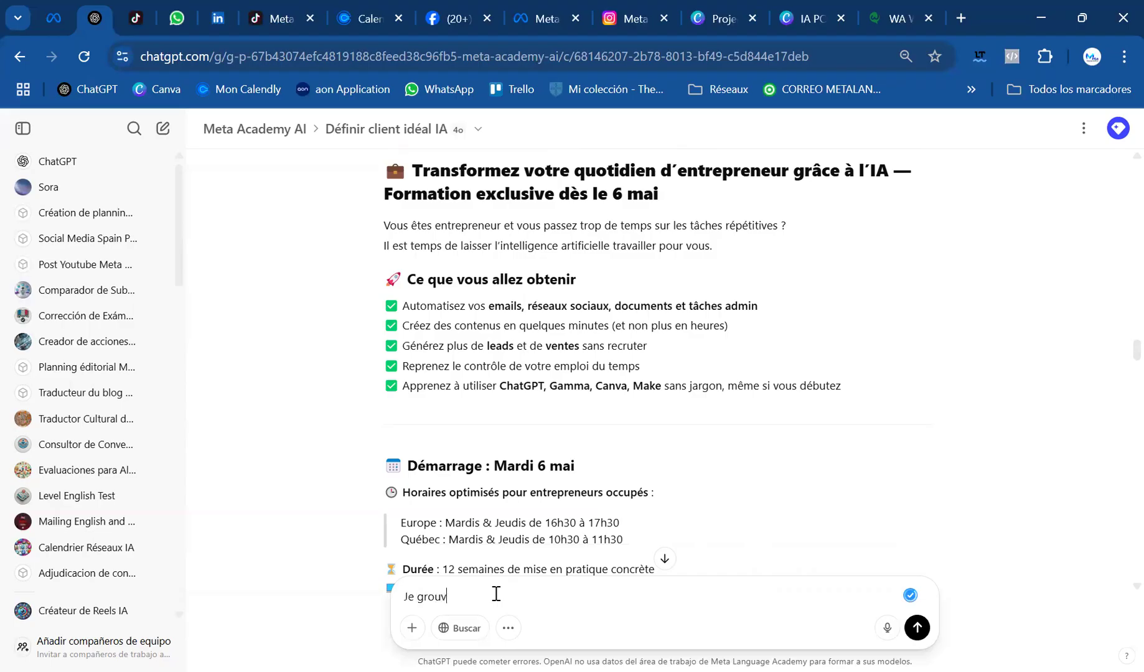
pyautogui.write('e mon offre trop simple, peux-tu me donn')
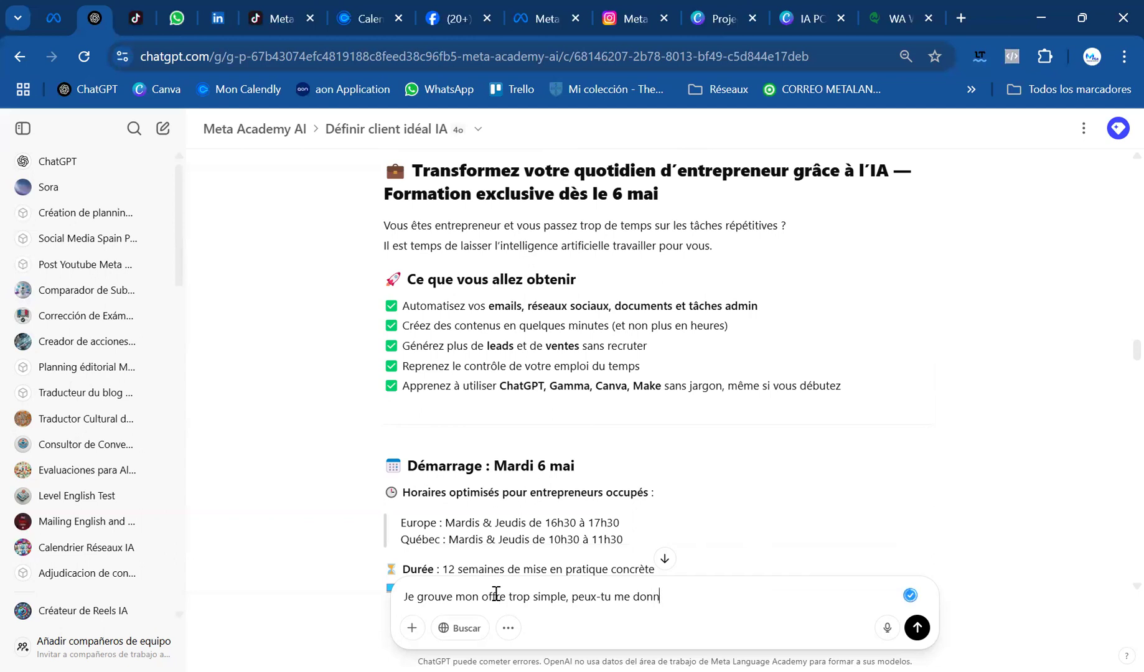
pyautogui.write('er une autre version')
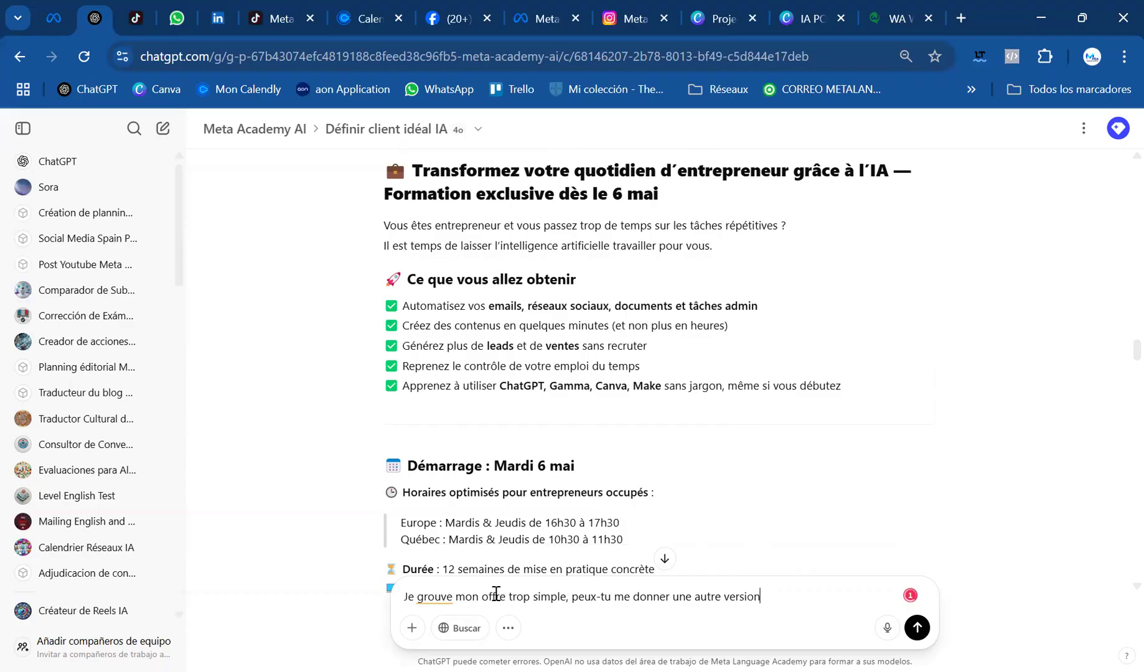
pyautogui.press('Return')
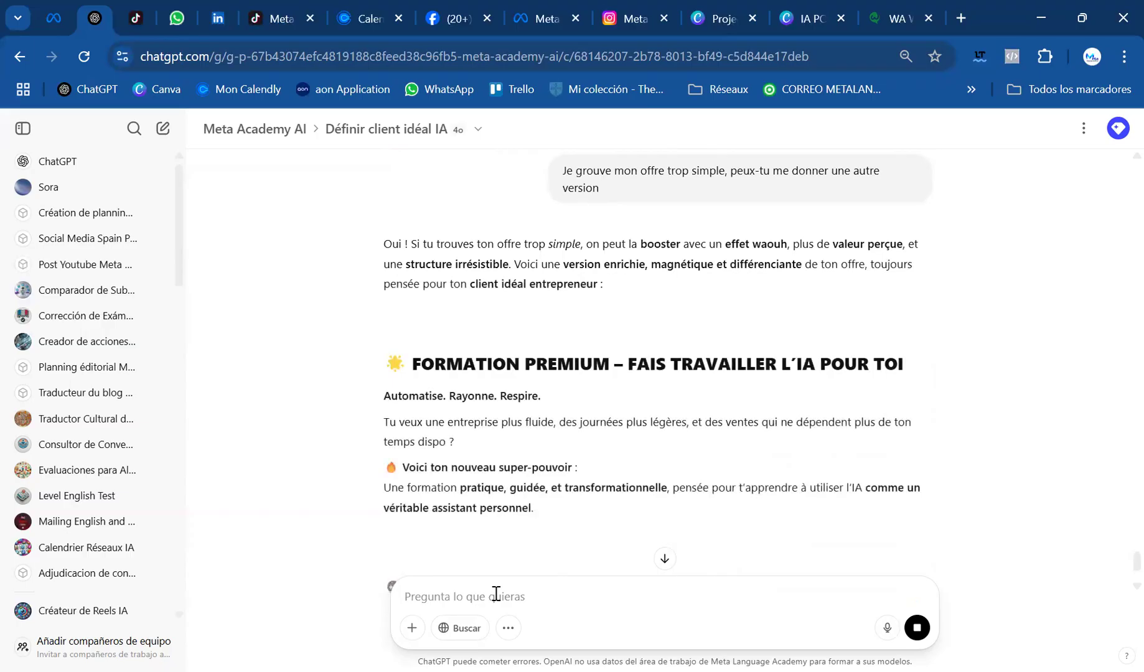
# Read the new premium version of the offer, from its promises and content to the practical details, prices and registration section
pyautogui.scroll(-3, 560, 439)
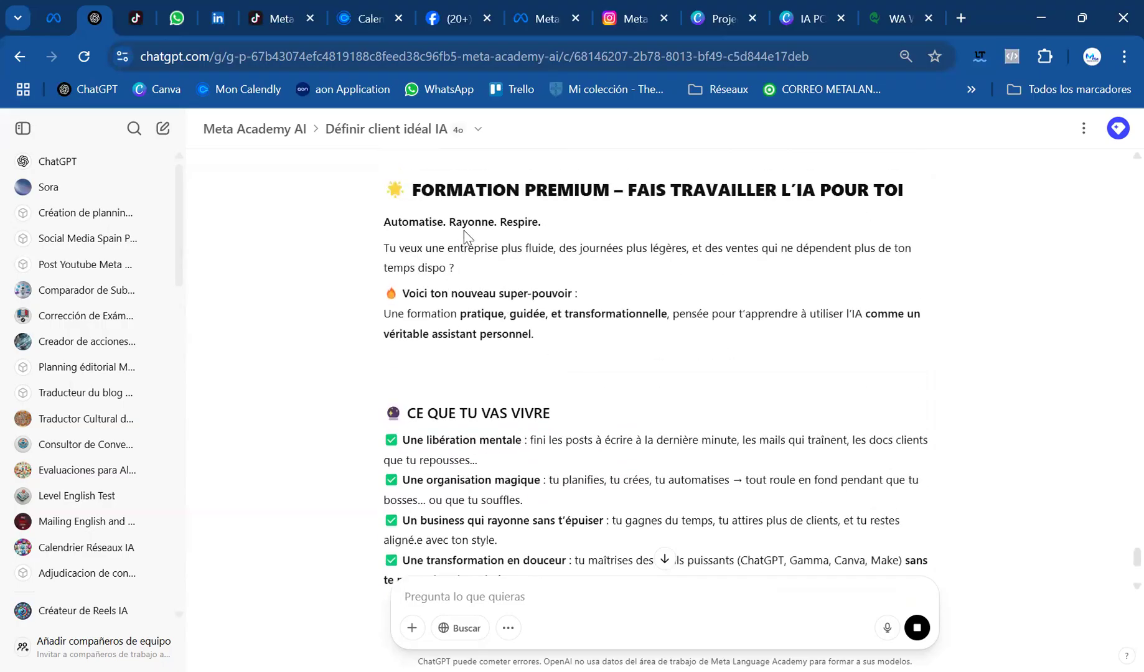
pyautogui.scroll(-2, 535, 273)
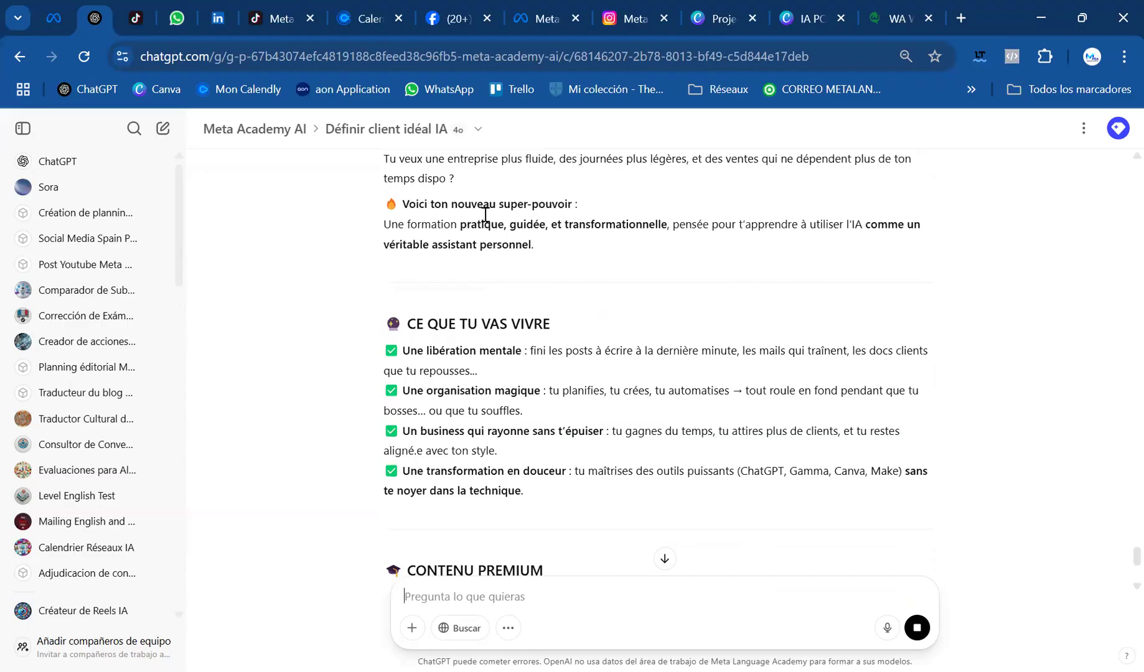
pyautogui.scroll(-2, 598, 280)
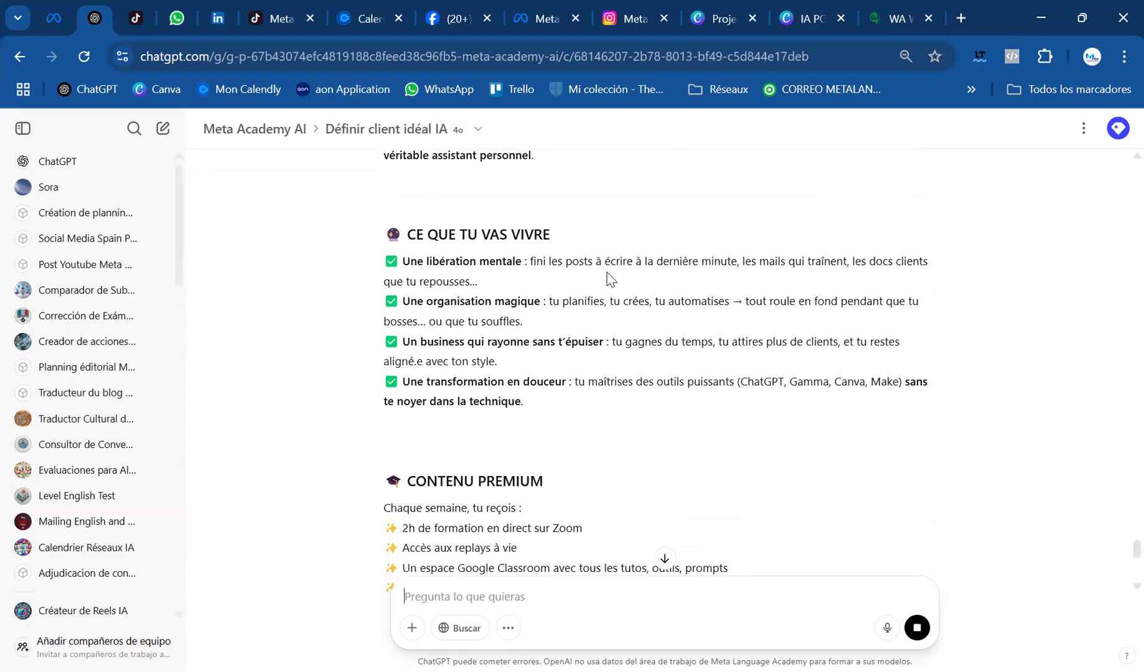
pyautogui.scroll(-4, 496, 305)
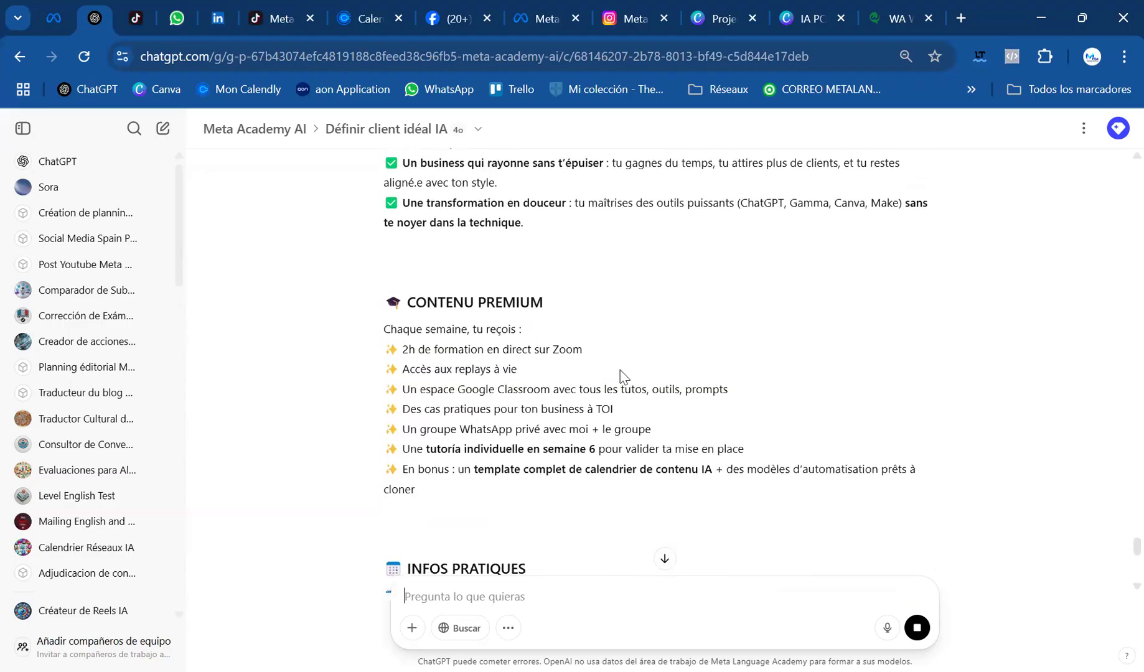
pyautogui.scroll(-12, 622, 376)
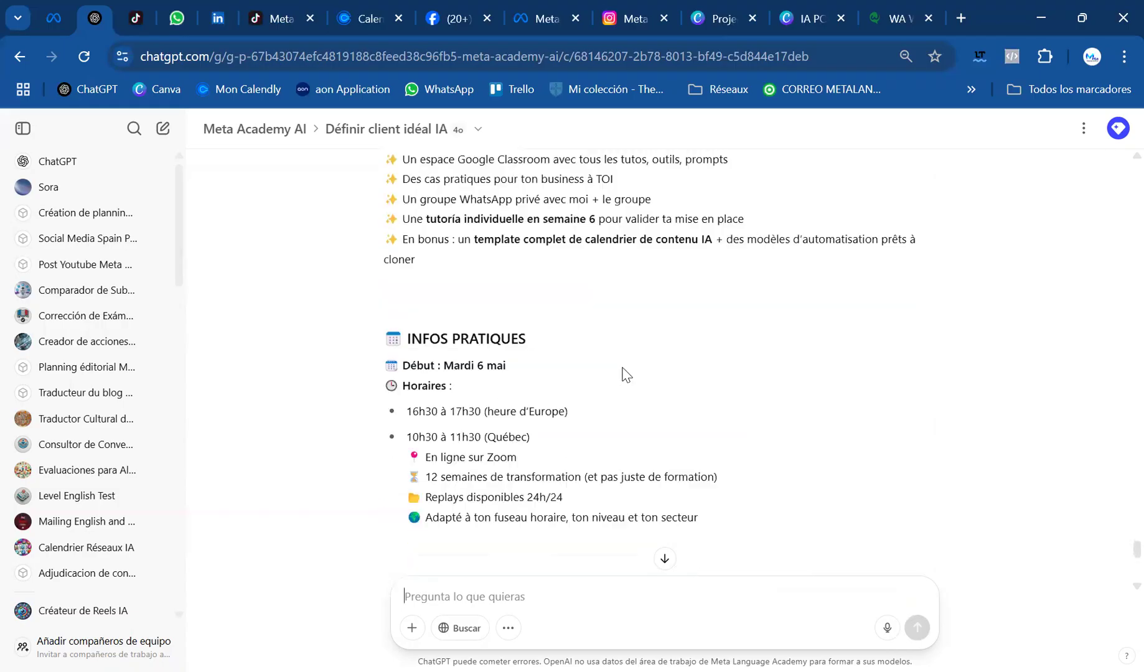
pyautogui.scroll(-3, 710, 375)
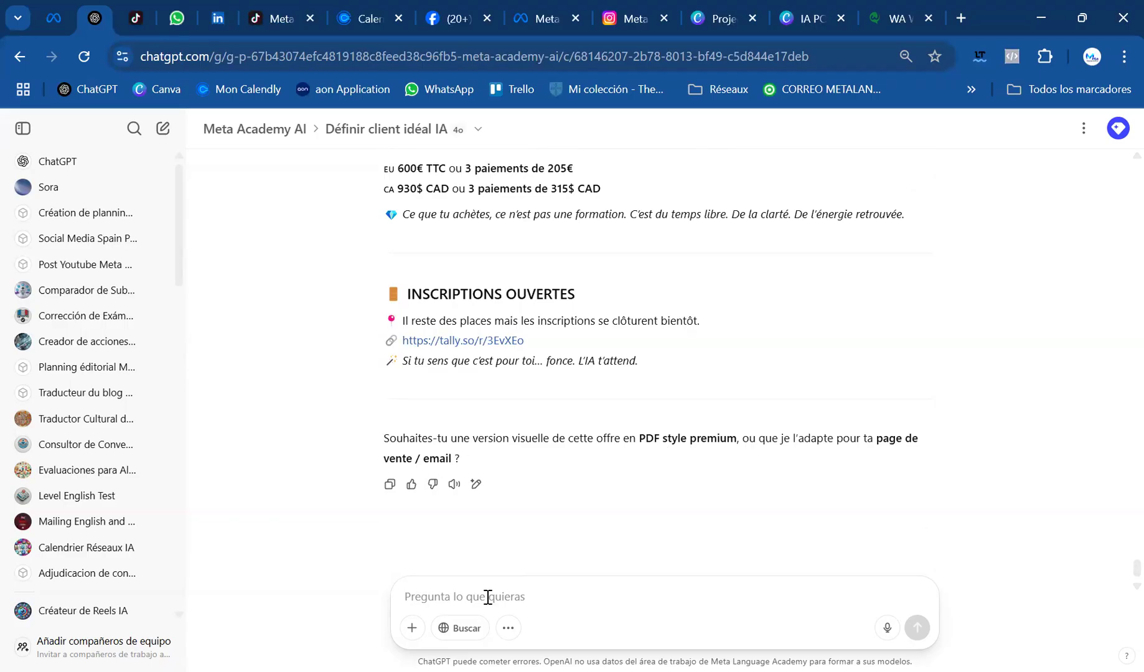
# Send the prompt "page de vente" to have the premium offer adapted as a sales page
pyautogui.write('page ')
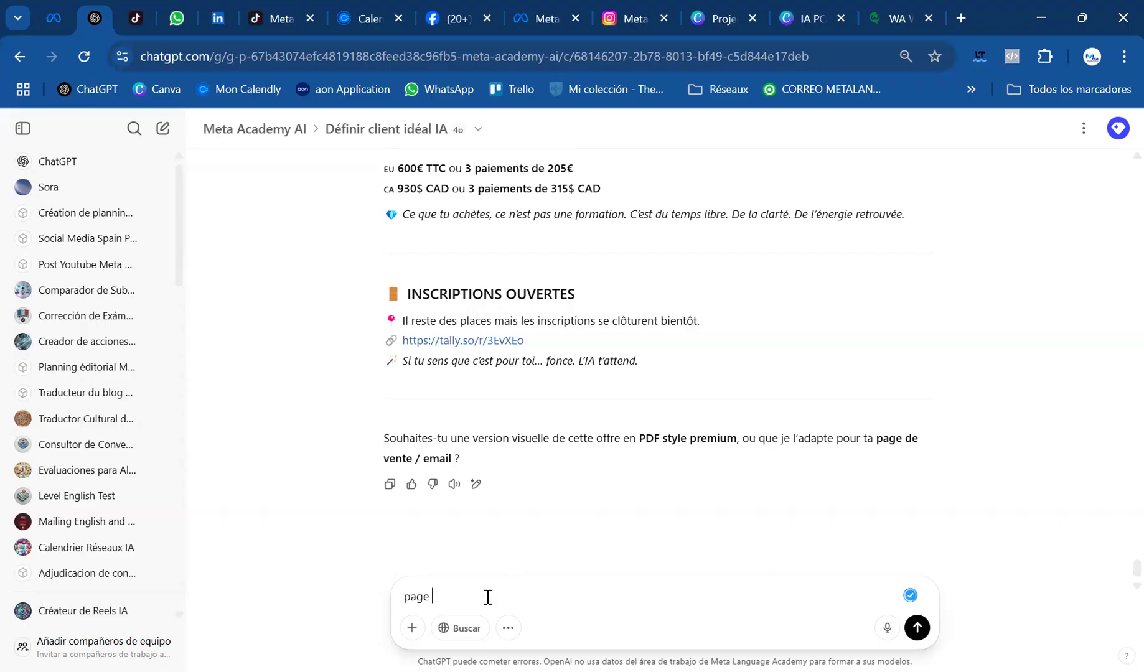
pyautogui.write('de vente')
pyautogui.press('Return')
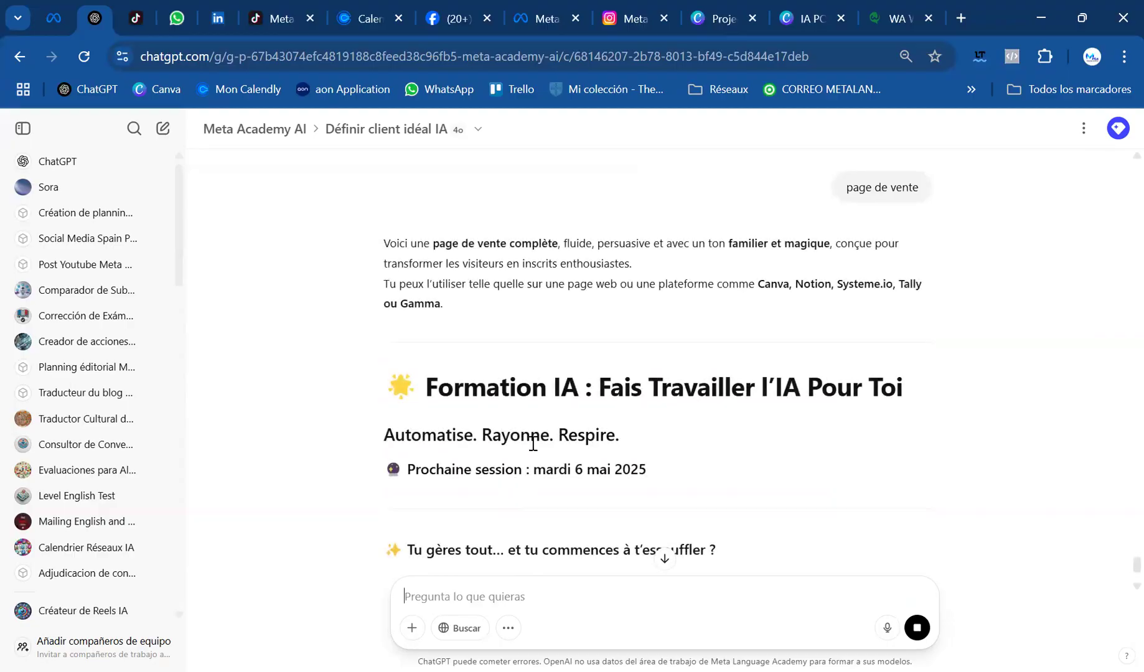
# Review the generated sales page's registration, target audience, investment and practical information sections
pyautogui.scroll(-2, 532, 443)
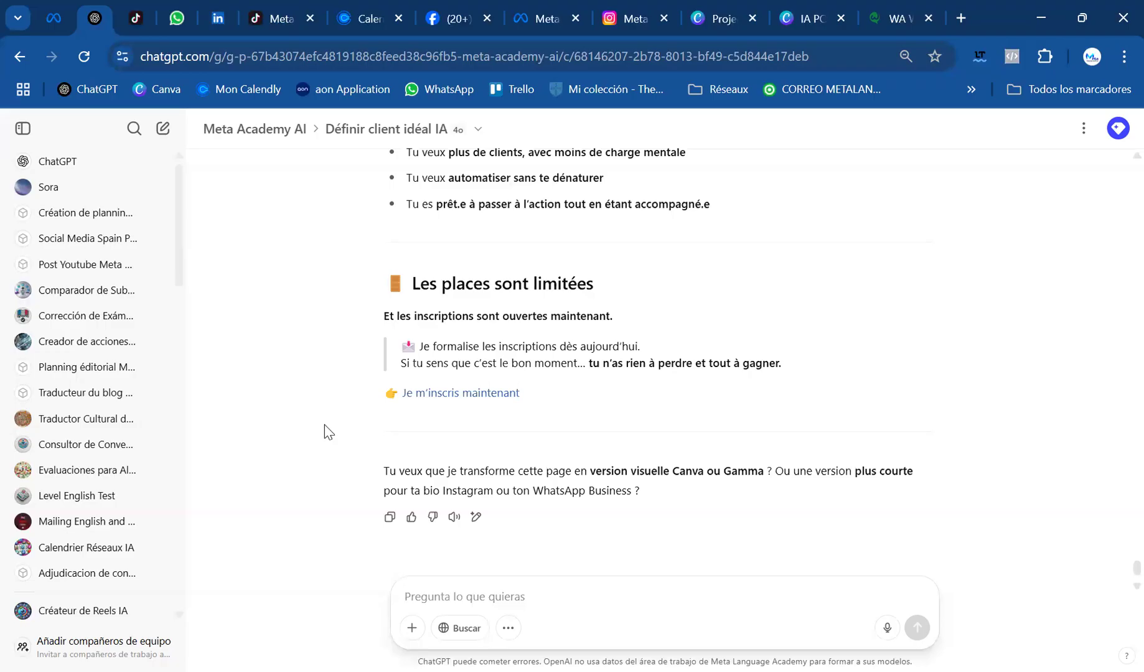
pyautogui.scroll(5, 324, 425)
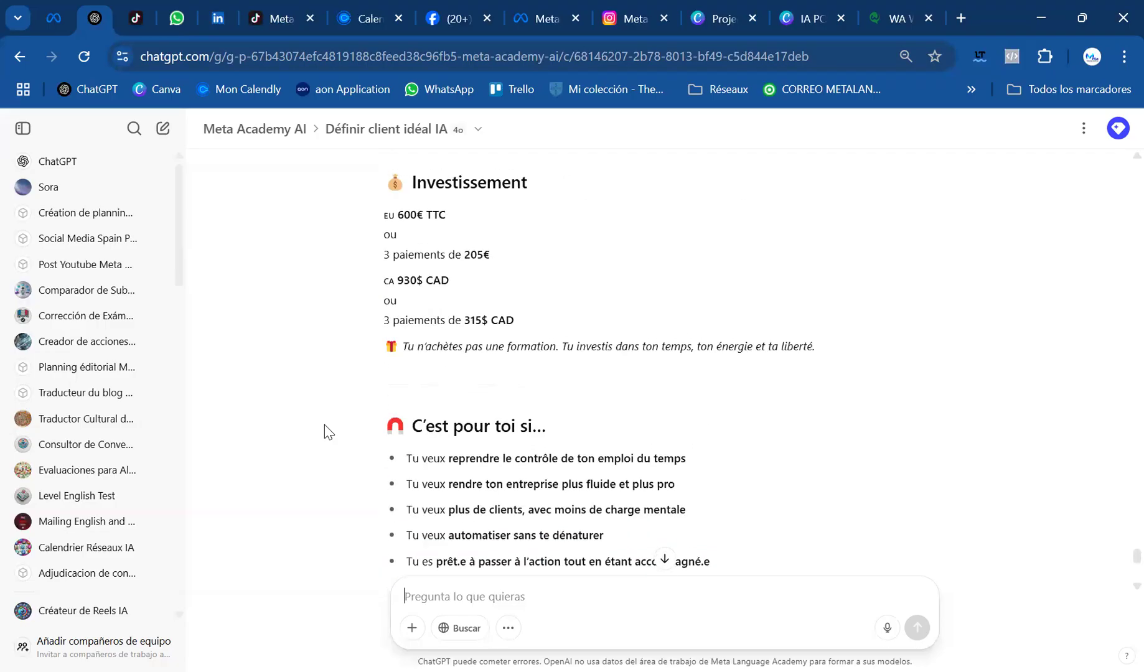
pyautogui.scroll(5, 325, 426)
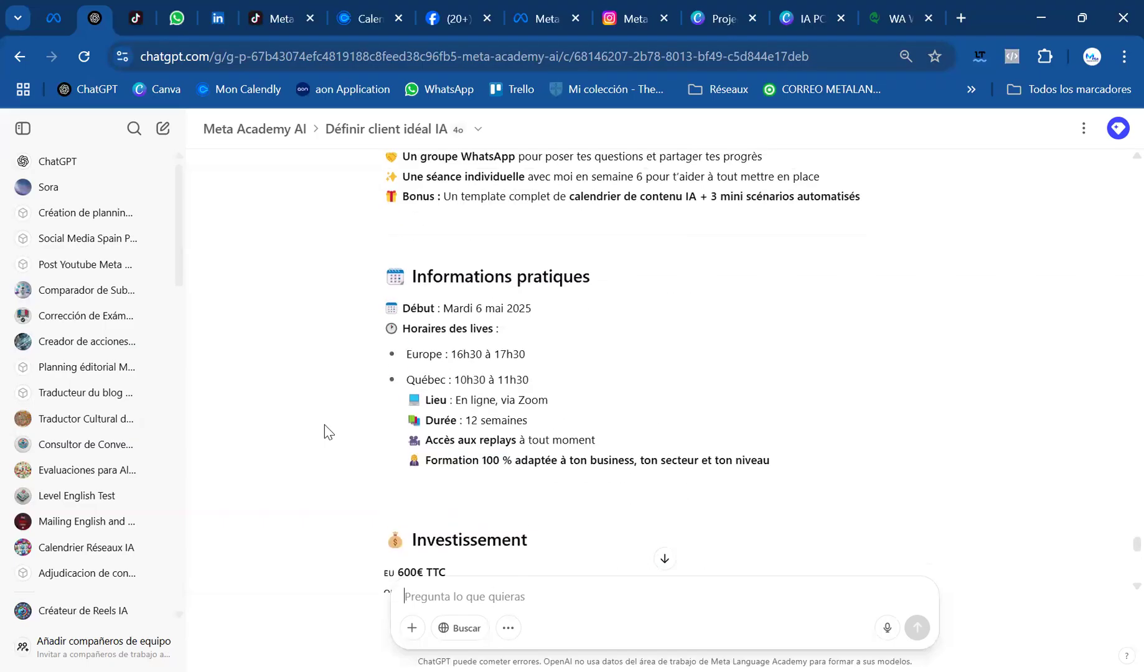